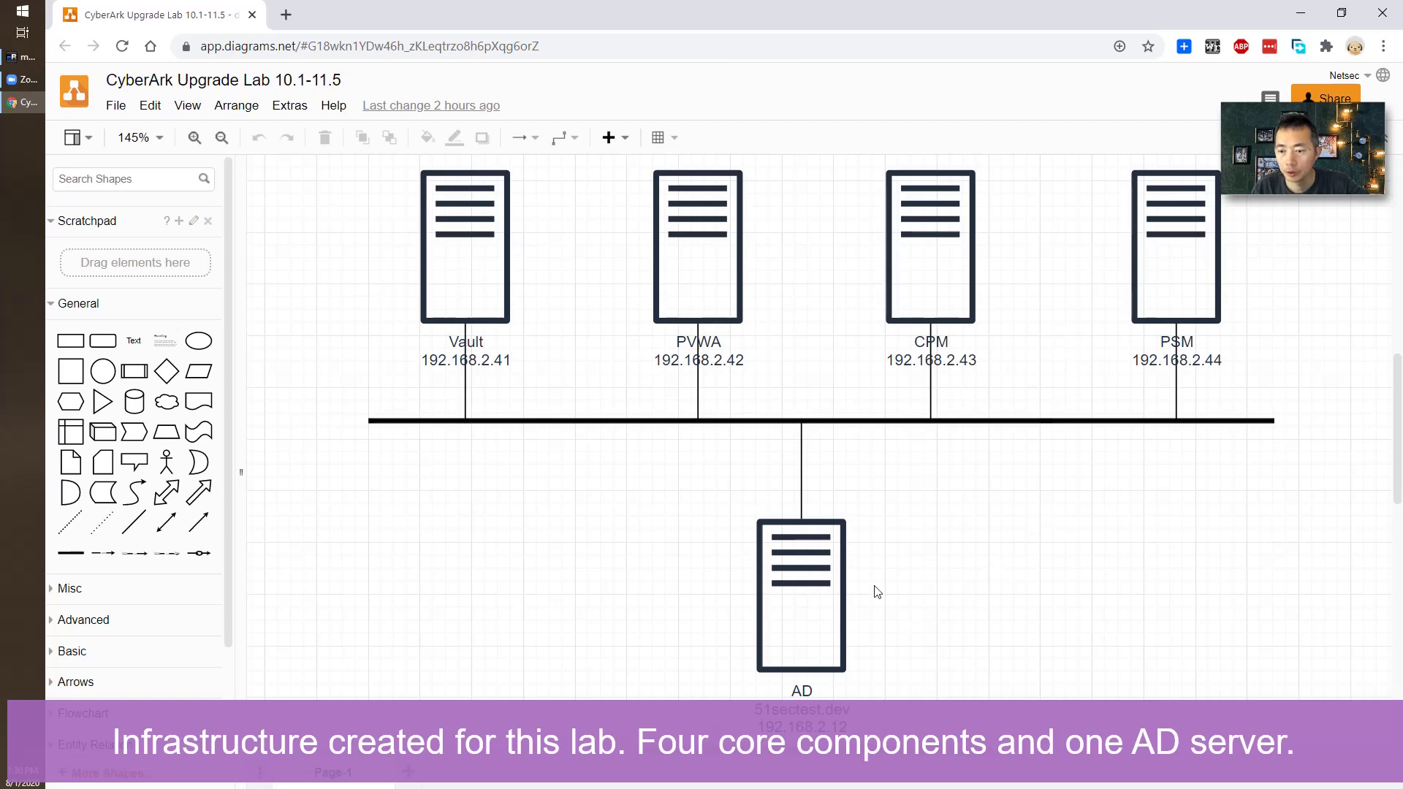
- Switch to mRemoteNG, open the Unix account at 52.188.11.16 and view its failed password-change activity details in the classic interface
left_click(30, 68)
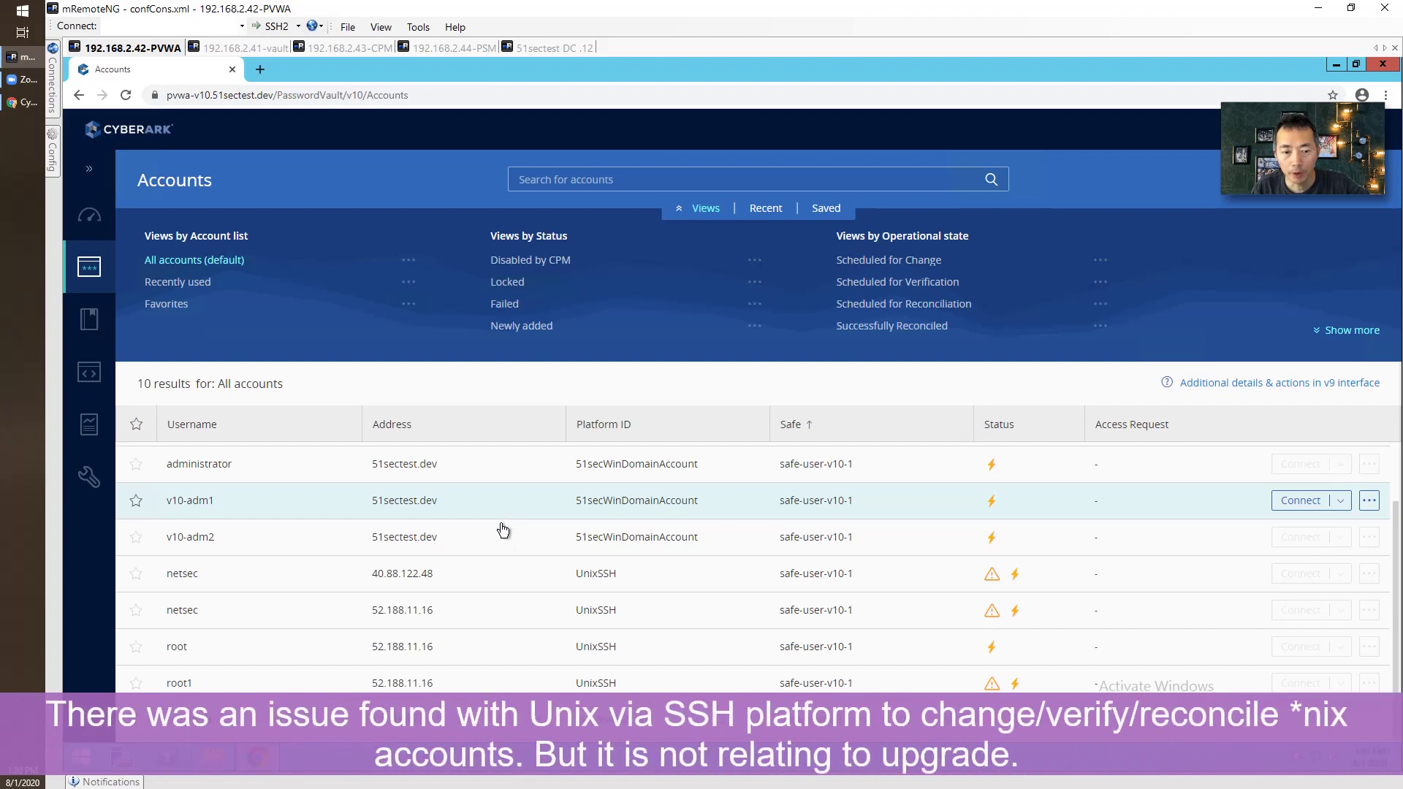
left_click(501, 612)
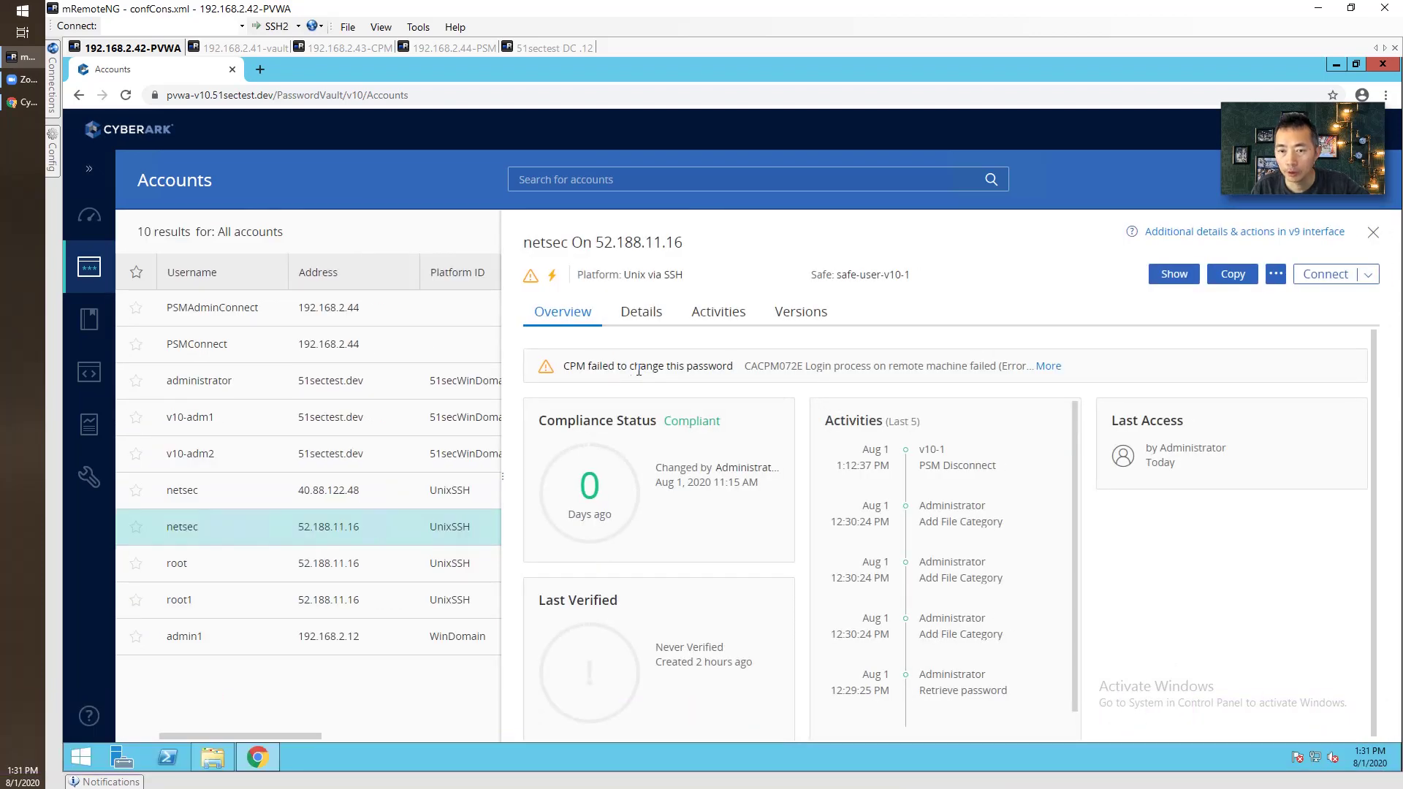
left_click_drag(561, 367, 847, 363)
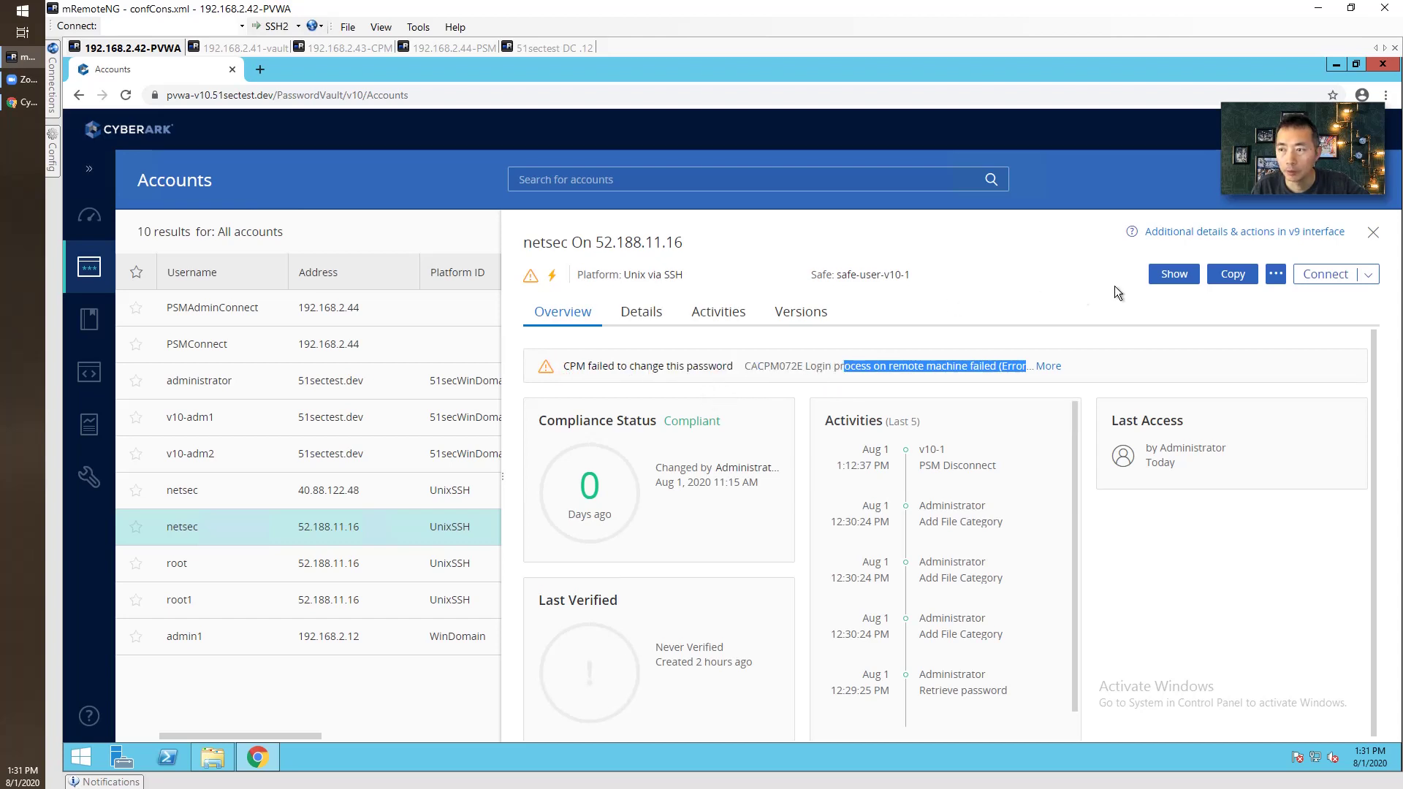
left_click(1174, 234)
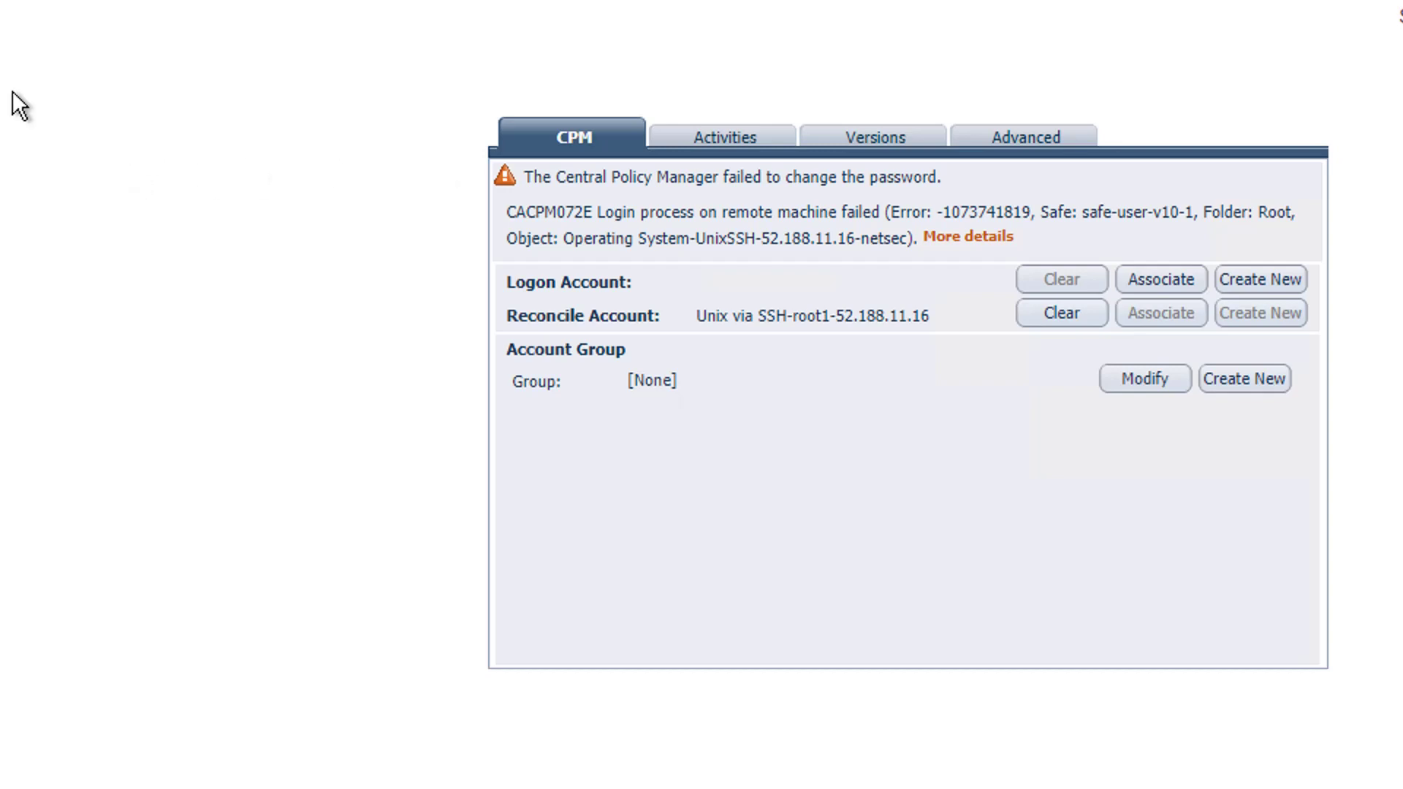
left_click(719, 146)
double_click(1034, 376)
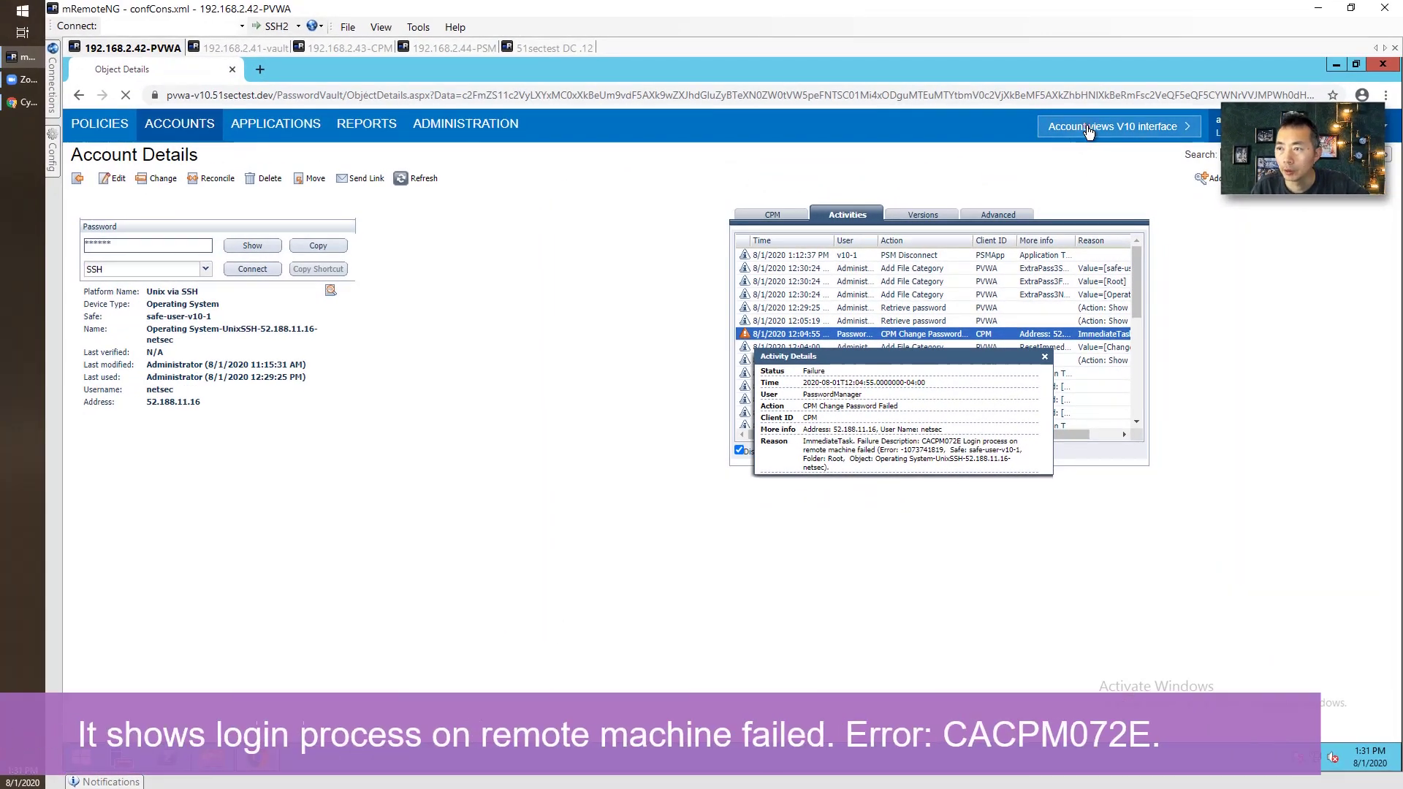
- Return to the V10 interface and examine the failed password-verification activity of the Unix account at 40.88.122.48
left_click(1086, 126)
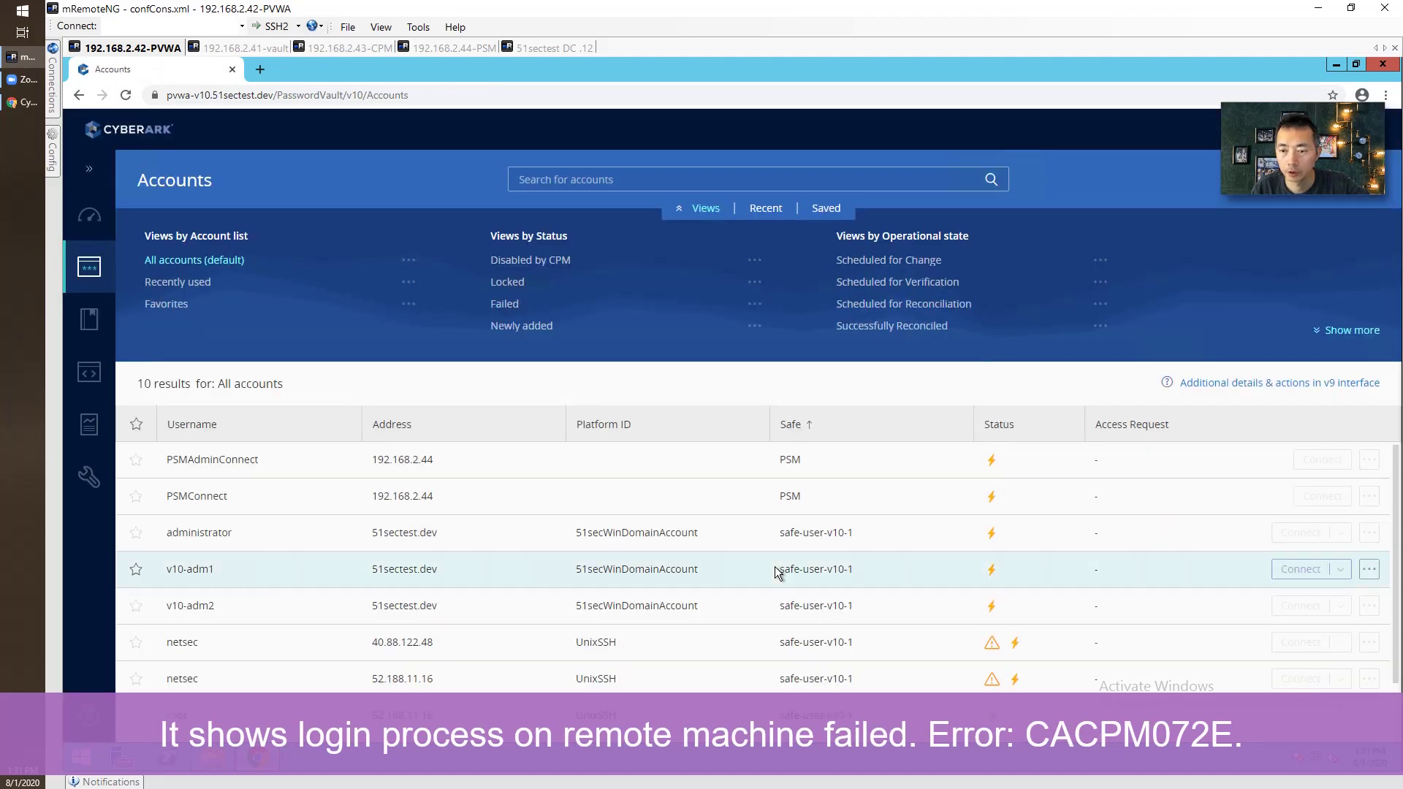
left_click(993, 643)
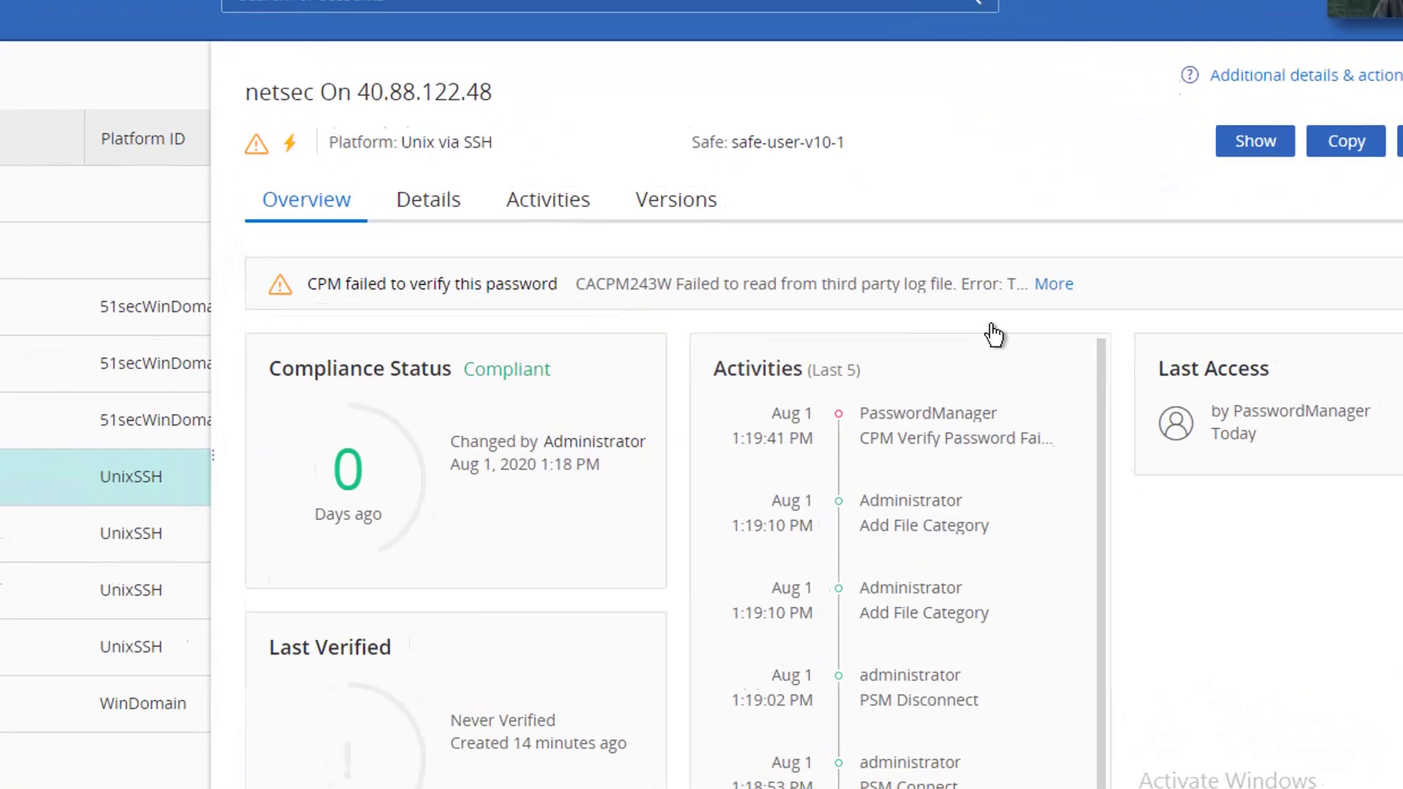
left_click(523, 162)
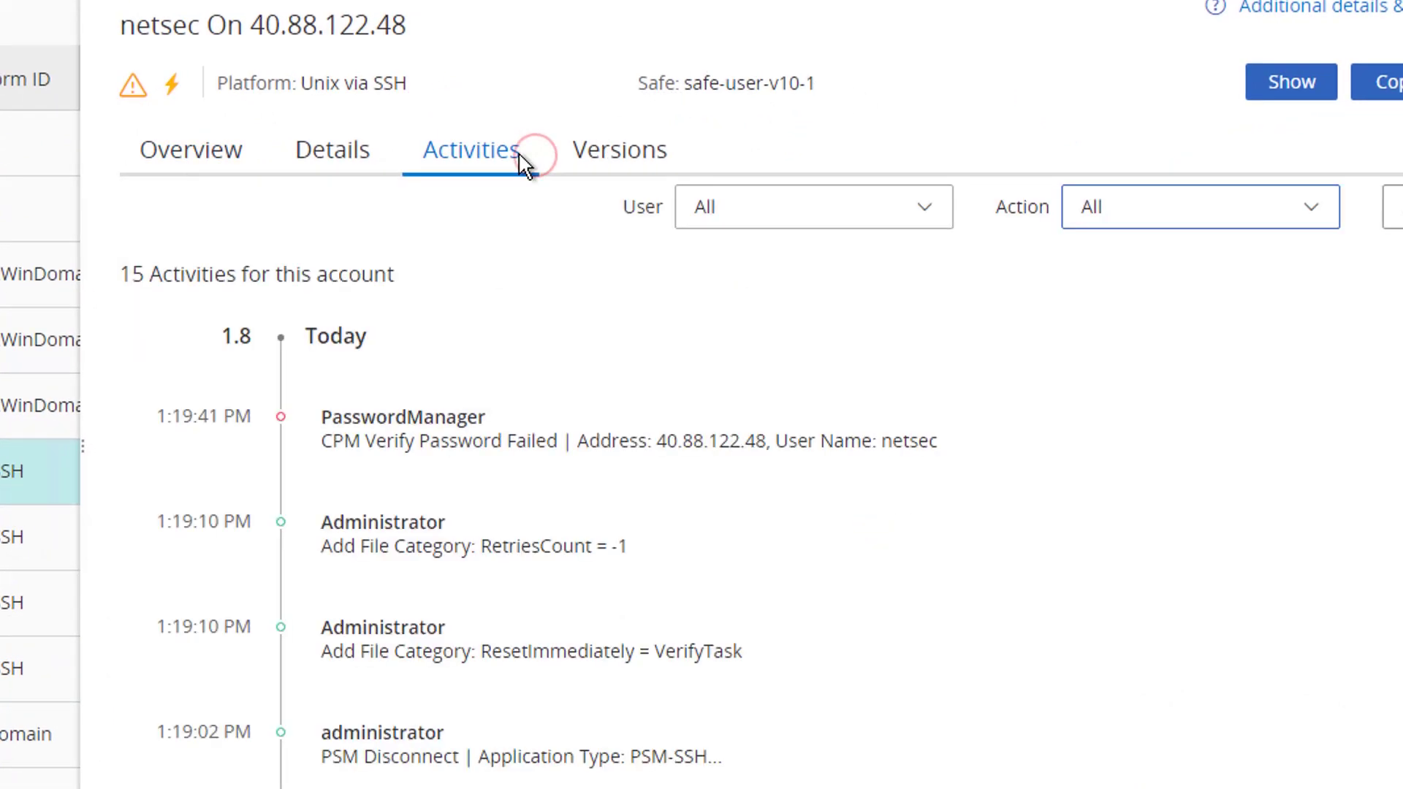
left_click(714, 444)
left_click_drag(378, 661, 730, 667)
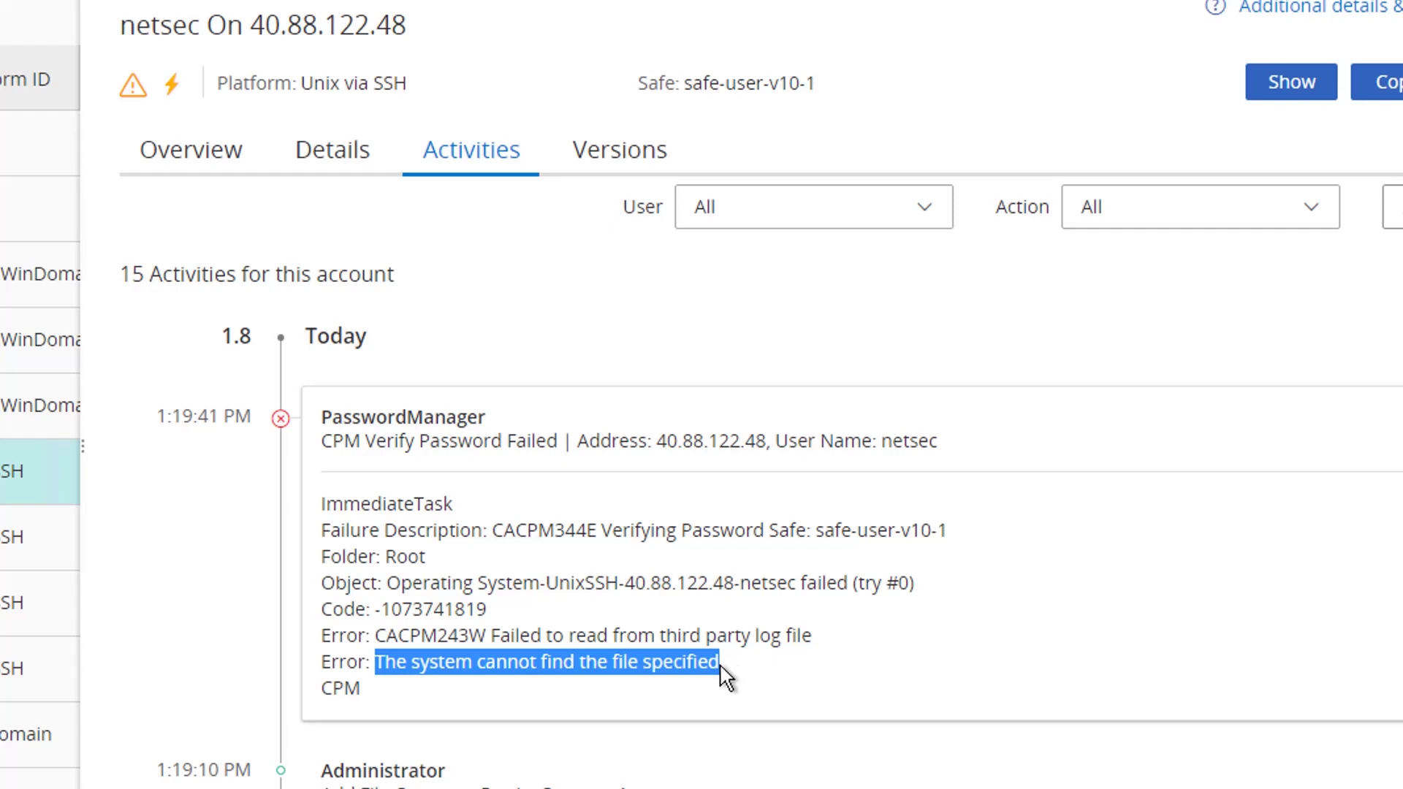
left_click_drag(817, 630, 488, 635)
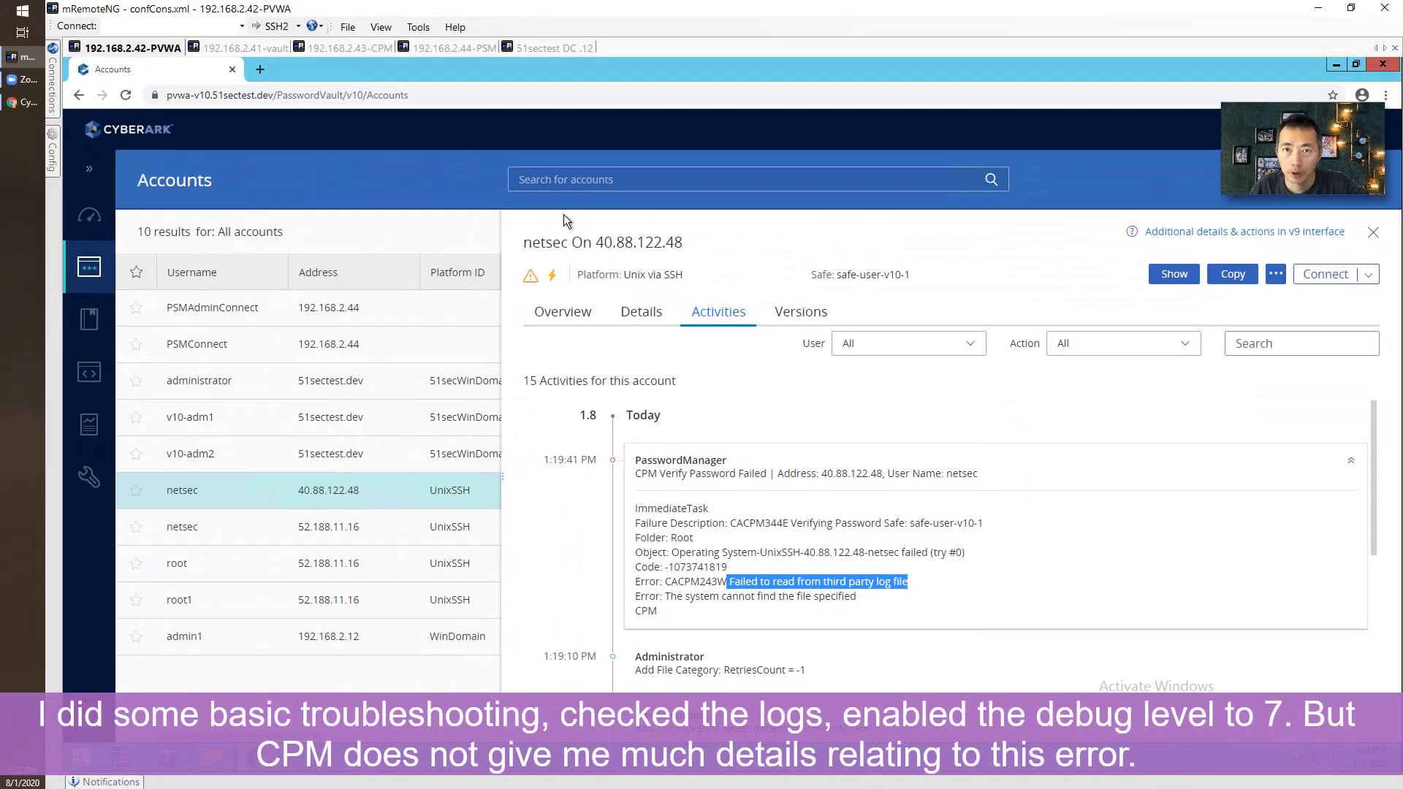
- On the CPM server, minimize the pm_error log and view the latest entries in the pm log
left_click(341, 49)
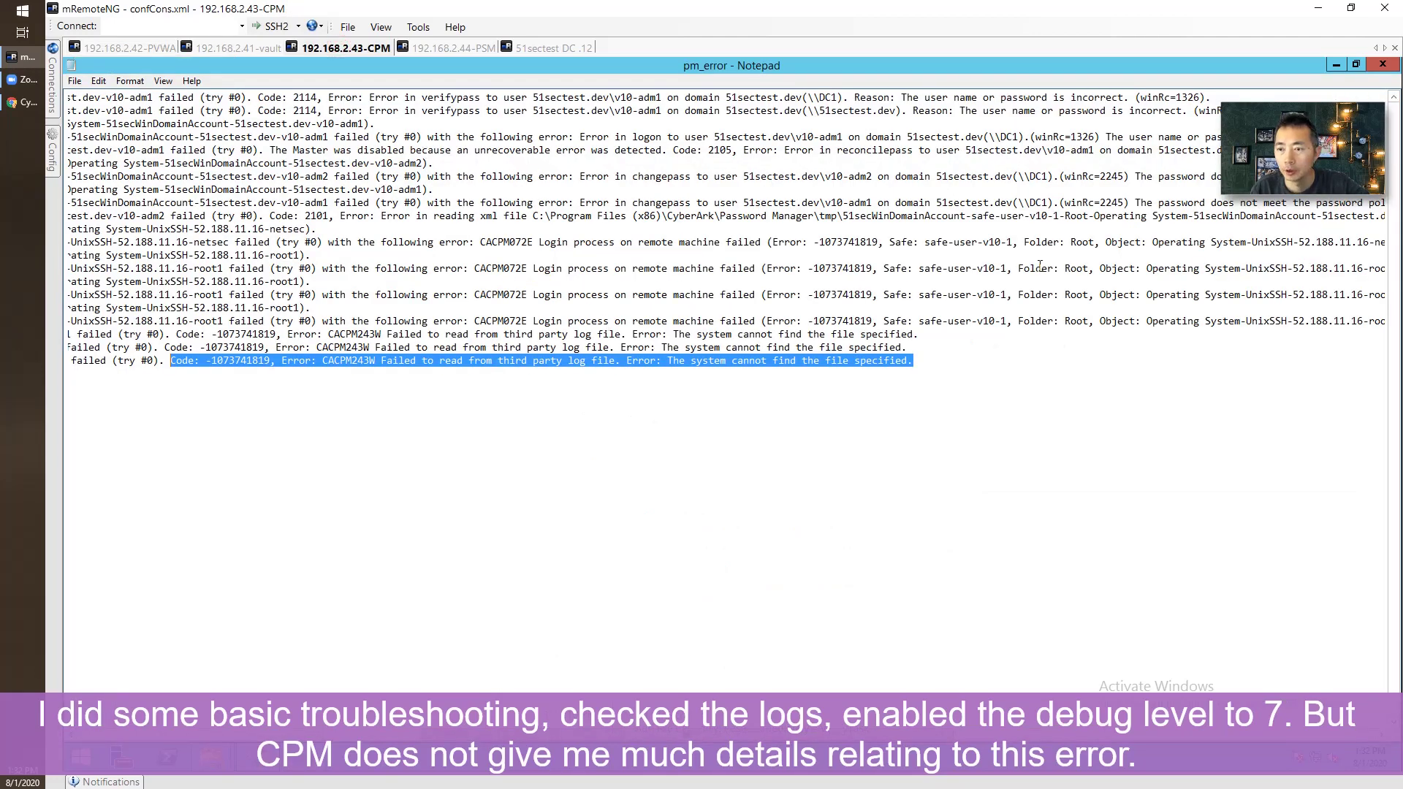
left_click(1335, 66)
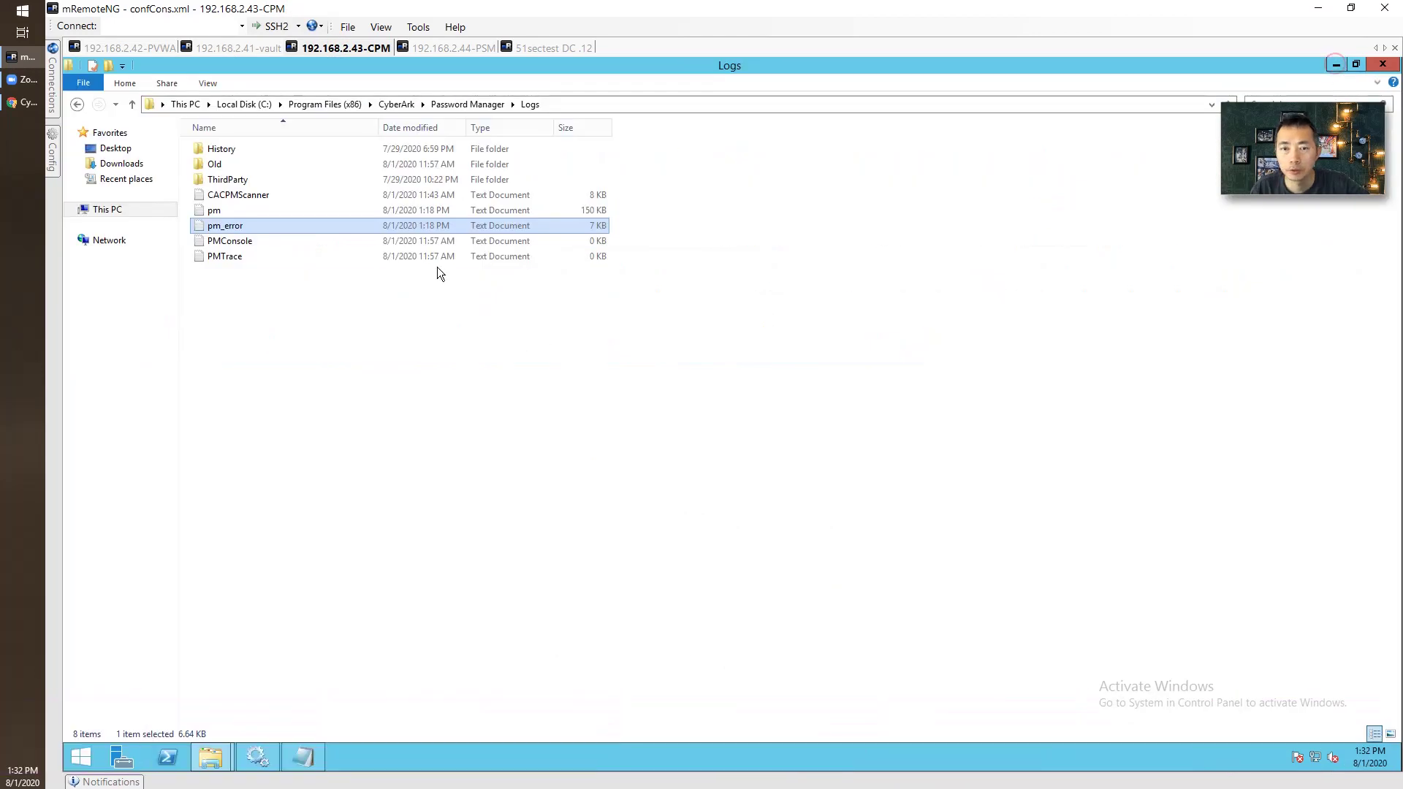
left_click(380, 213)
double_click(380, 213)
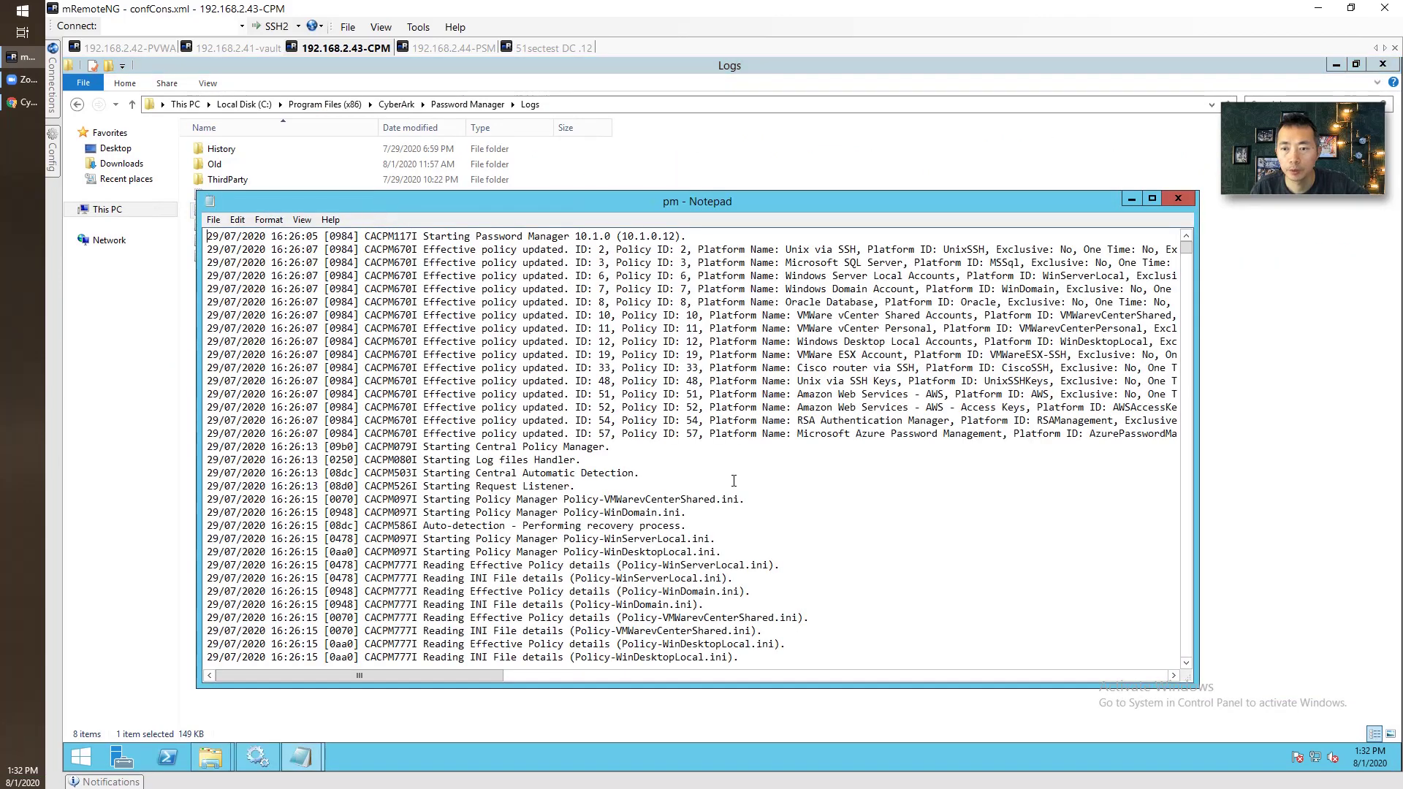
key("ctrl+End")
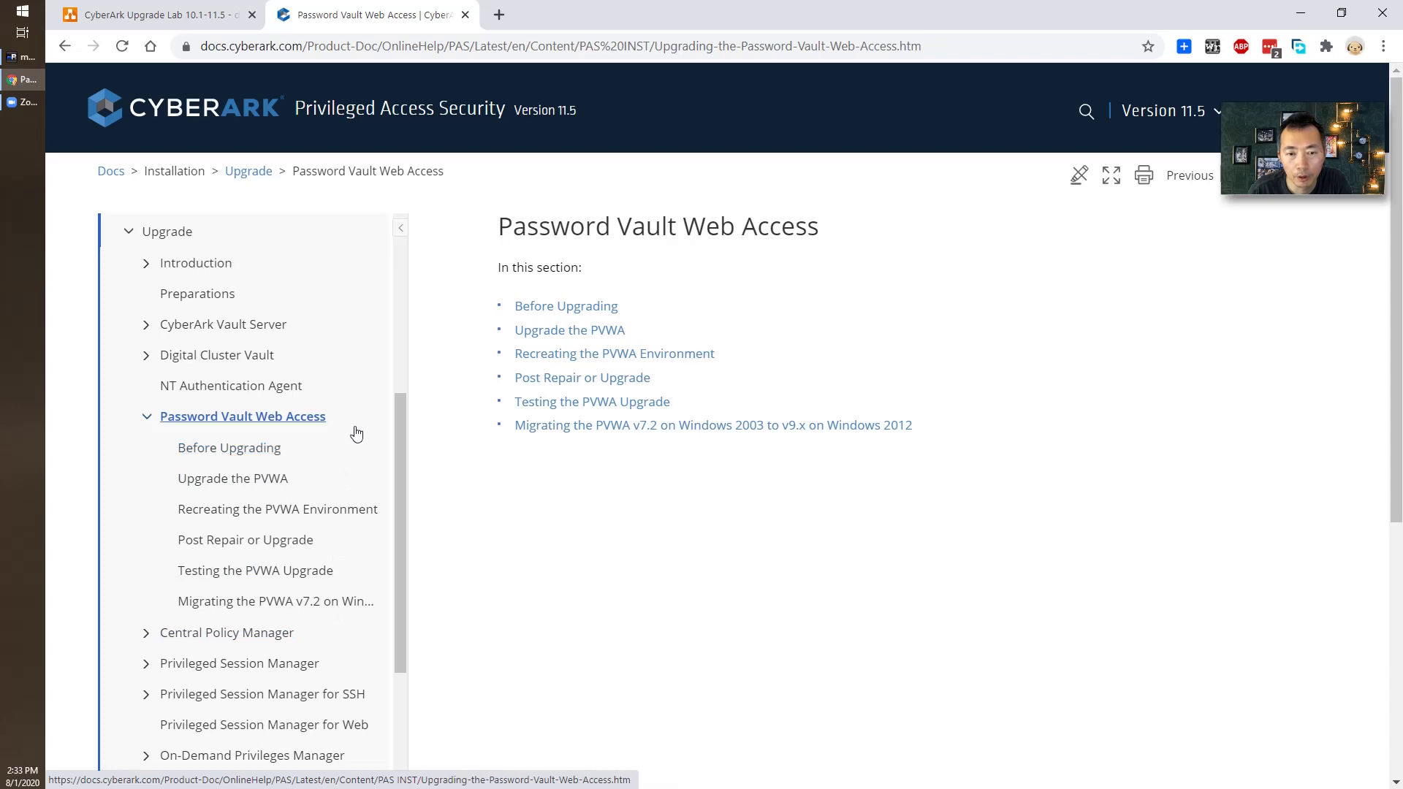
- Open the Central Policy Manager Before Upgrading topic in the CyberArk docs and examine the PVWA upgrade prerequisite
left_click(249, 633)
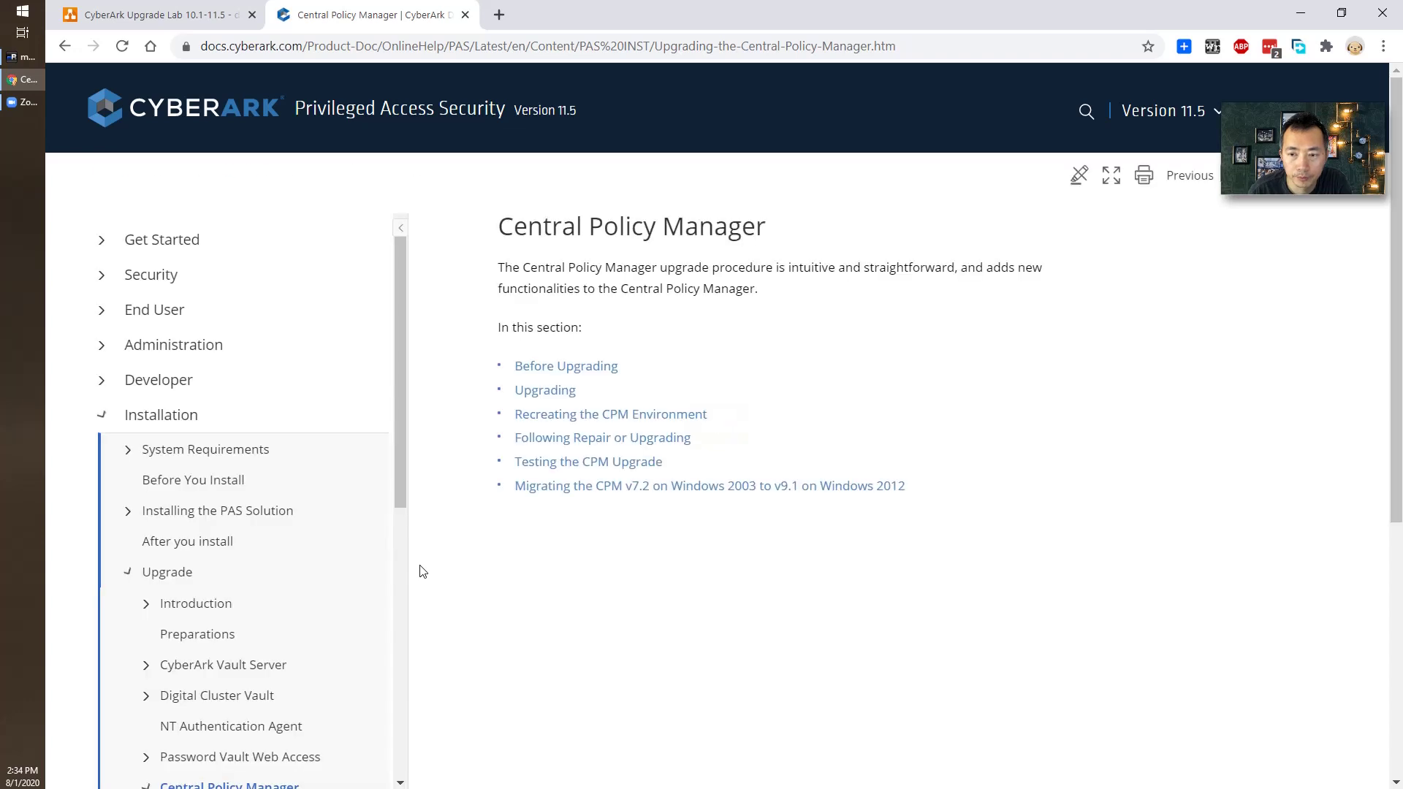
left_click(554, 369)
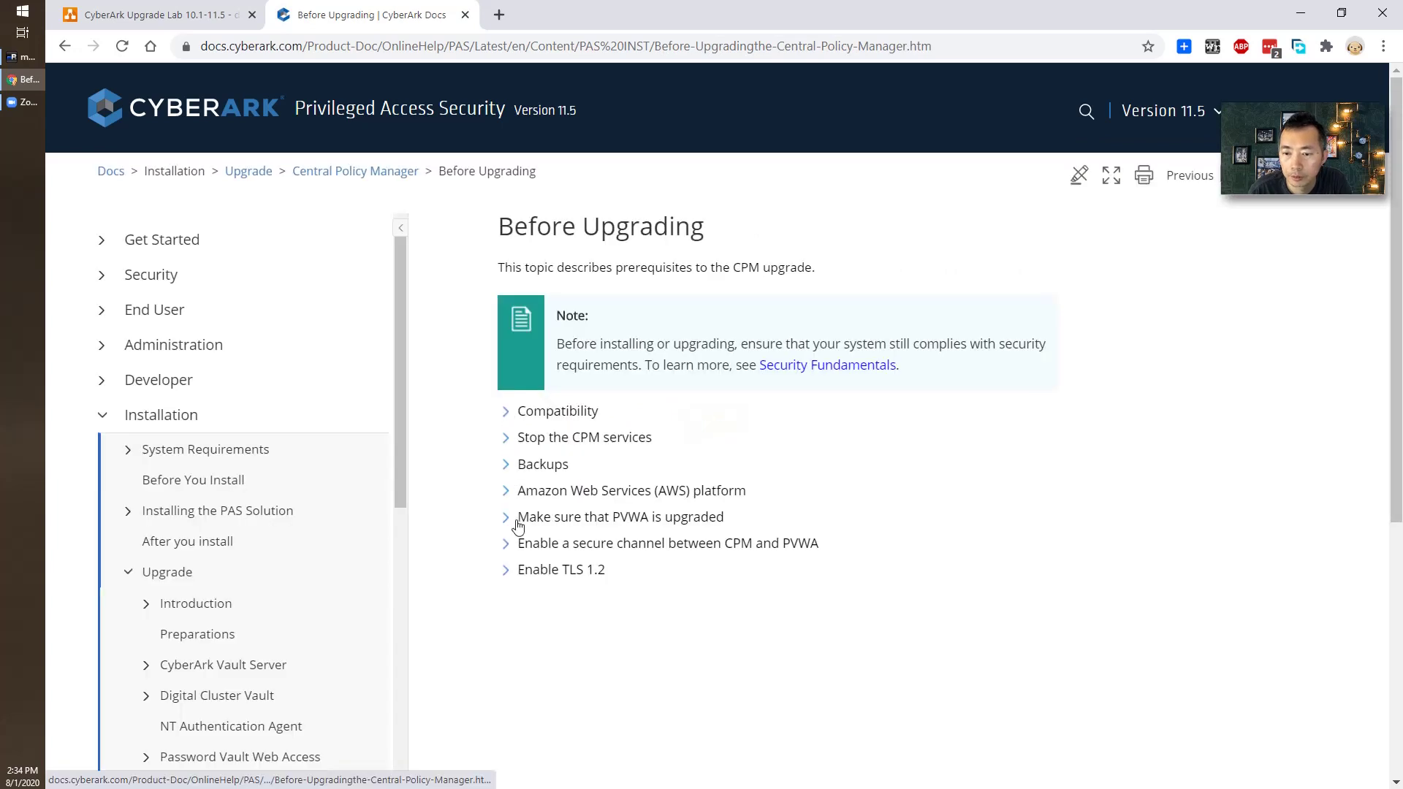
left_click_drag(747, 524, 527, 523)
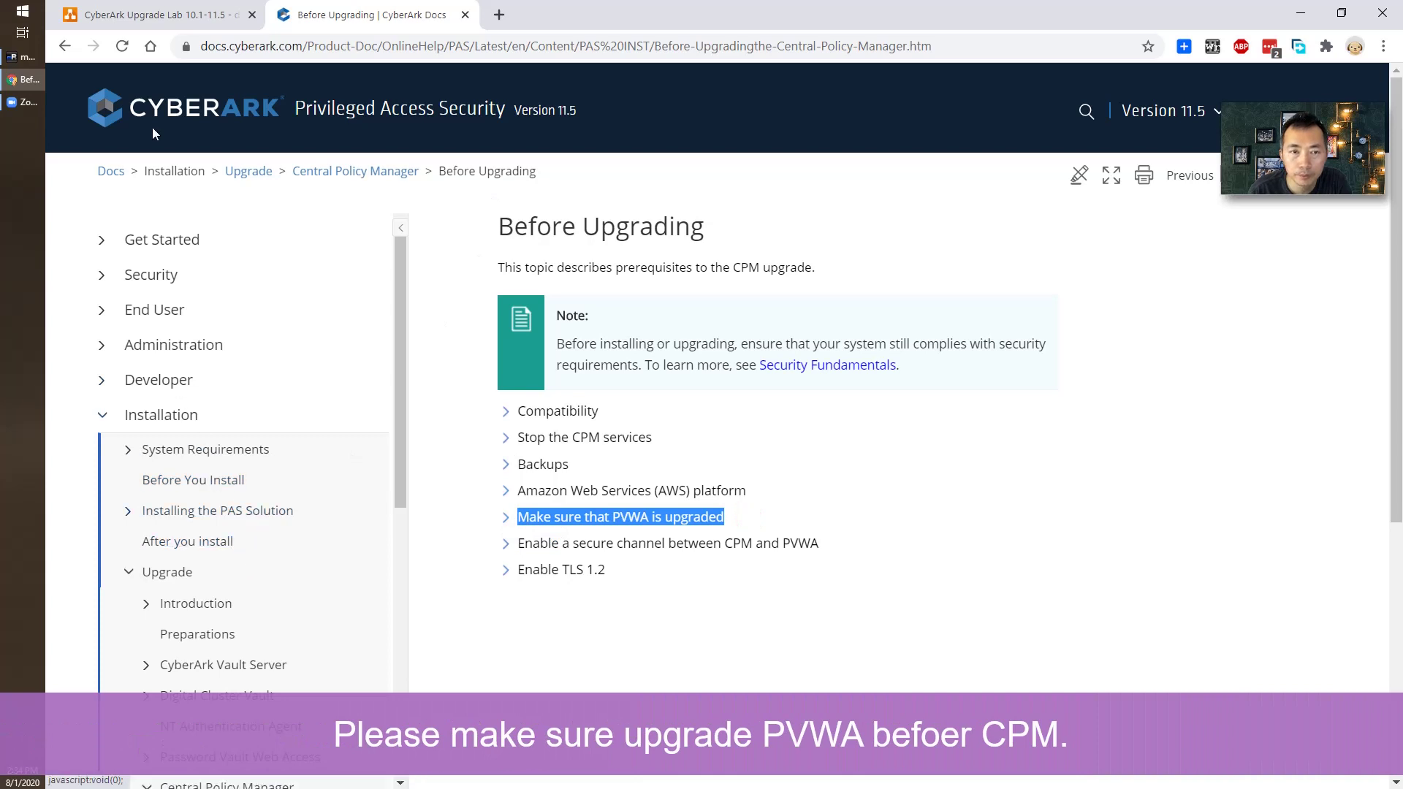
- Open the Before Upgrading topic for Password Vault Web Access and expand its Compatibility section
left_click(355, 171)
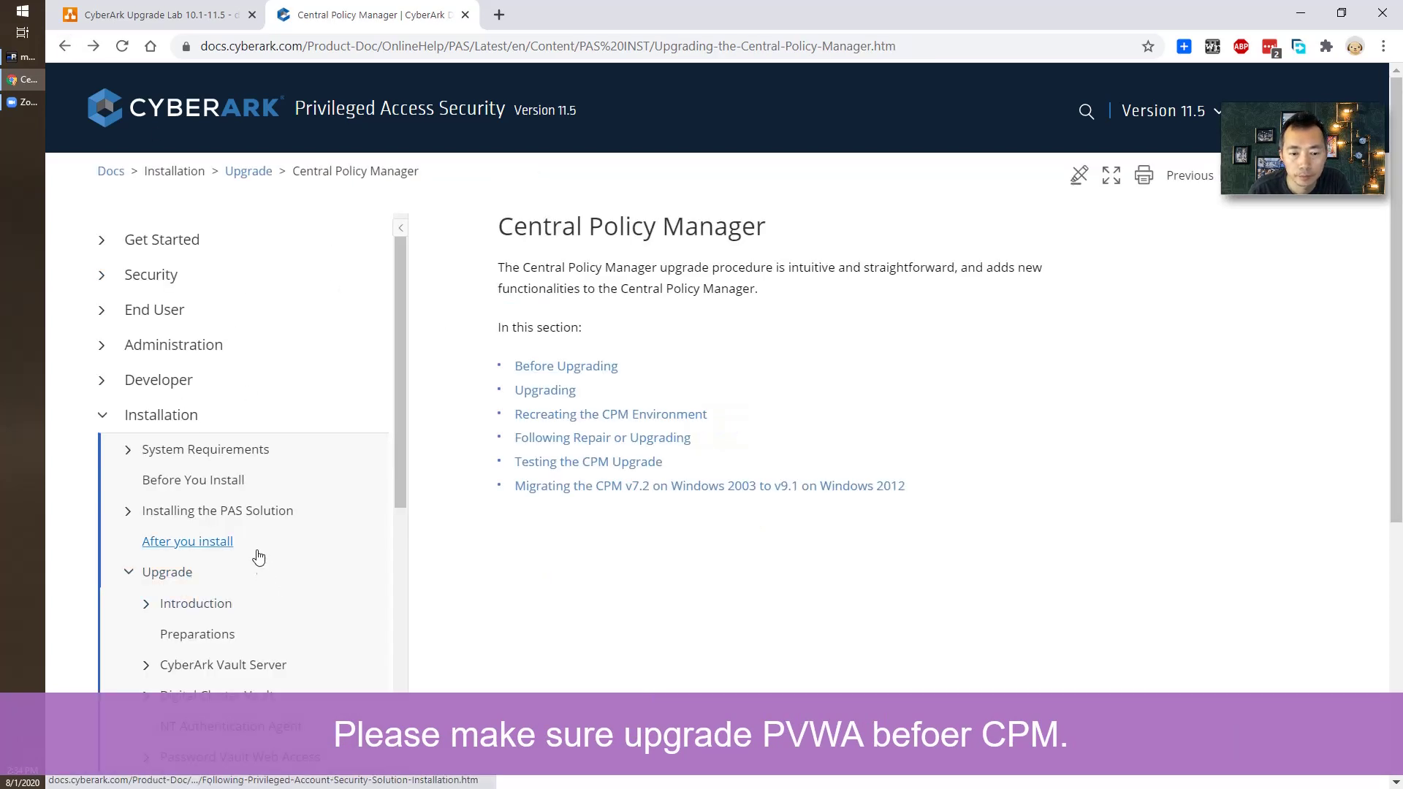
left_click(149, 584)
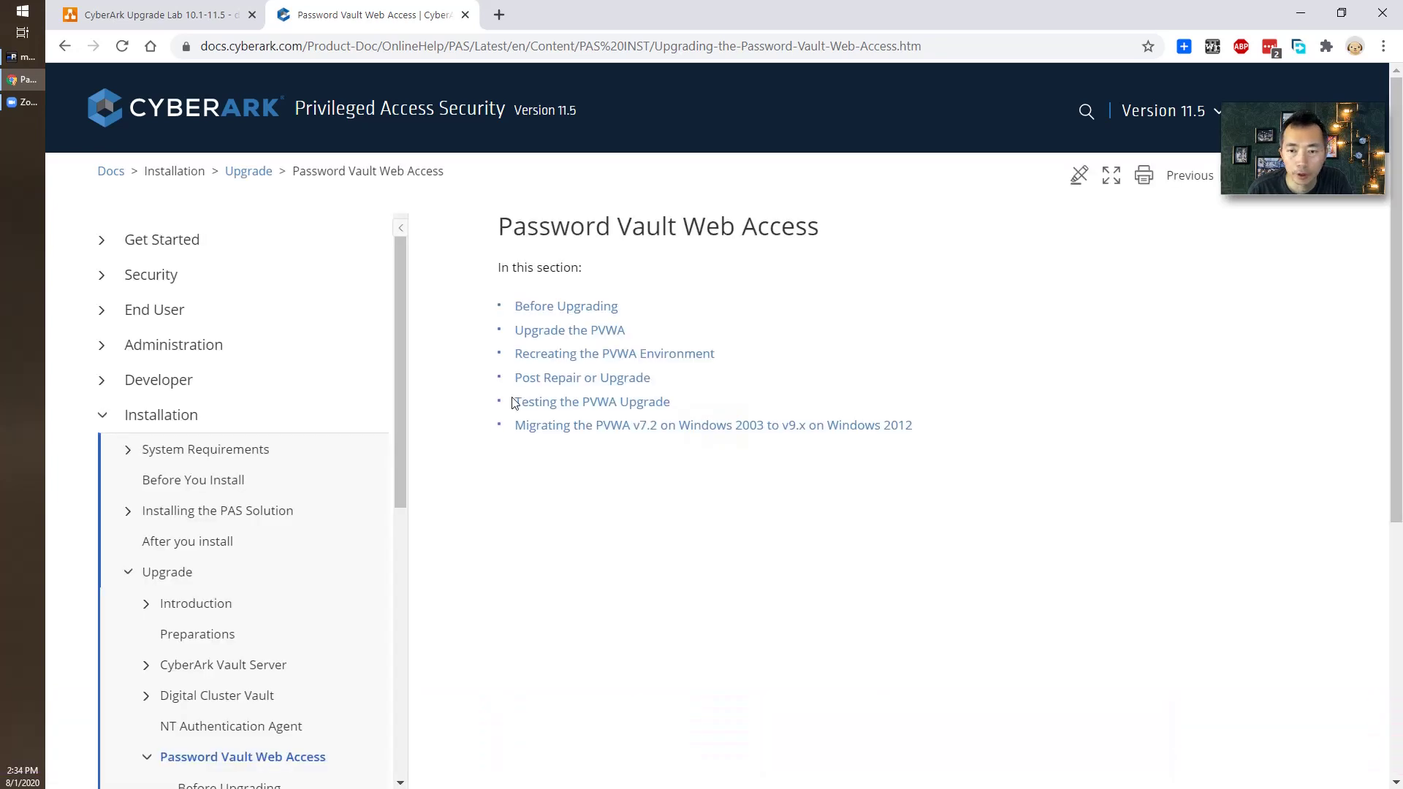
left_click(571, 311)
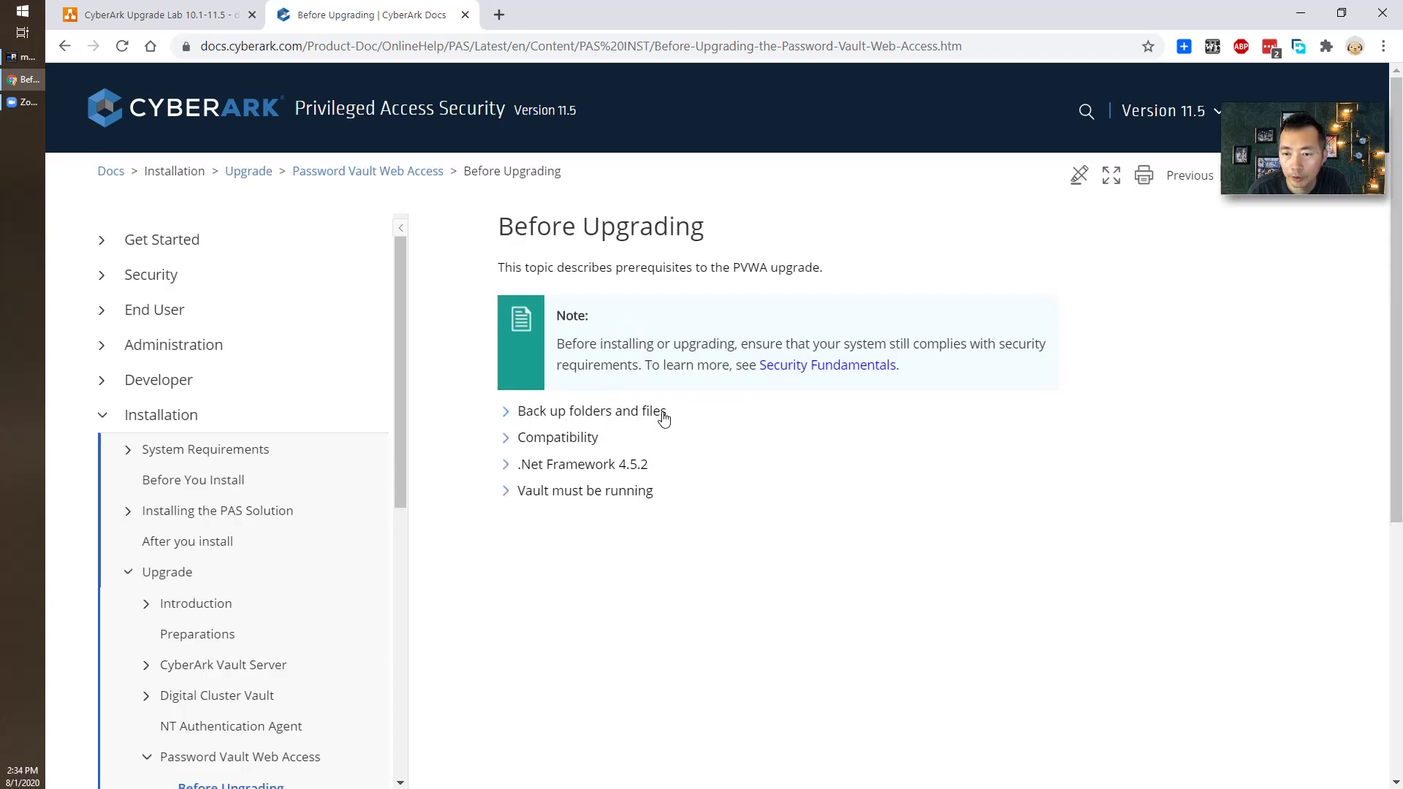
left_click(511, 440)
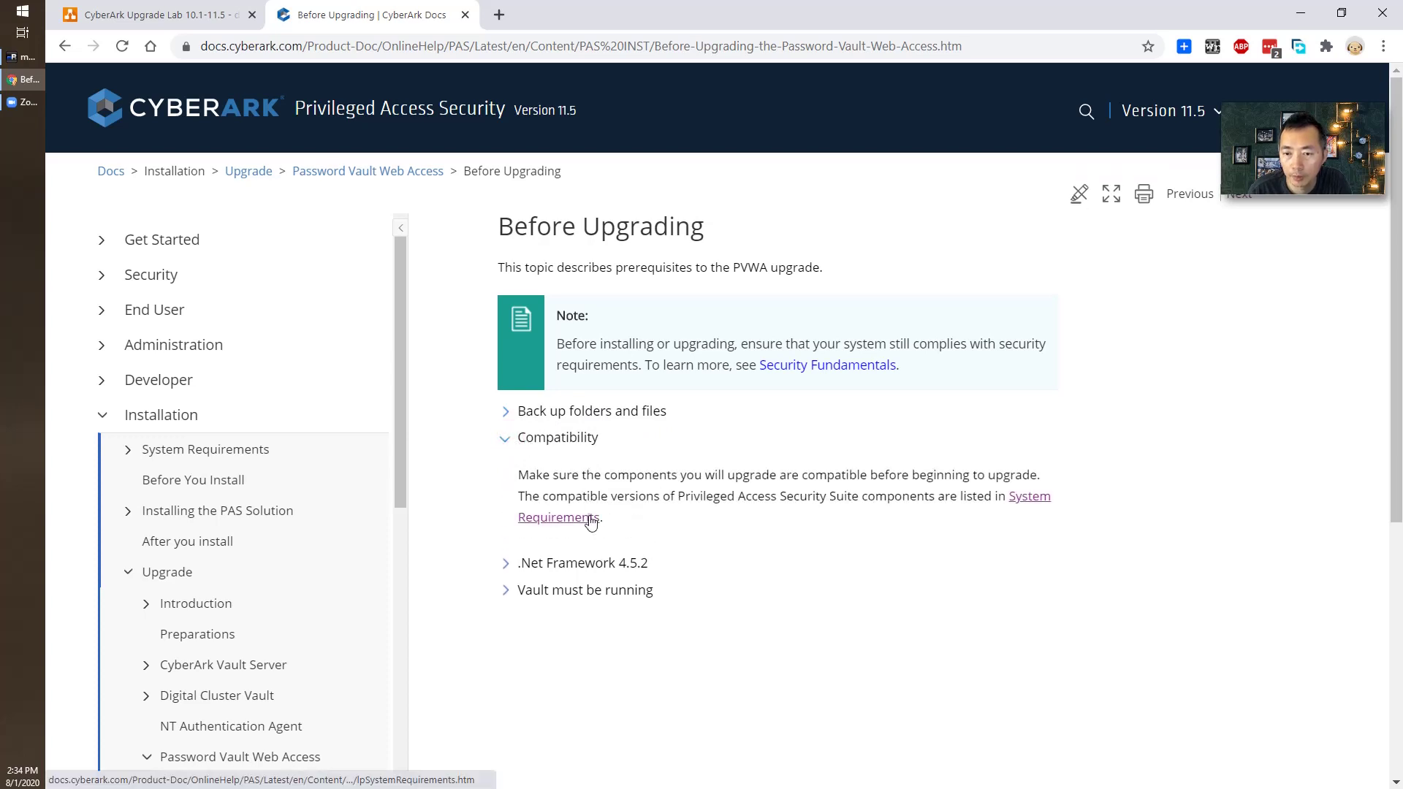
- Open the linked System Requirements page in a new browser tab and expand the "Vault must be running" prerequisite
right_click(578, 520)
left_click(629, 533)
scroll(540, 409, "down", 2)
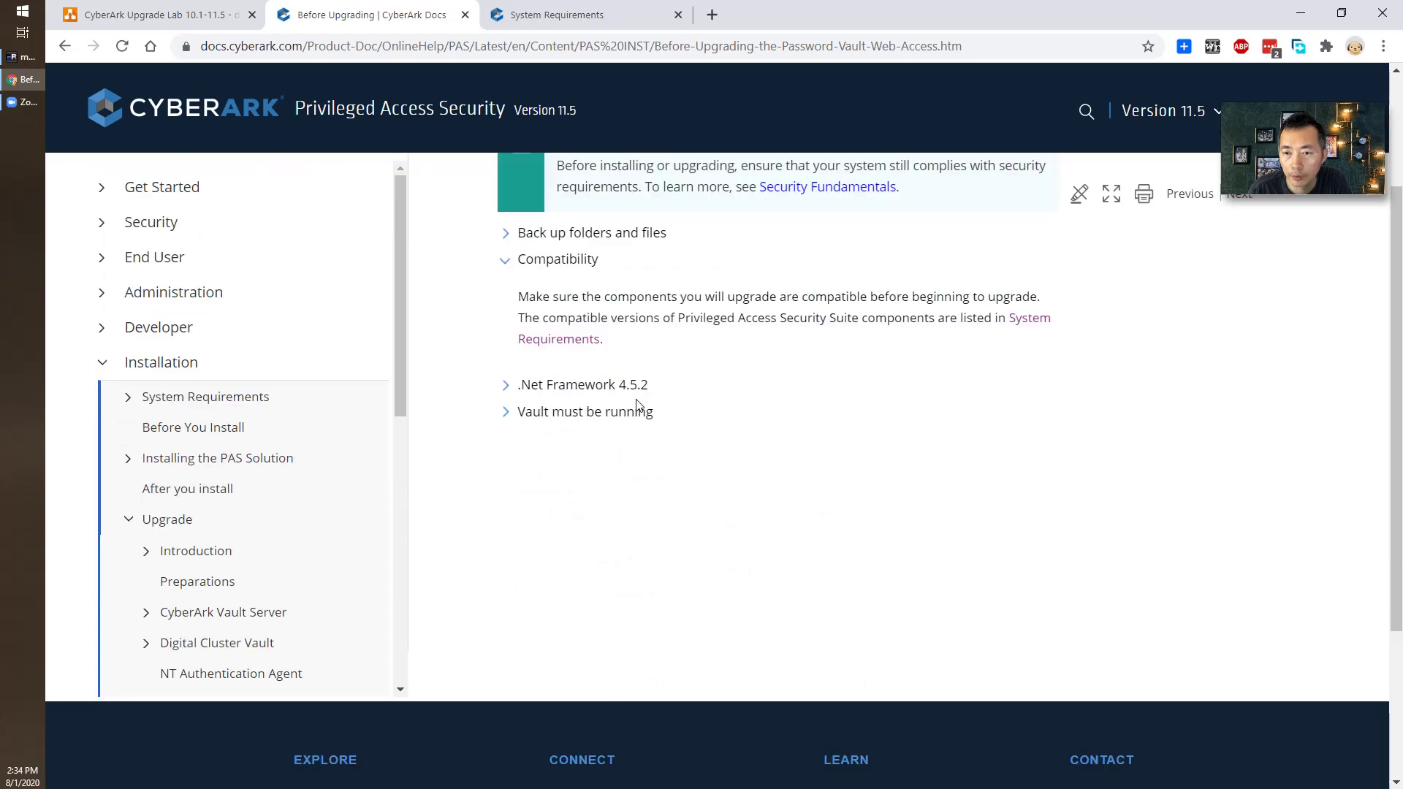
left_click(507, 417)
- From System Requirements, open System Requirements by Product in a separate tab and close the original System Requirements page
left_click(621, 16)
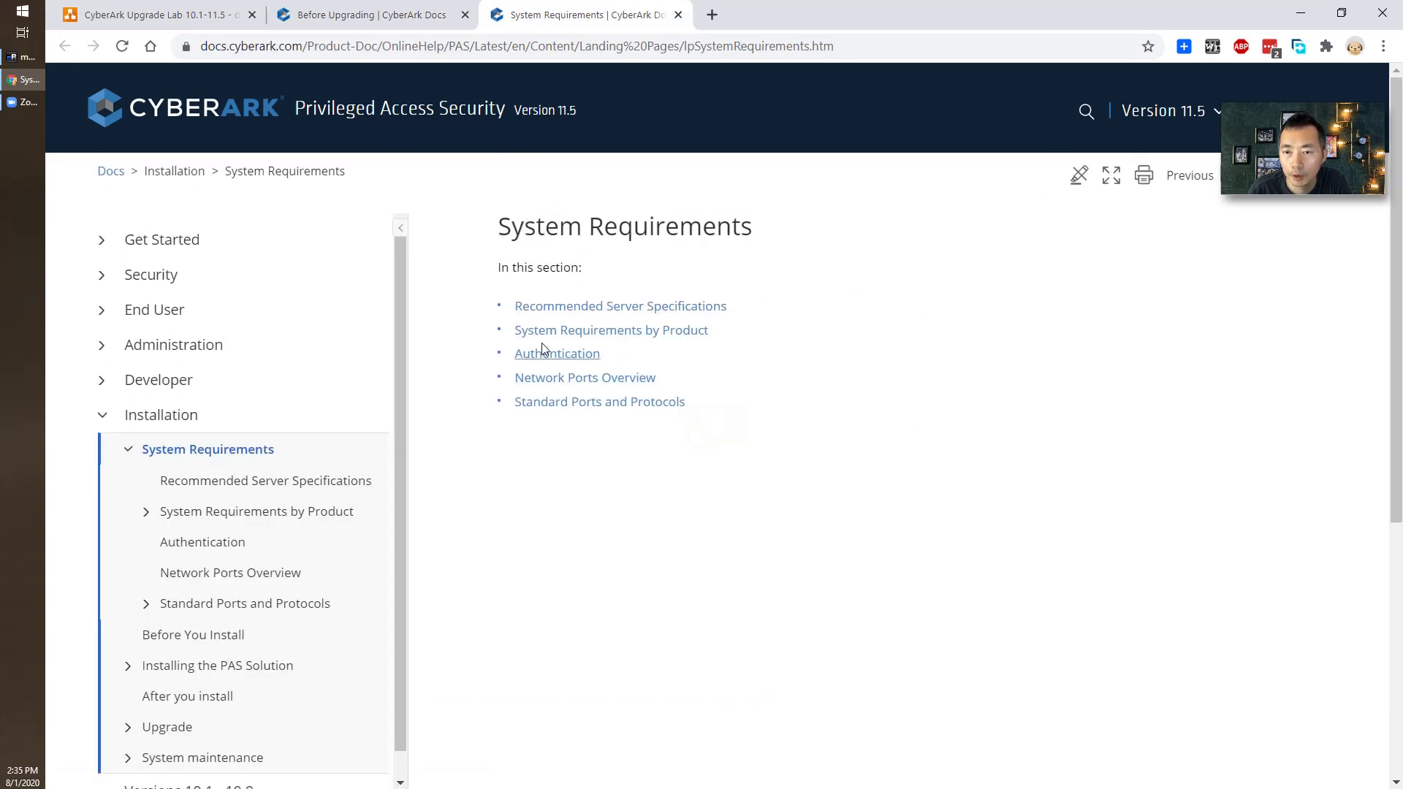
right_click(567, 334)
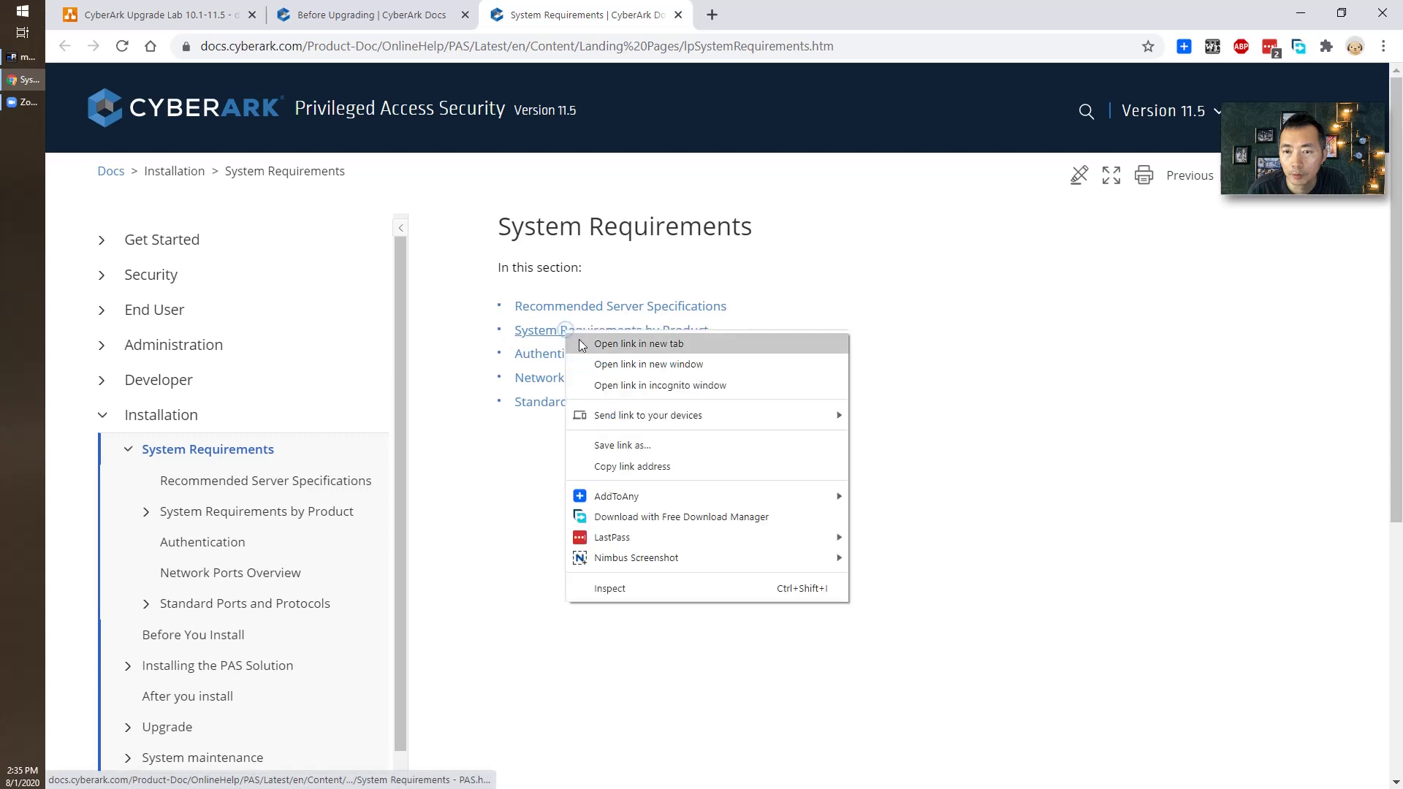
left_click(606, 343)
key("ctrl+shift+Tab")
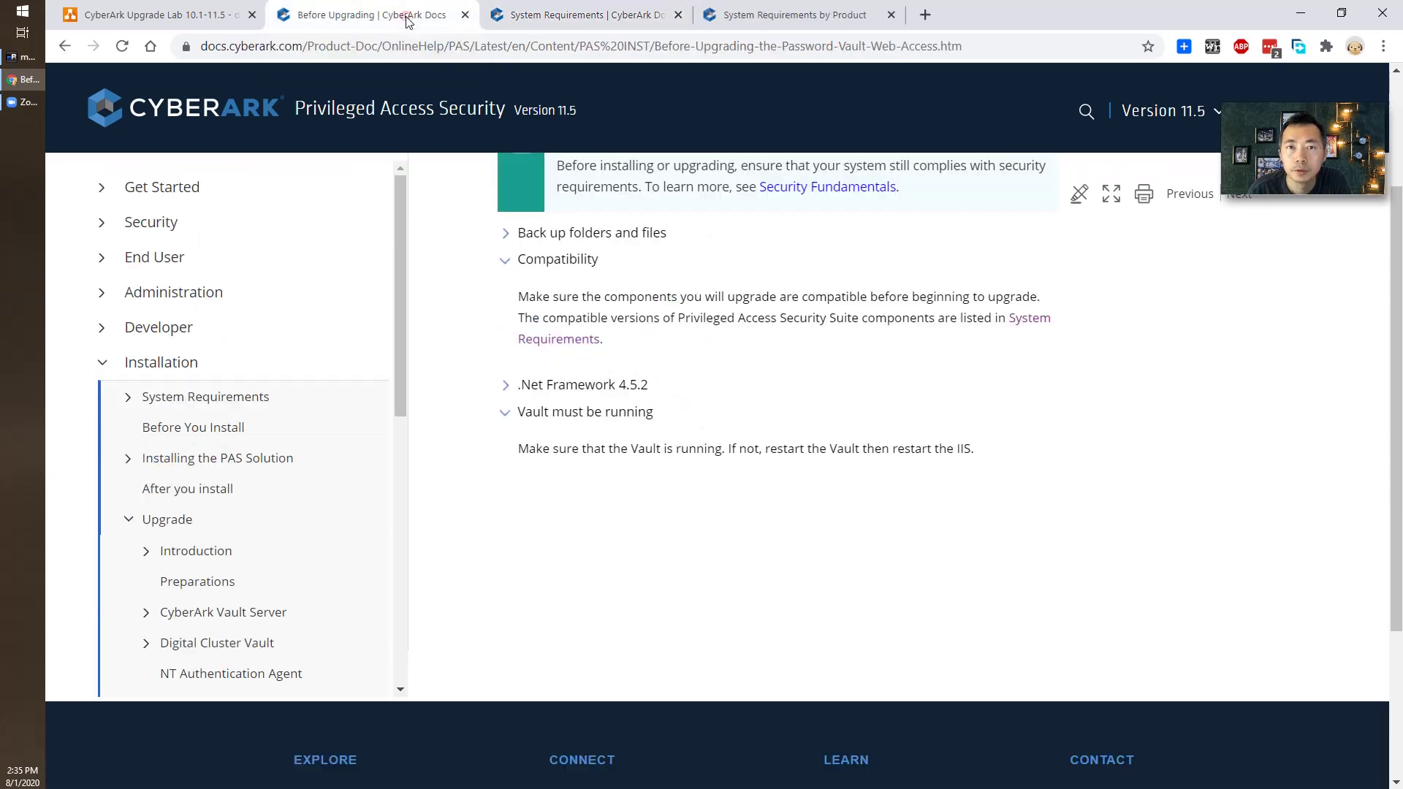
key("ctrl+Tab")
key("ctrl+Tab")
left_click(539, 18)
left_click(678, 14)
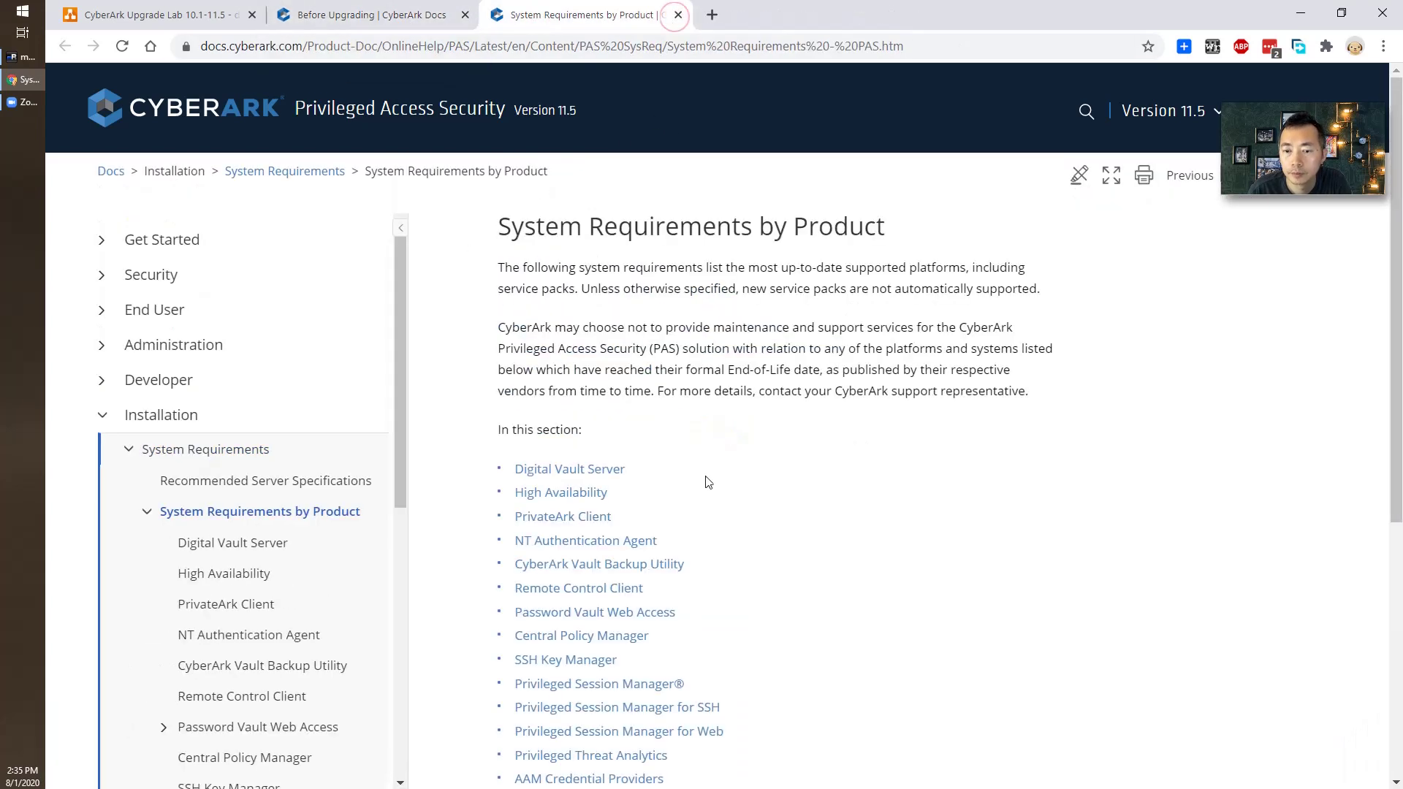
- Open the Password Vault Web Access system requirements and go to the CyberArk component compatibility section
scroll(694, 468, "down", 3)
left_click(567, 432)
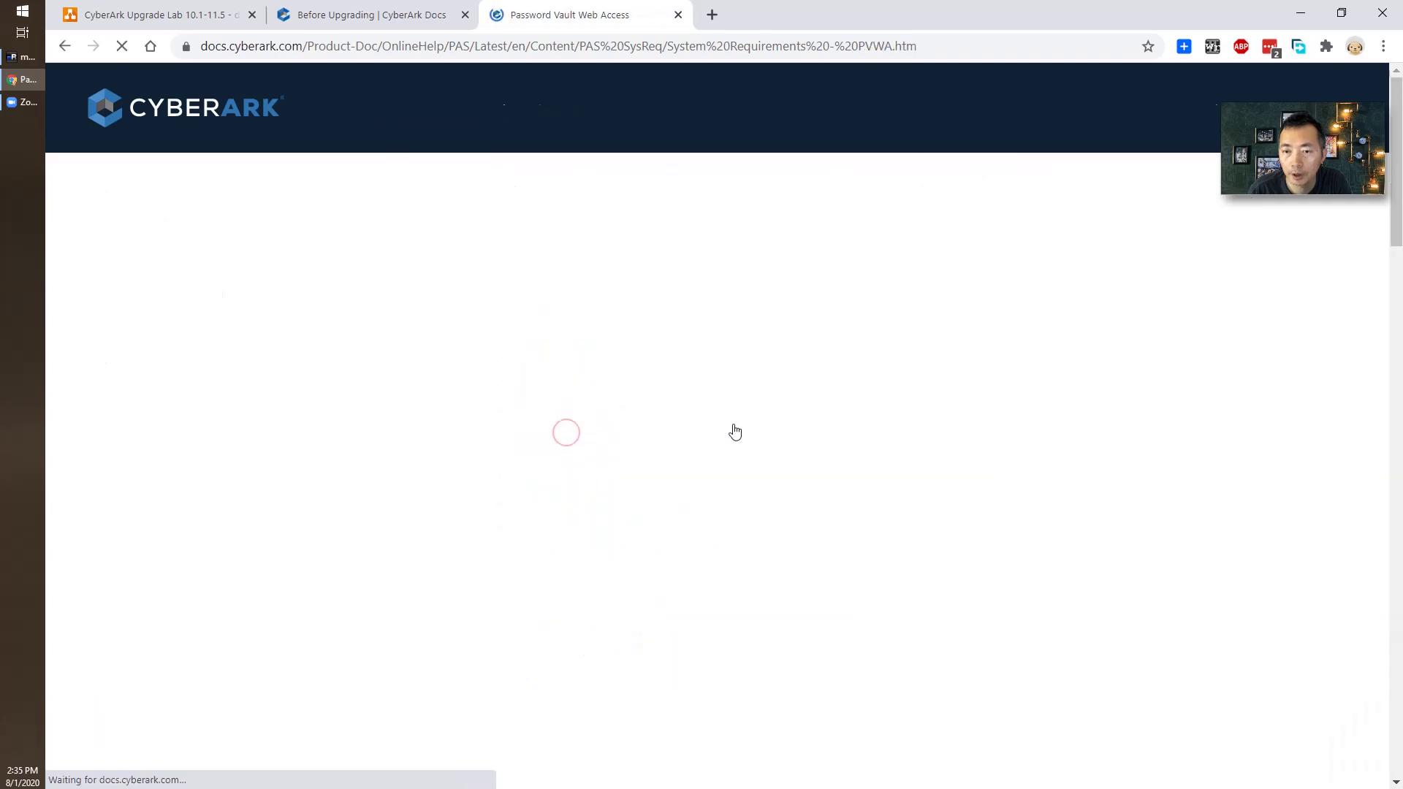
scroll(734, 424, "down", 15)
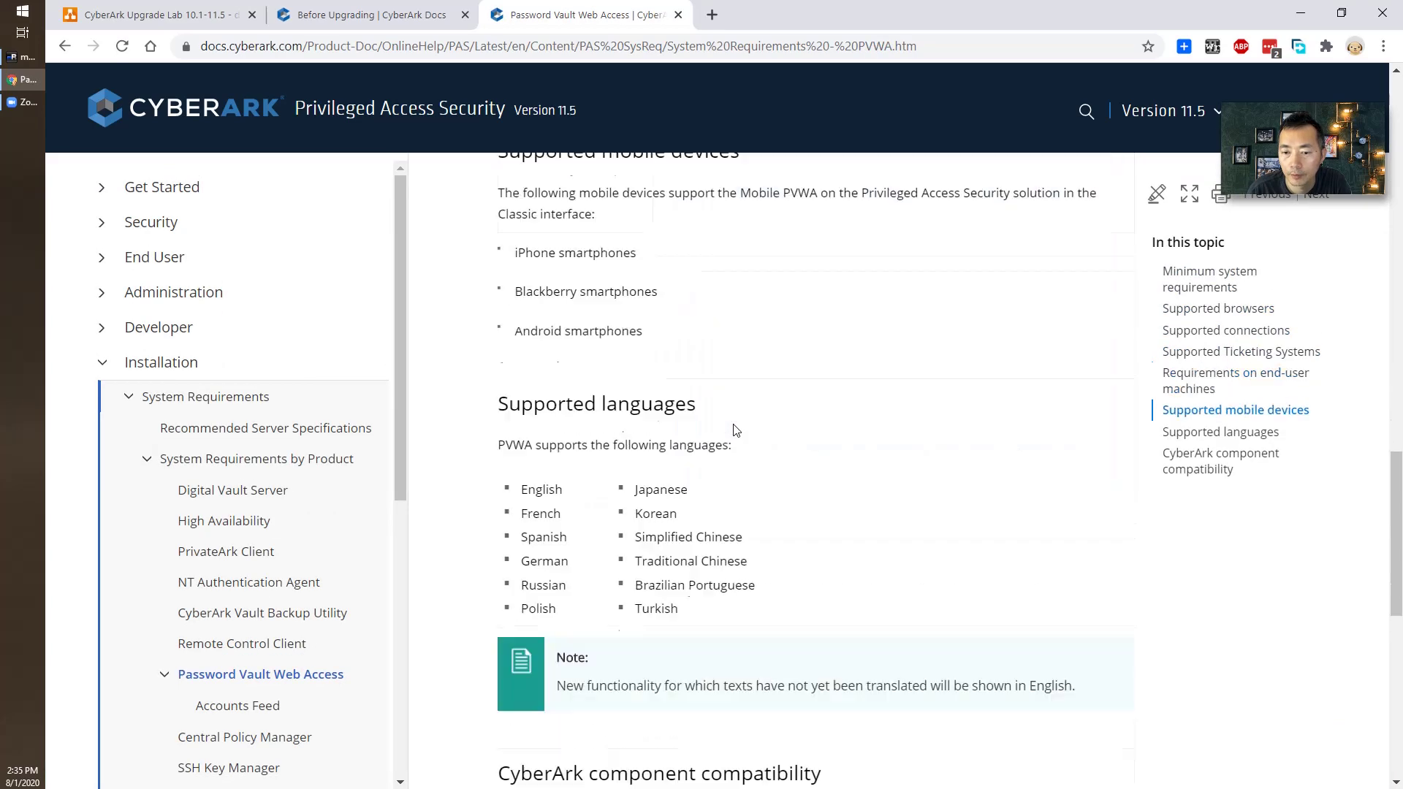
- Examine the PVWA-compatible versions of Digital Vault Server, Central Policy Manager and Privileged Session Manager in the compatibility table
left_click_drag(596, 385, 759, 394)
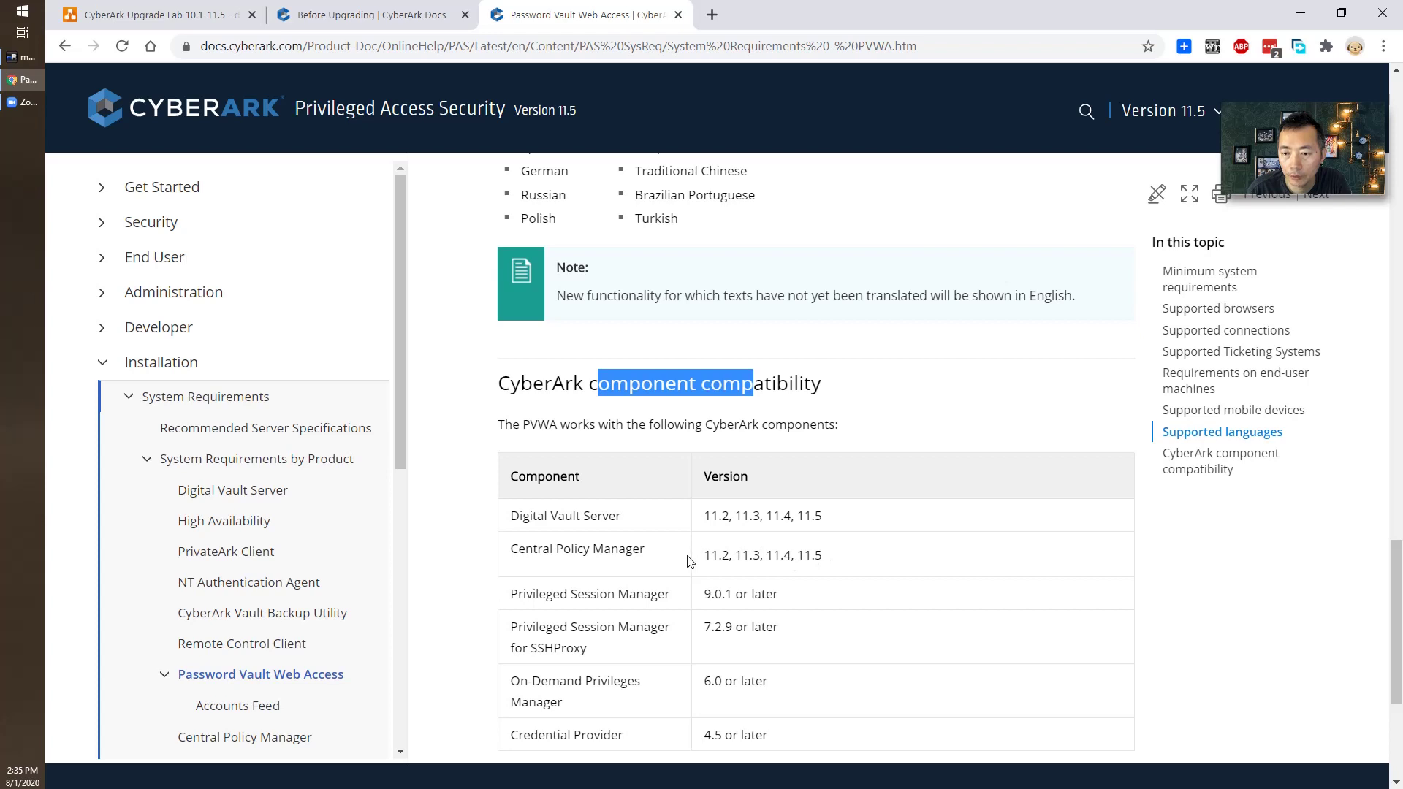
double_click(726, 556)
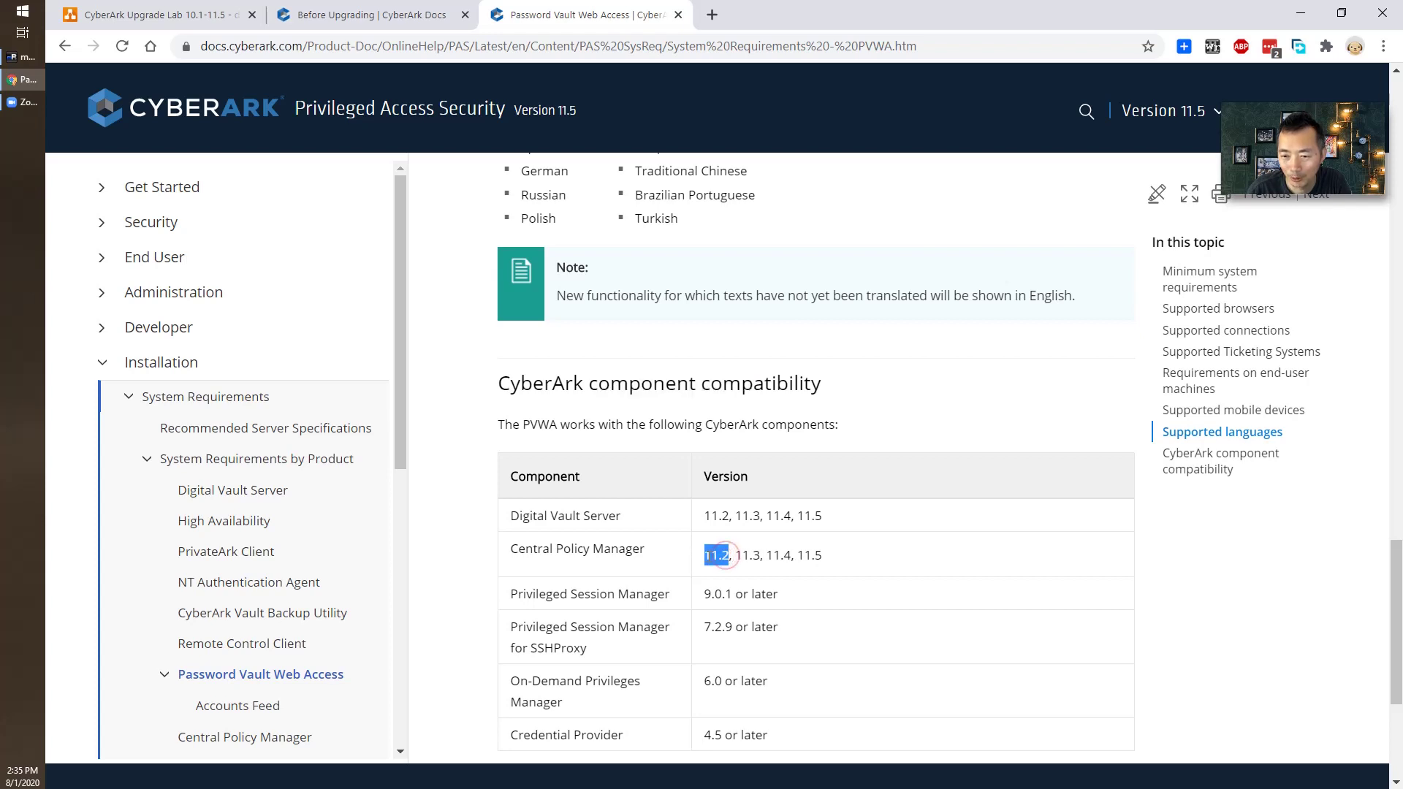
double_click(727, 518)
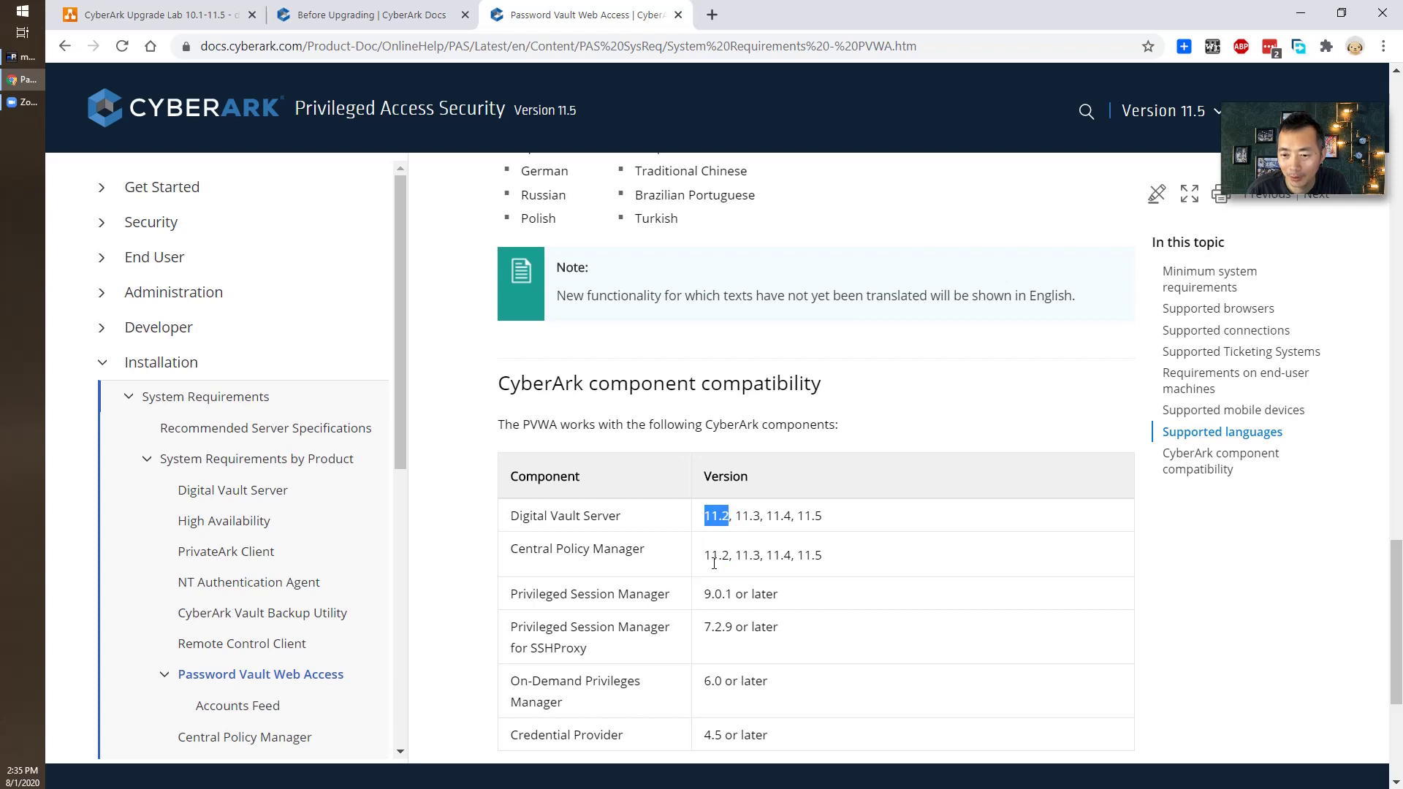
scroll(713, 563, "down", 3)
left_click_drag(797, 417, 564, 429)
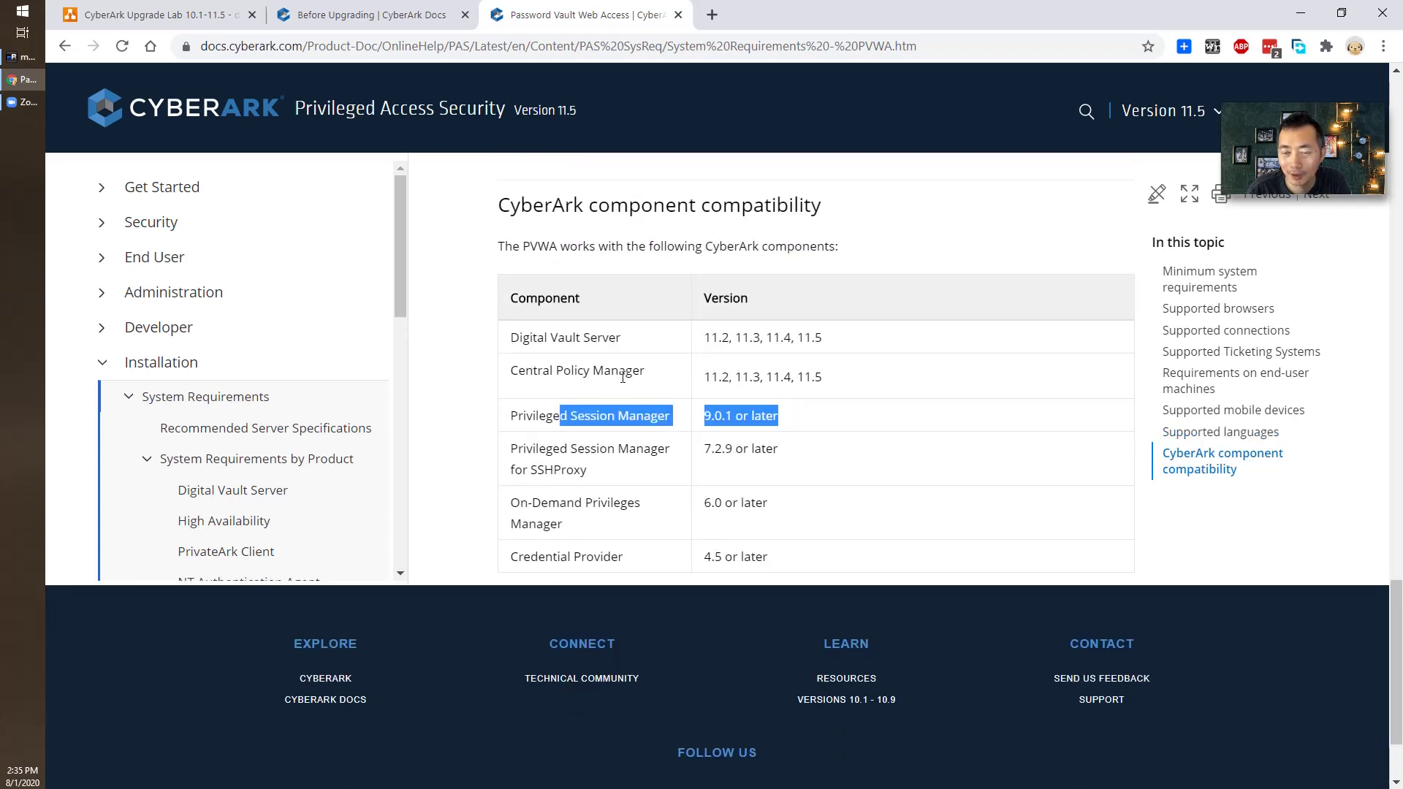
left_click_drag(729, 376, 705, 377)
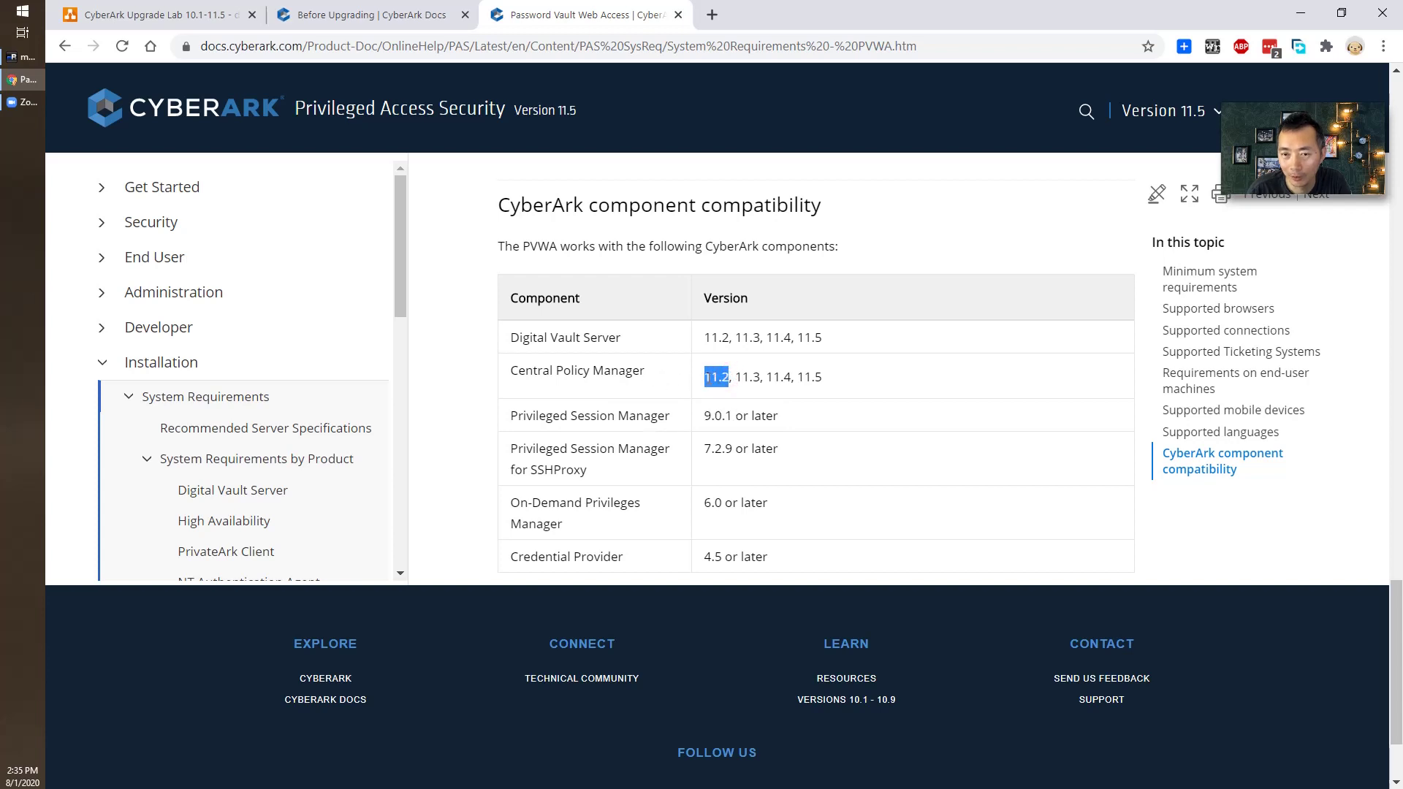
double_click(832, 338)
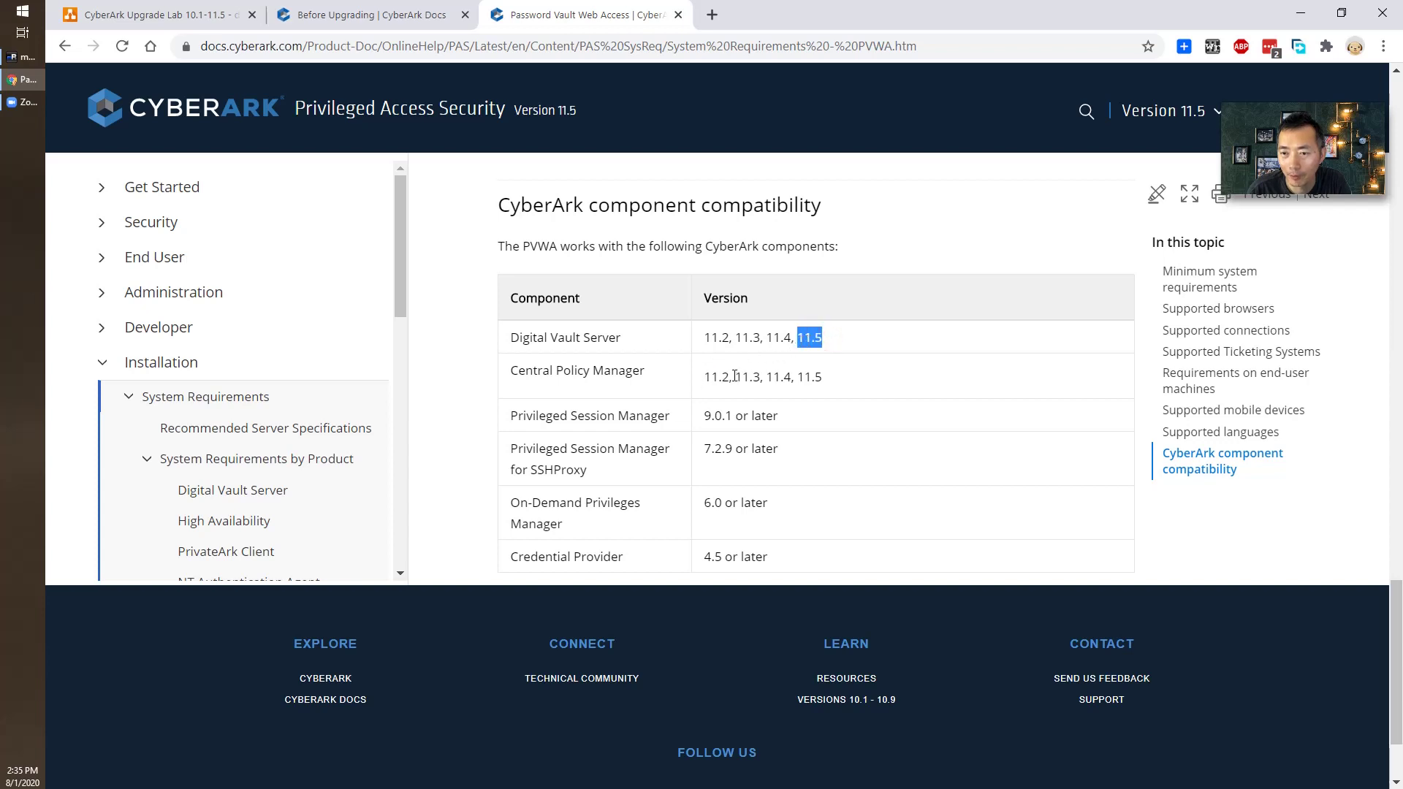
left_click_drag(735, 376, 709, 377)
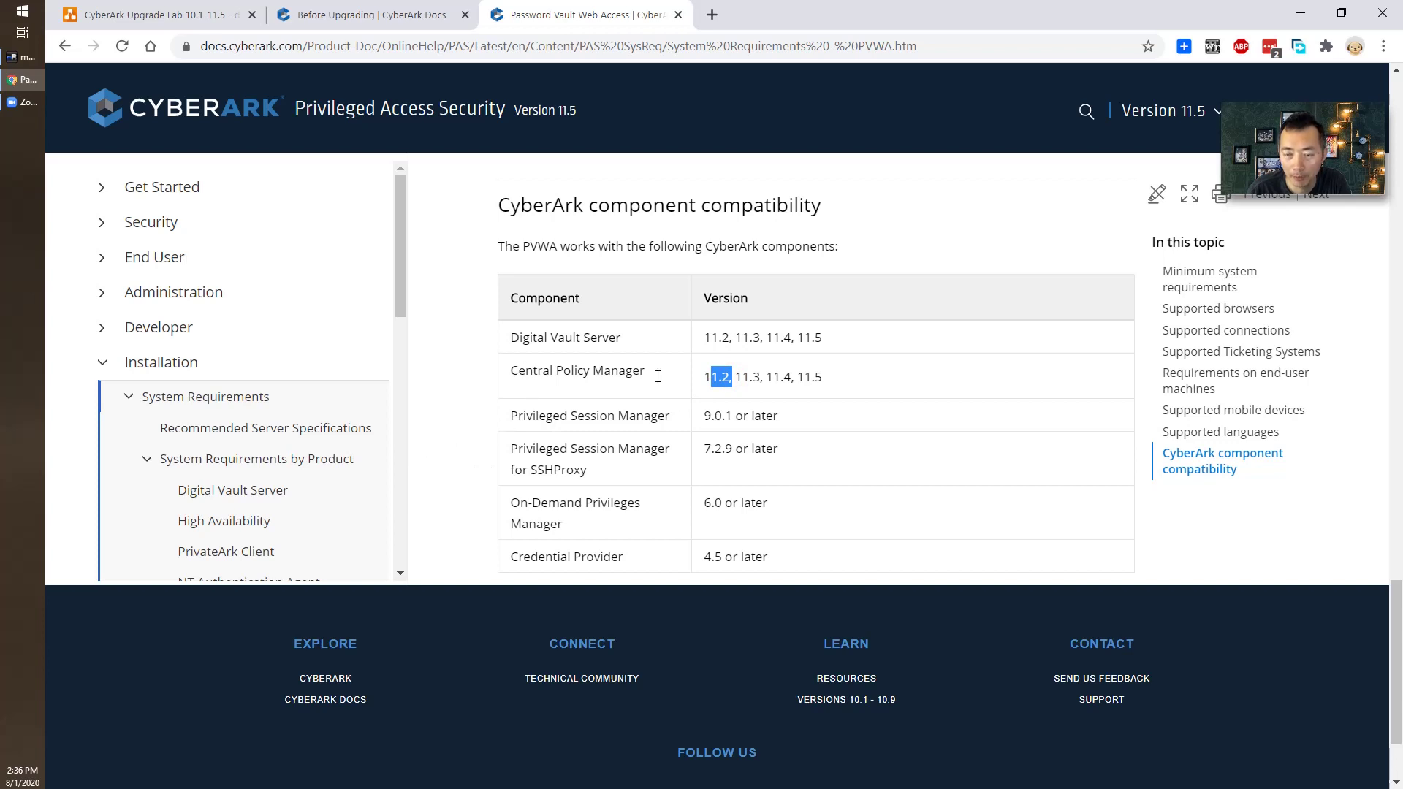
- Open the Upgrade the PVWA instructions, read the Run as Administrator requirement for Setup.exe, and close that page
left_click(365, 14)
scroll(292, 511, "down", 5)
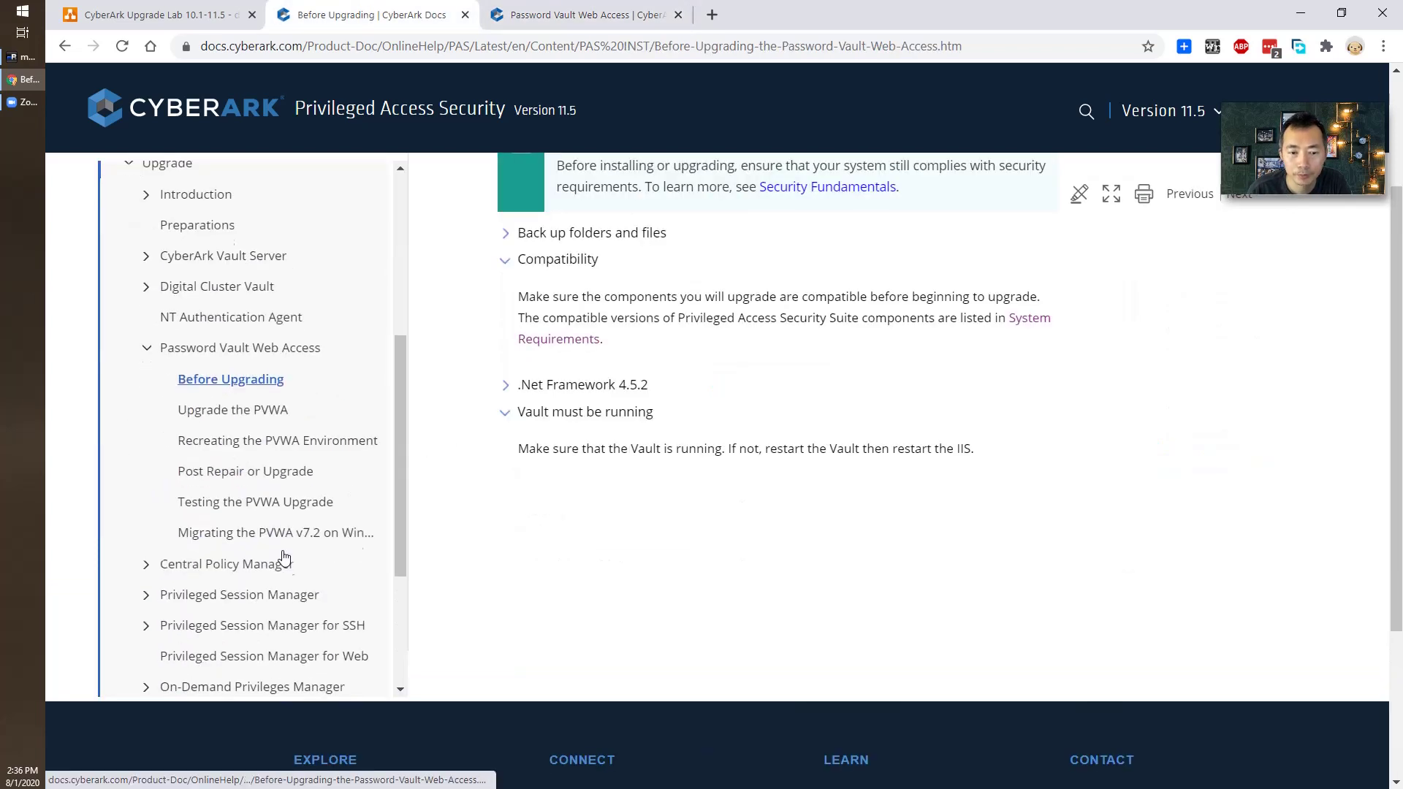
left_click(281, 413)
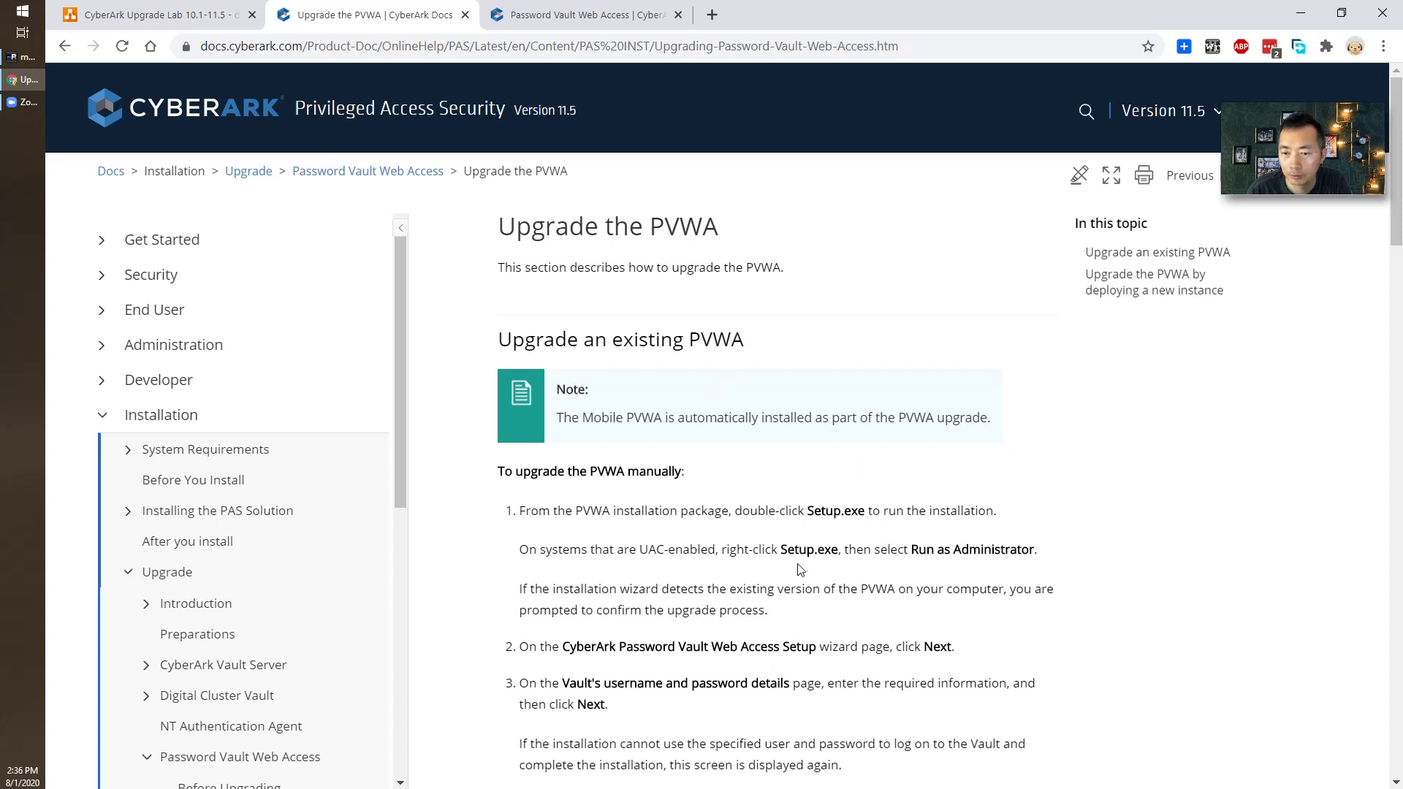
left_click_drag(1045, 559, 953, 555)
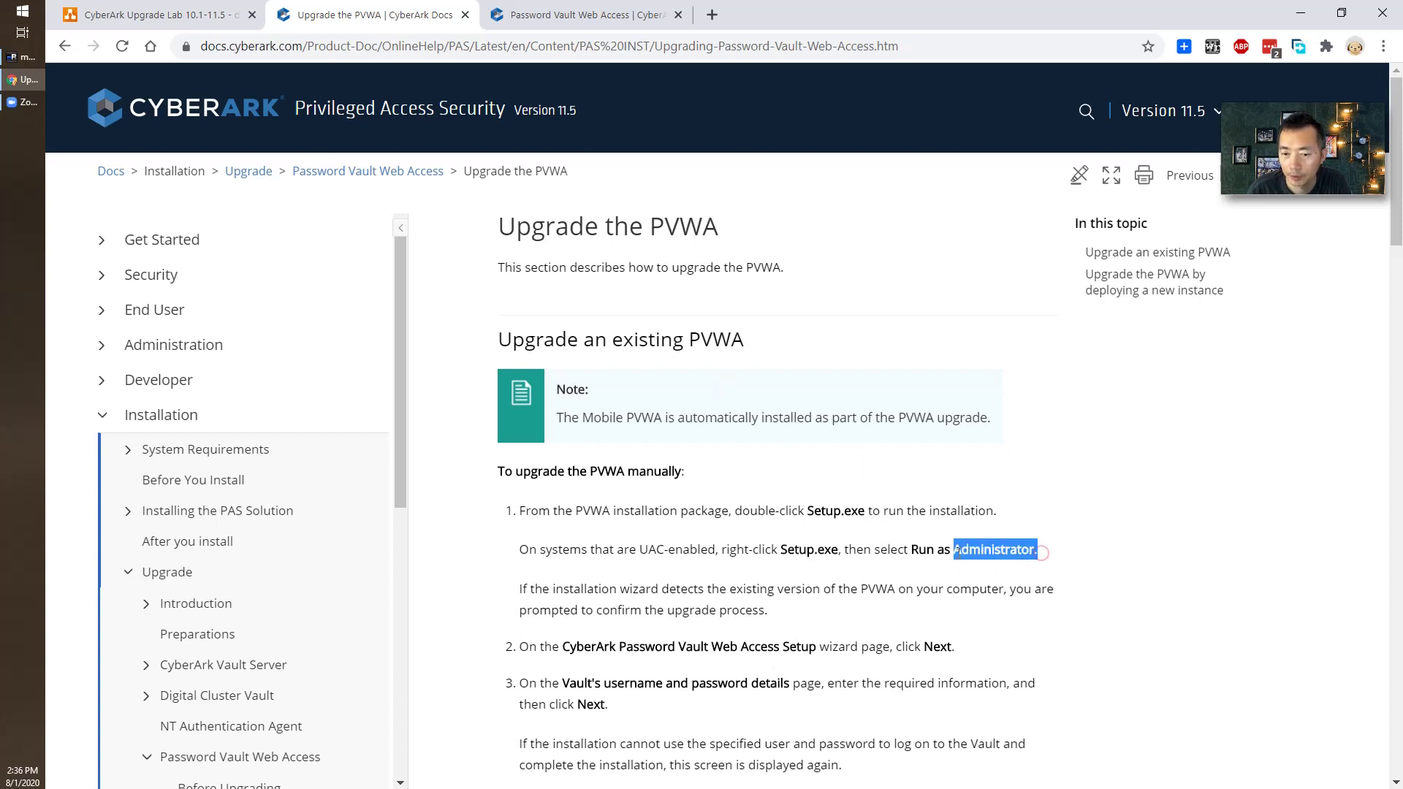
scroll(954, 555, "down", 1)
middle_click(399, 15)
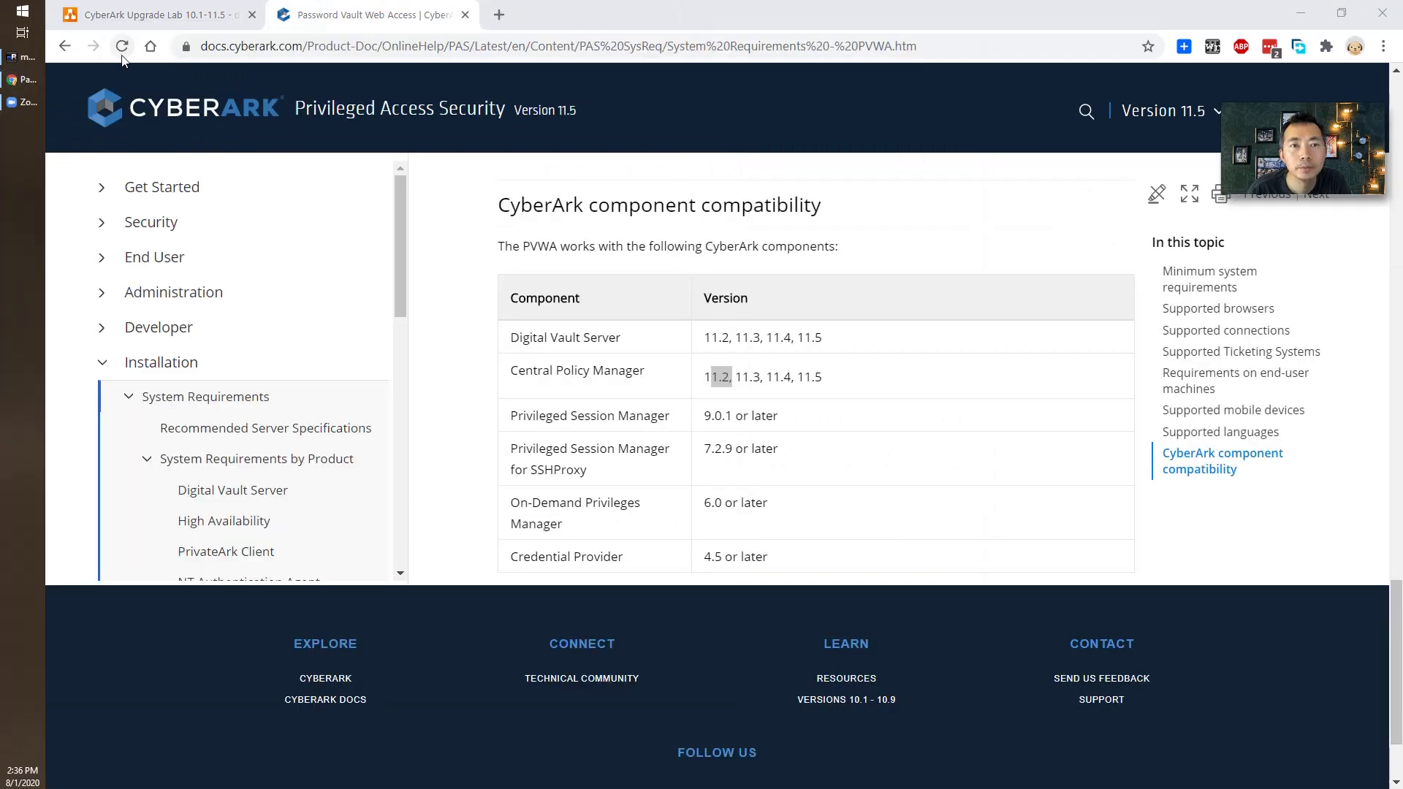
- Switch to the 192.168.2.42-PVWA session in mRemoteNG and open C:\InstallFilesv11.5\Password Vault Web Access-Rls-v11.5 with its browser minimized
key("alt+Tab")
left_click(150, 48)
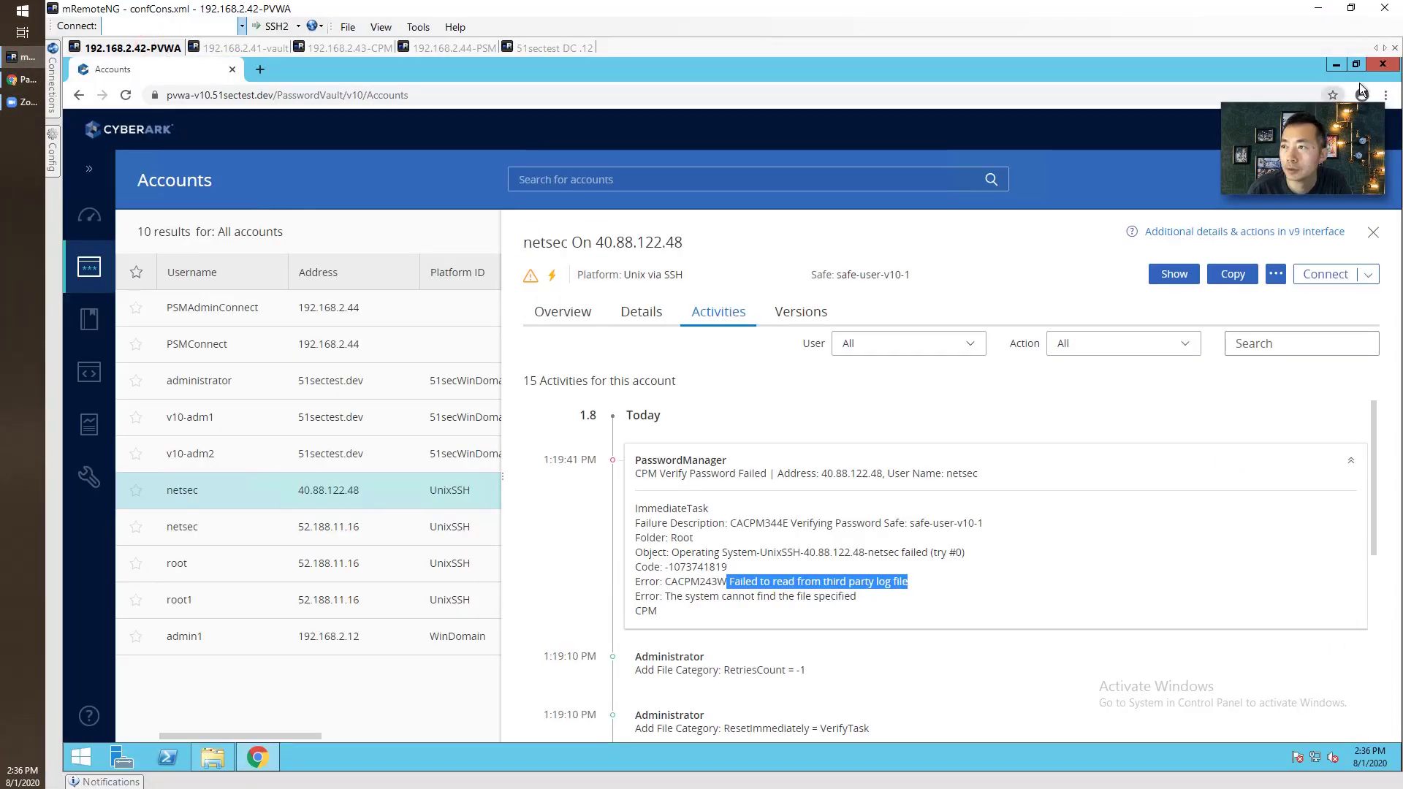
left_click(1335, 64)
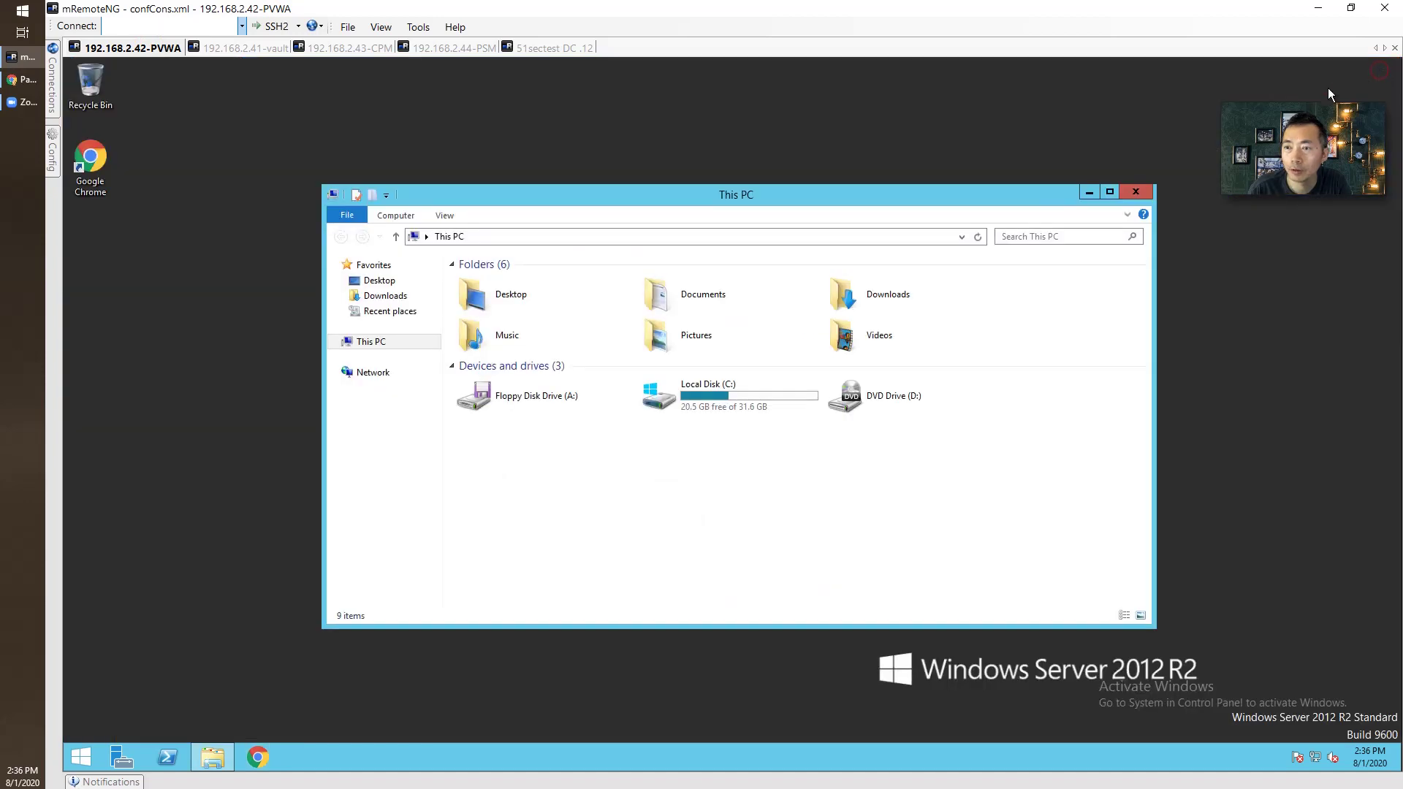
double_click(660, 400)
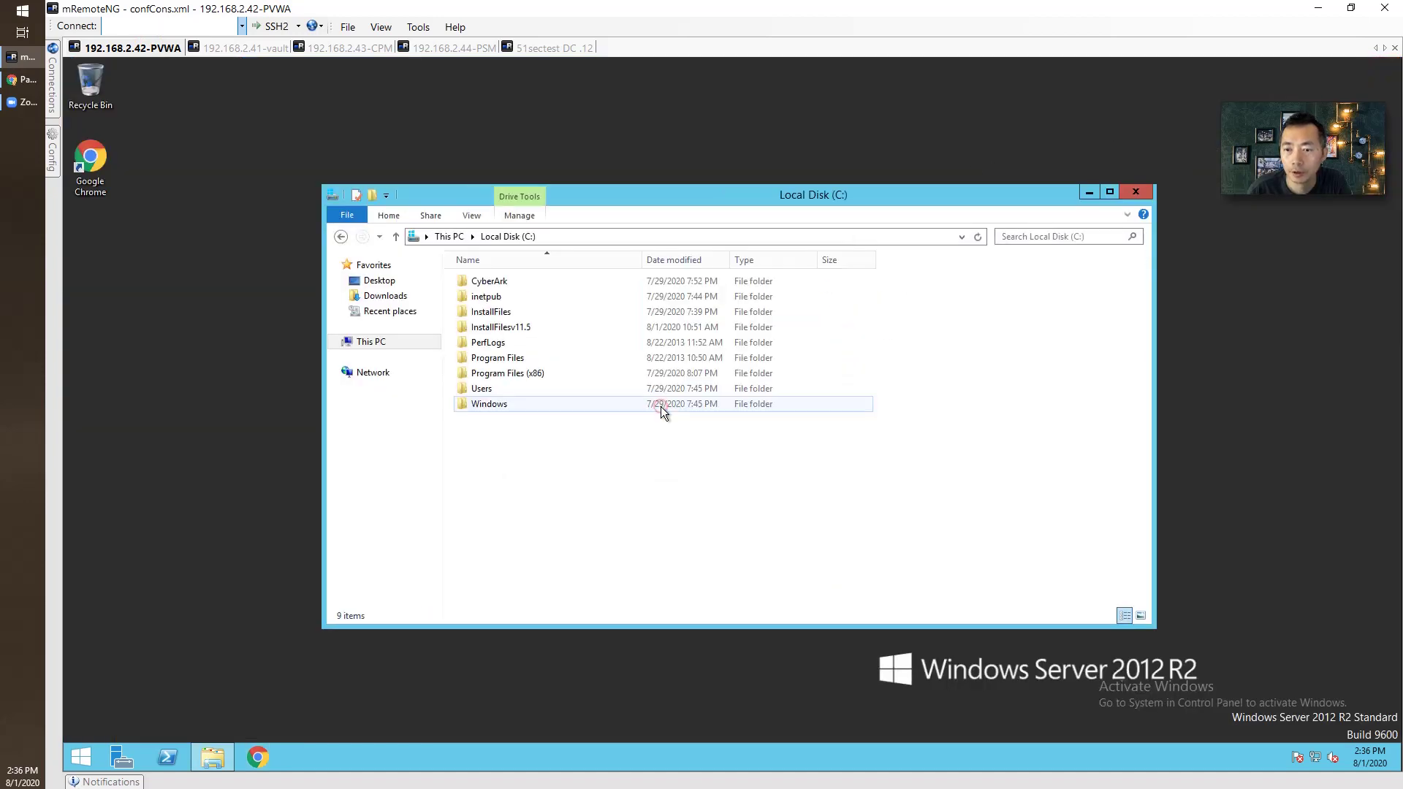
double_click(520, 327)
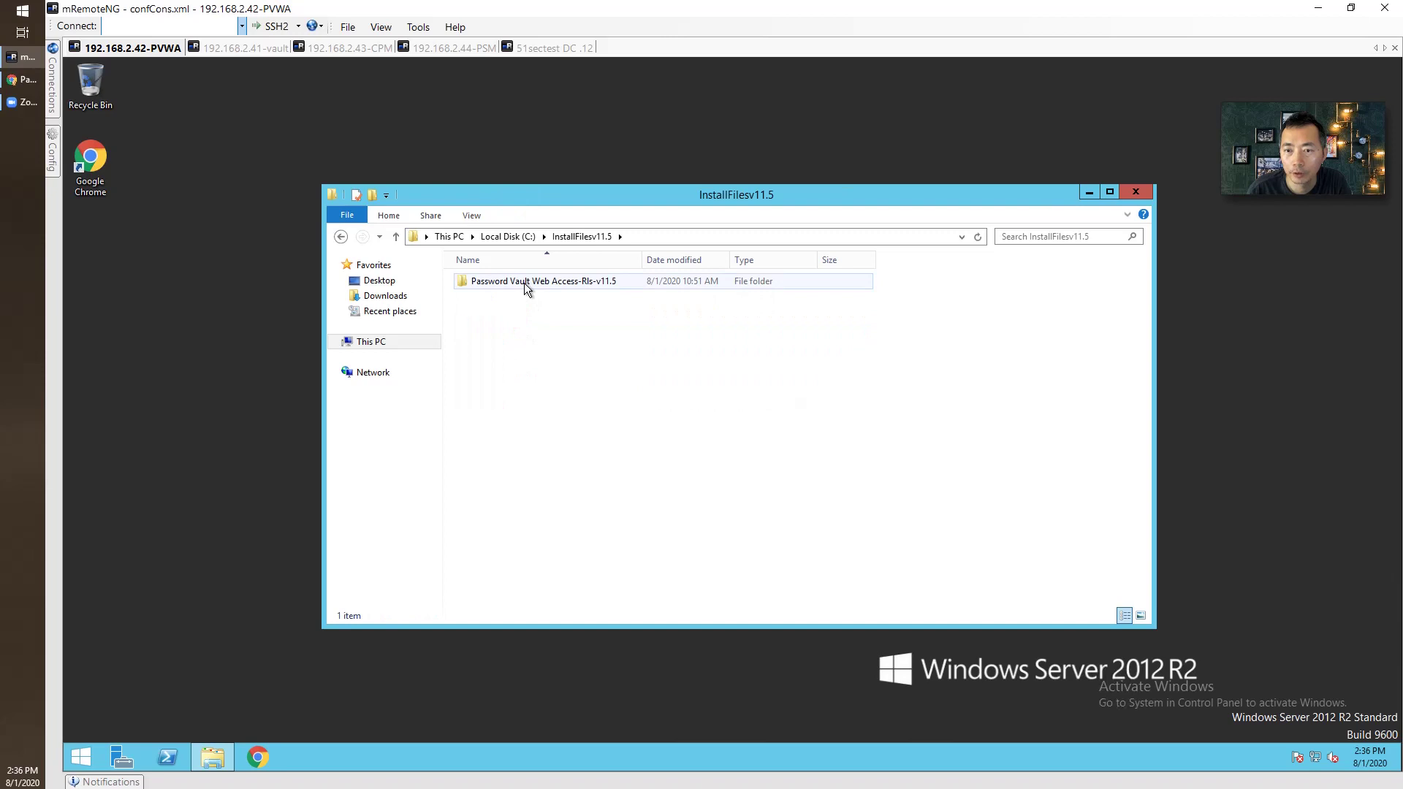
double_click(524, 288)
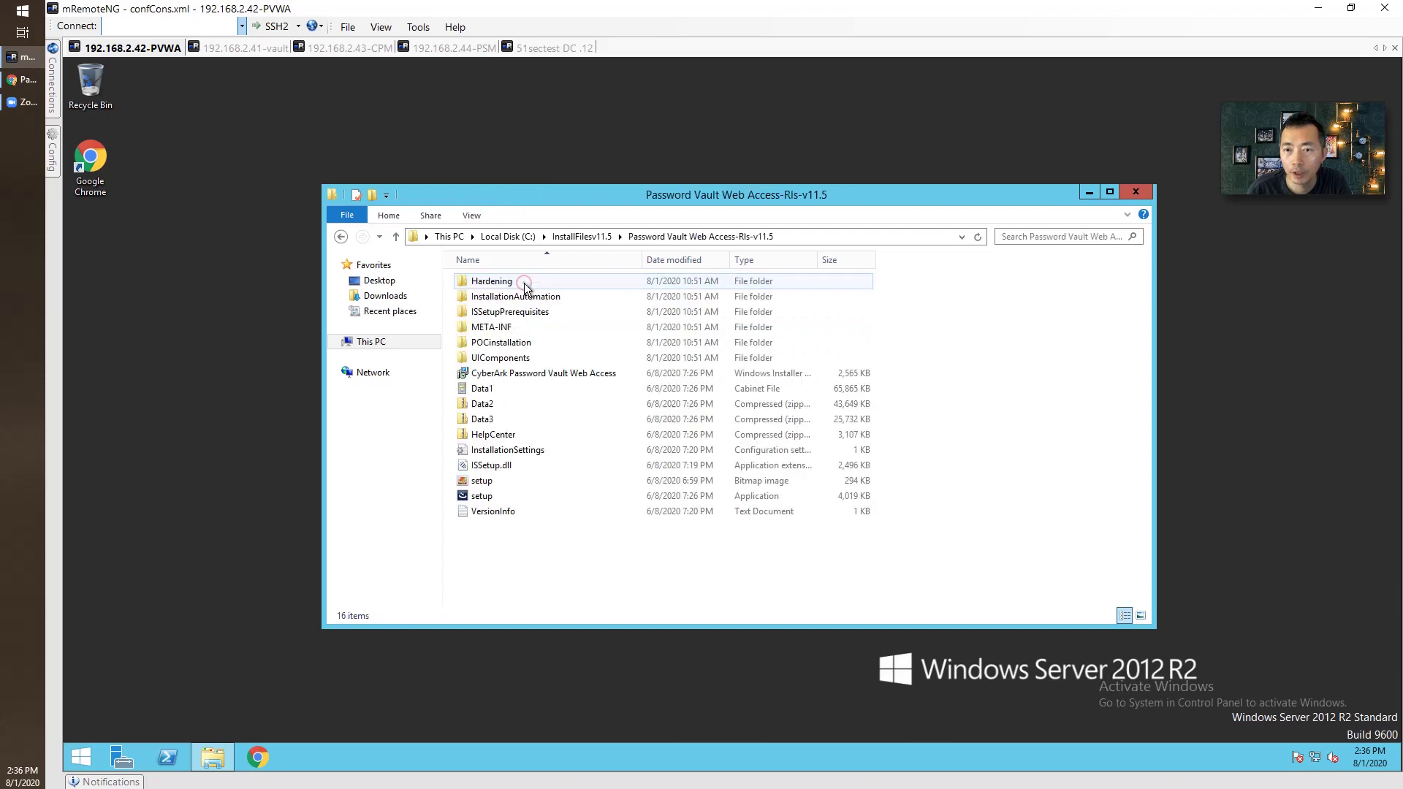
- Run the PVWA setup application as administrator, agree to upgrade Password Vault Web Access 10.1.1, and continue the 11.5.0 installation
right_click(511, 497)
left_click(546, 518)
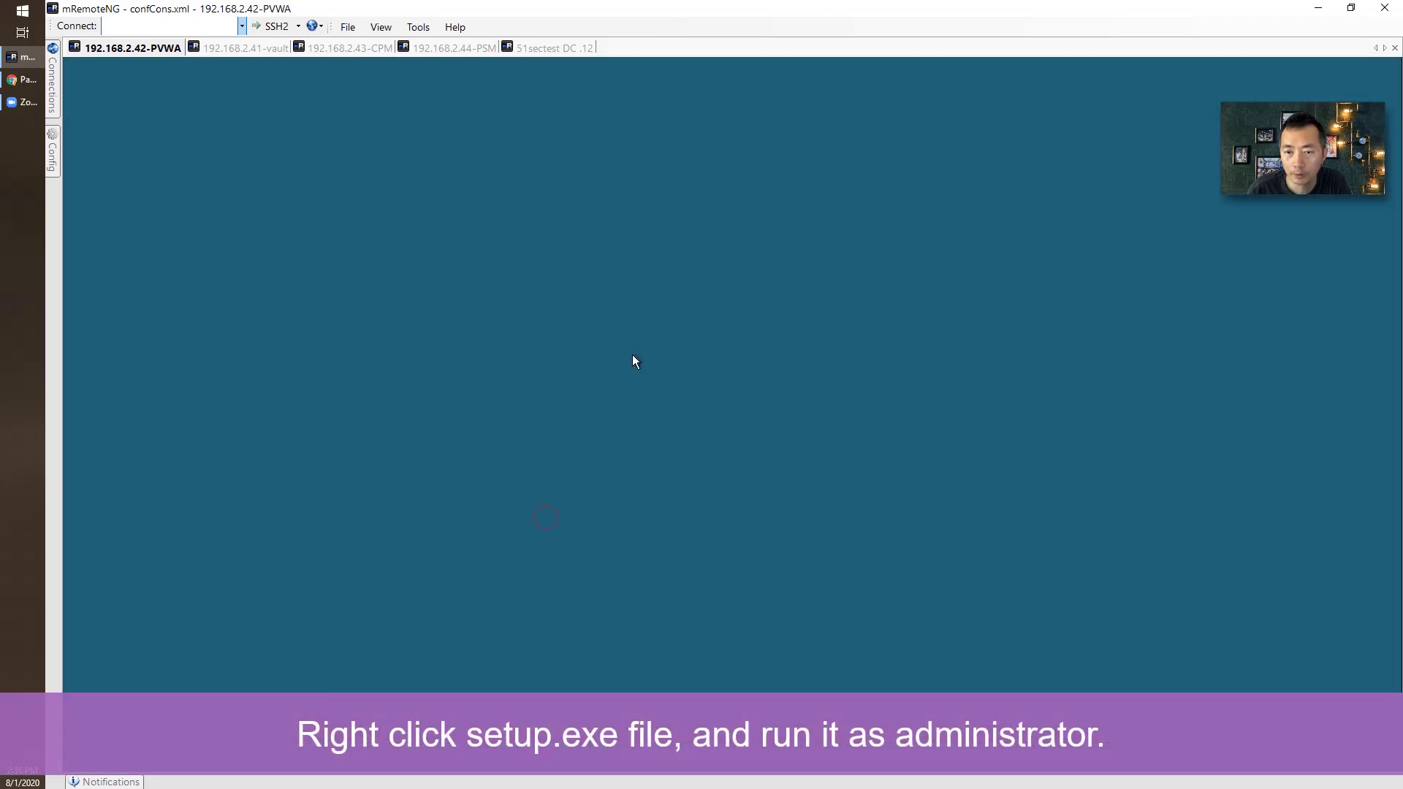
left_click(795, 437)
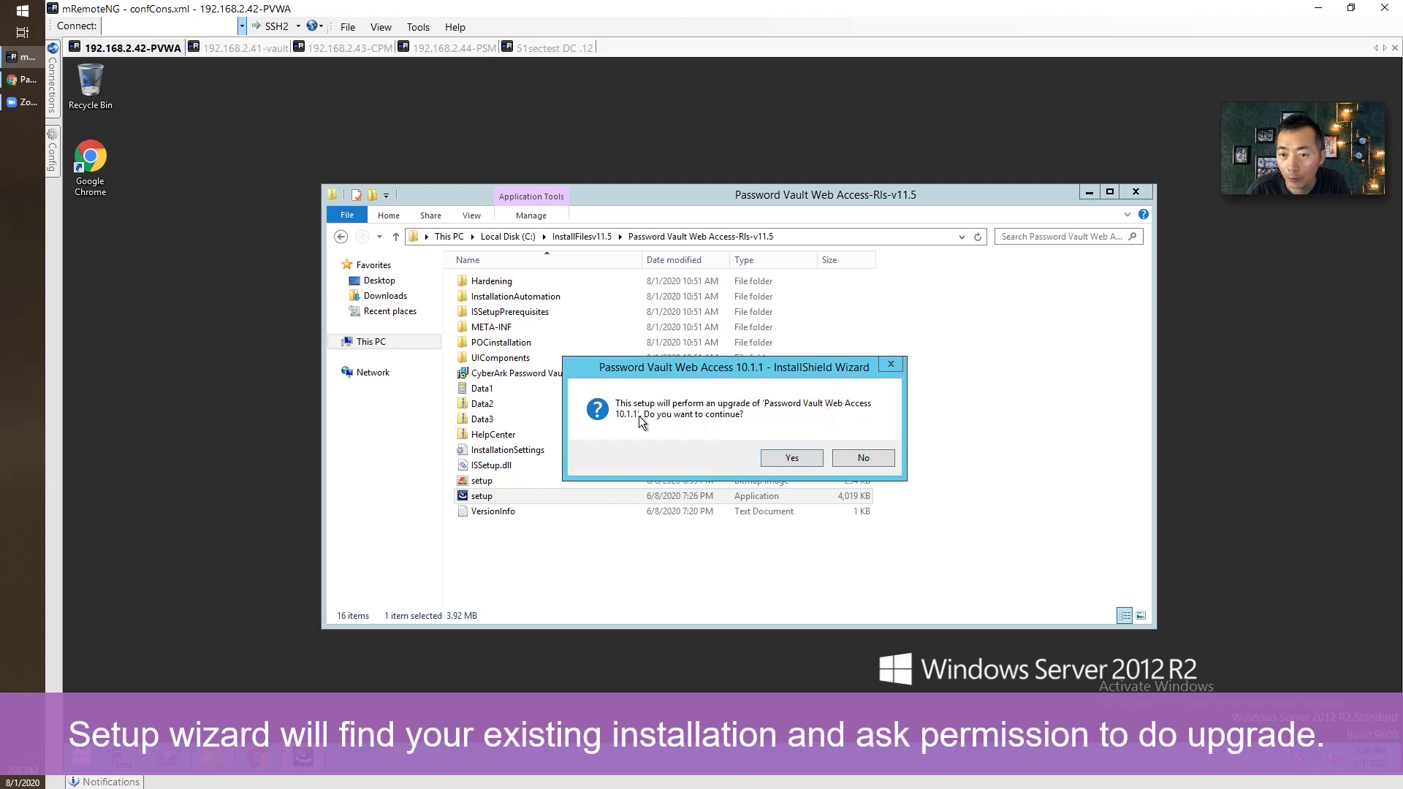
left_click(788, 460)
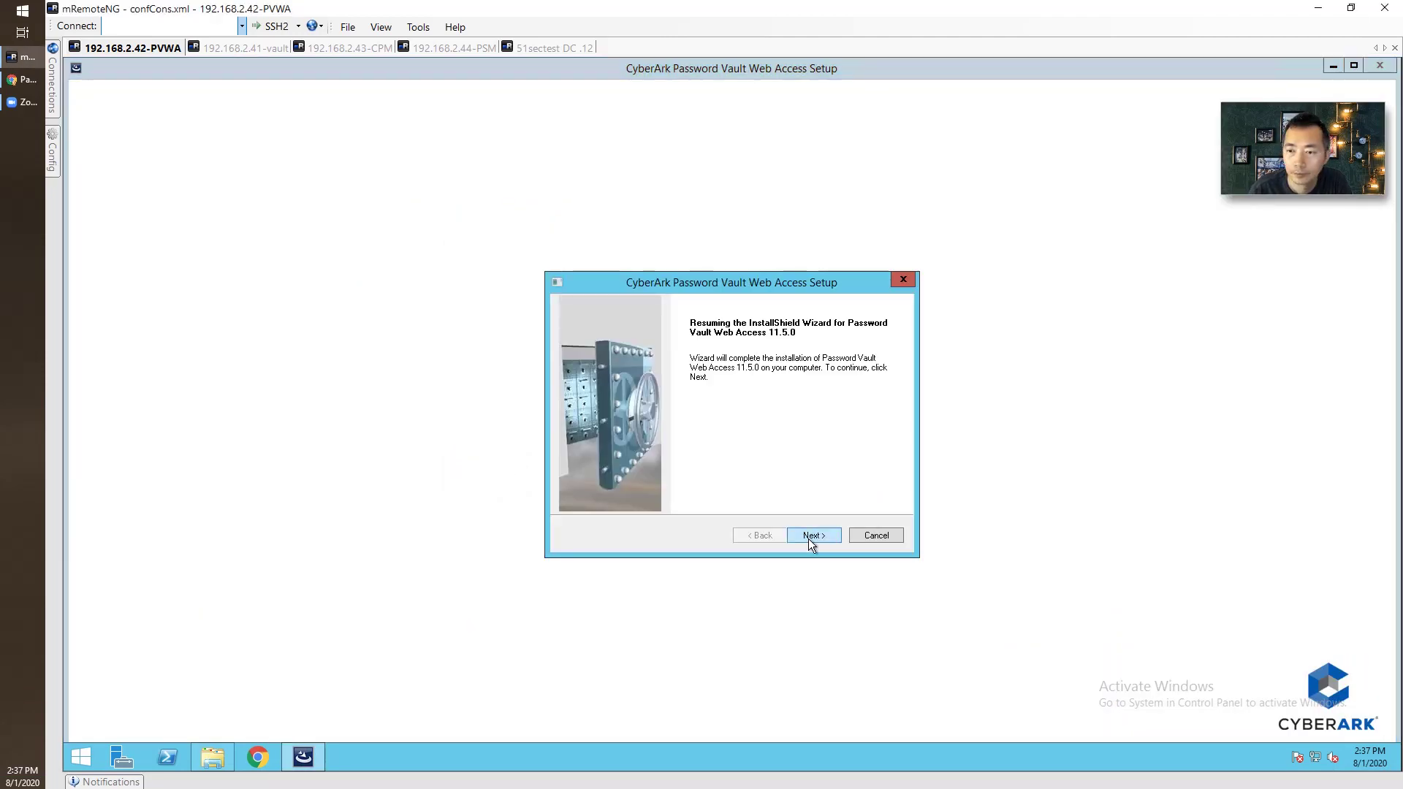
left_click(811, 535)
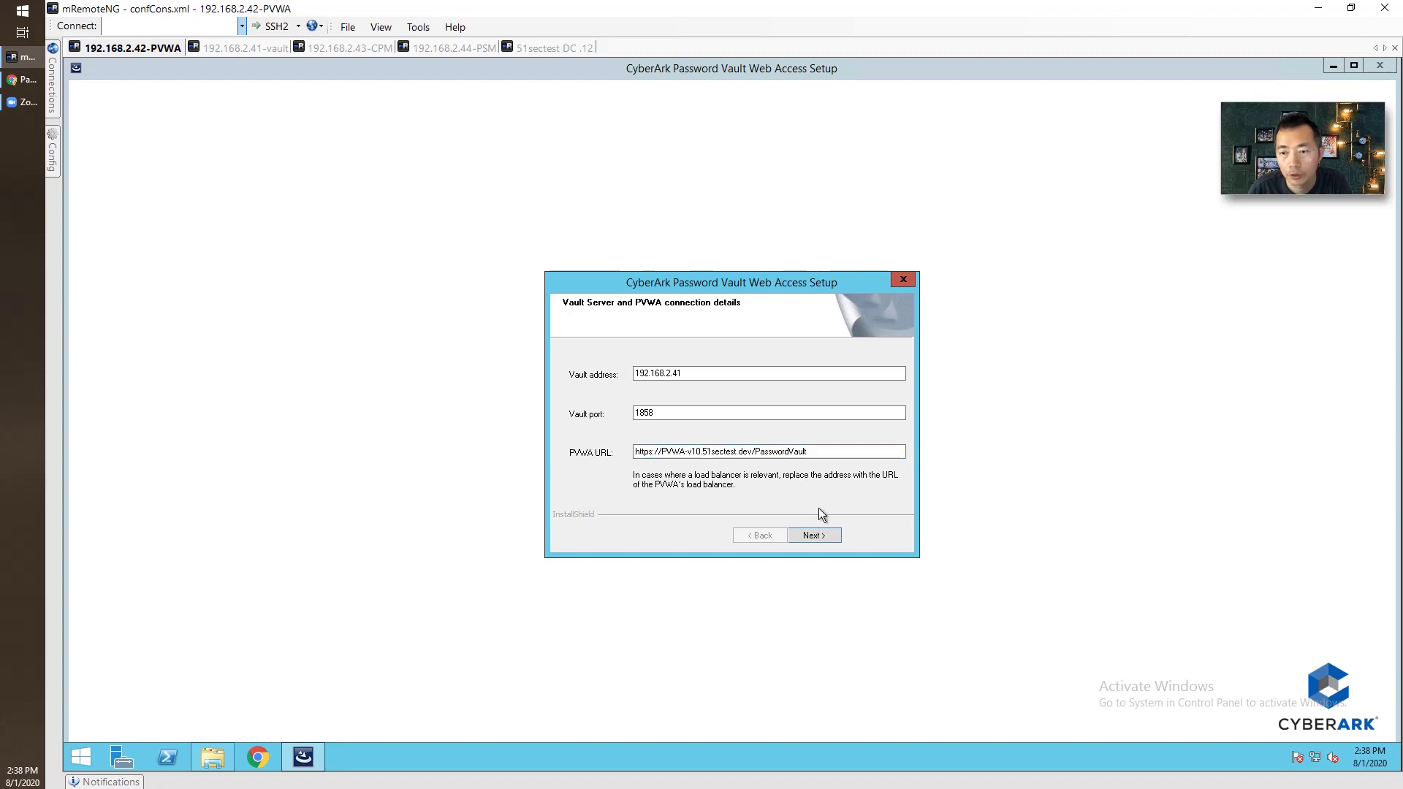
- Accept the existing Vault and PVWA connection details, enter the Vault Administrator password, and complete the setup wizard
left_click(813, 535)
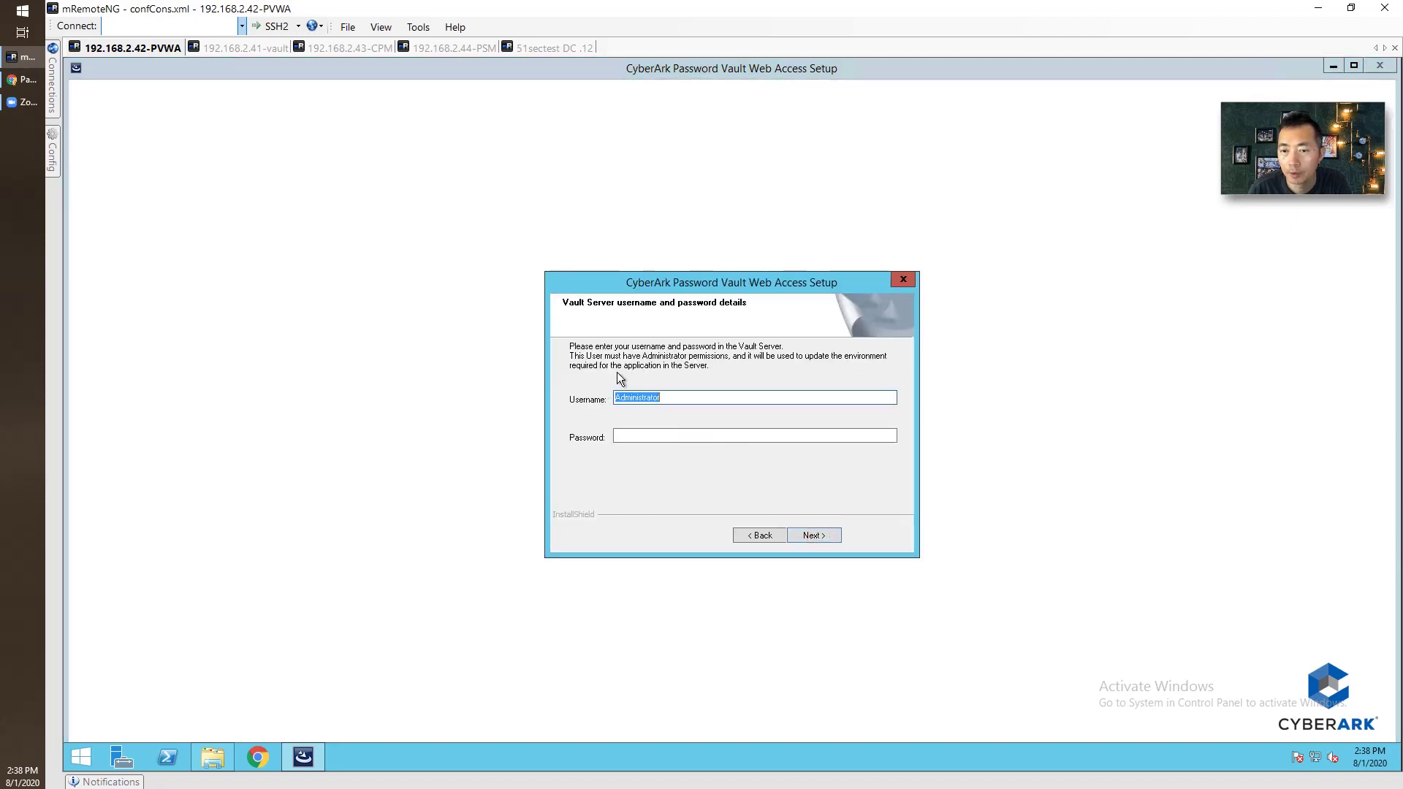
left_click(654, 432)
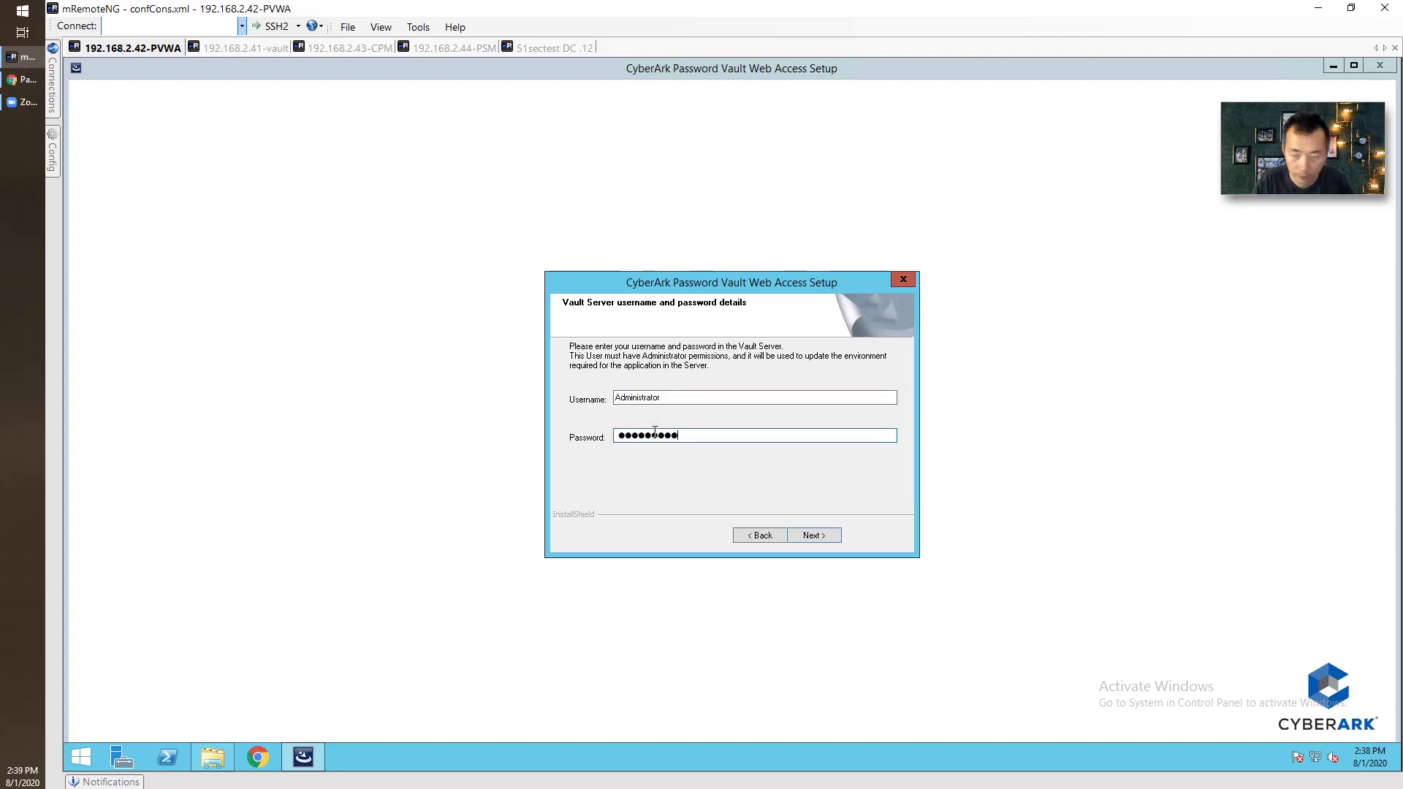
key("Return")
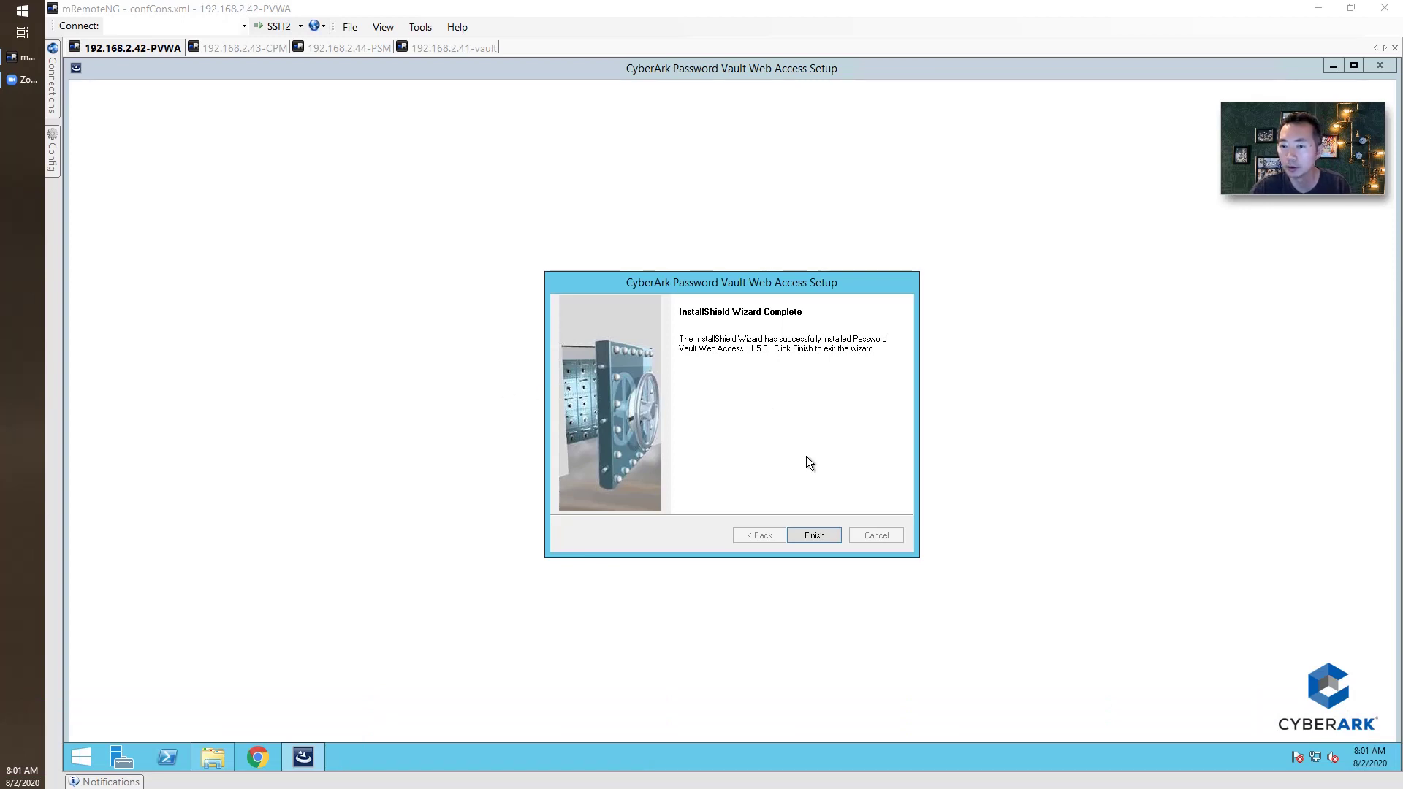
left_click(814, 535)
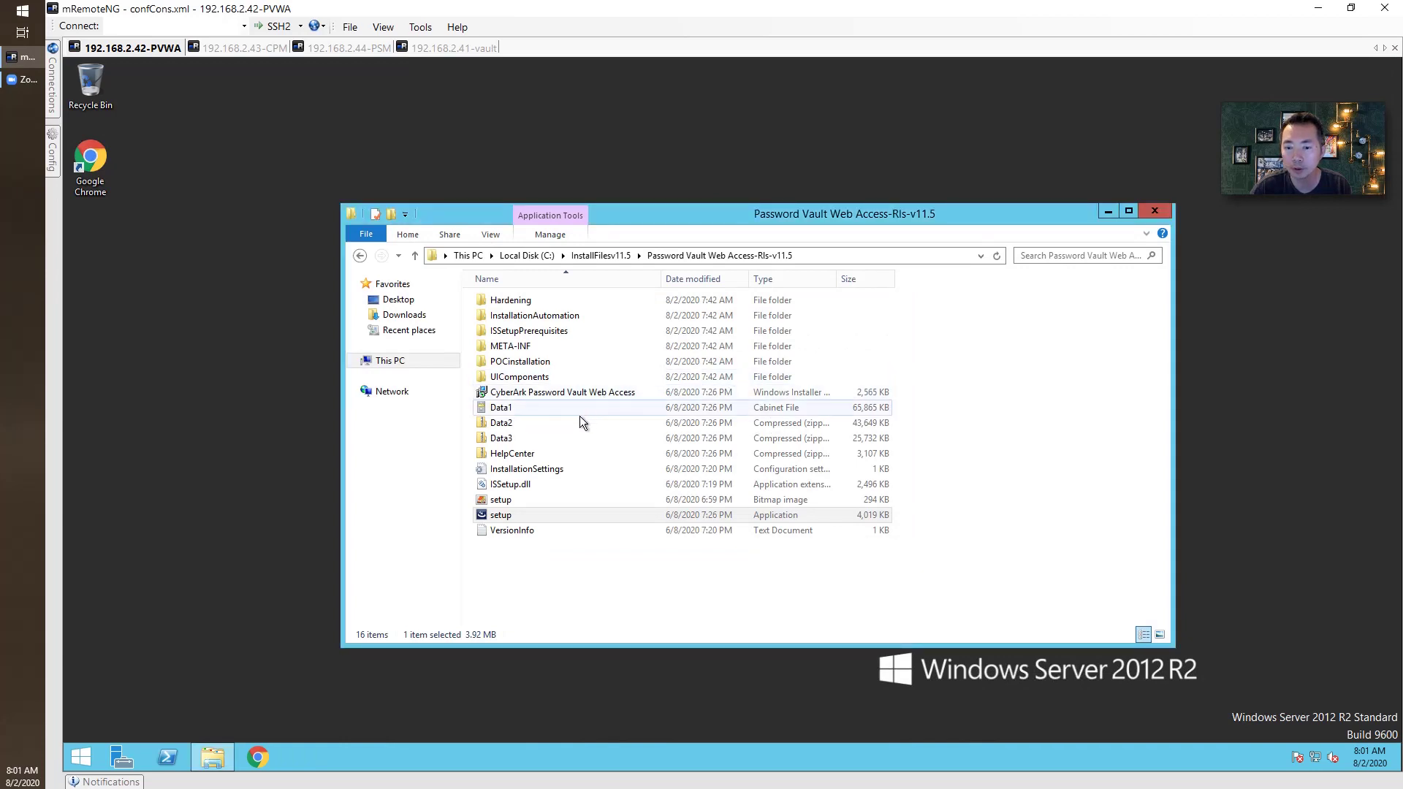
- Close the installation folder and restart the PVWA server with the reason Other (Unplanned)
left_click(1154, 212)
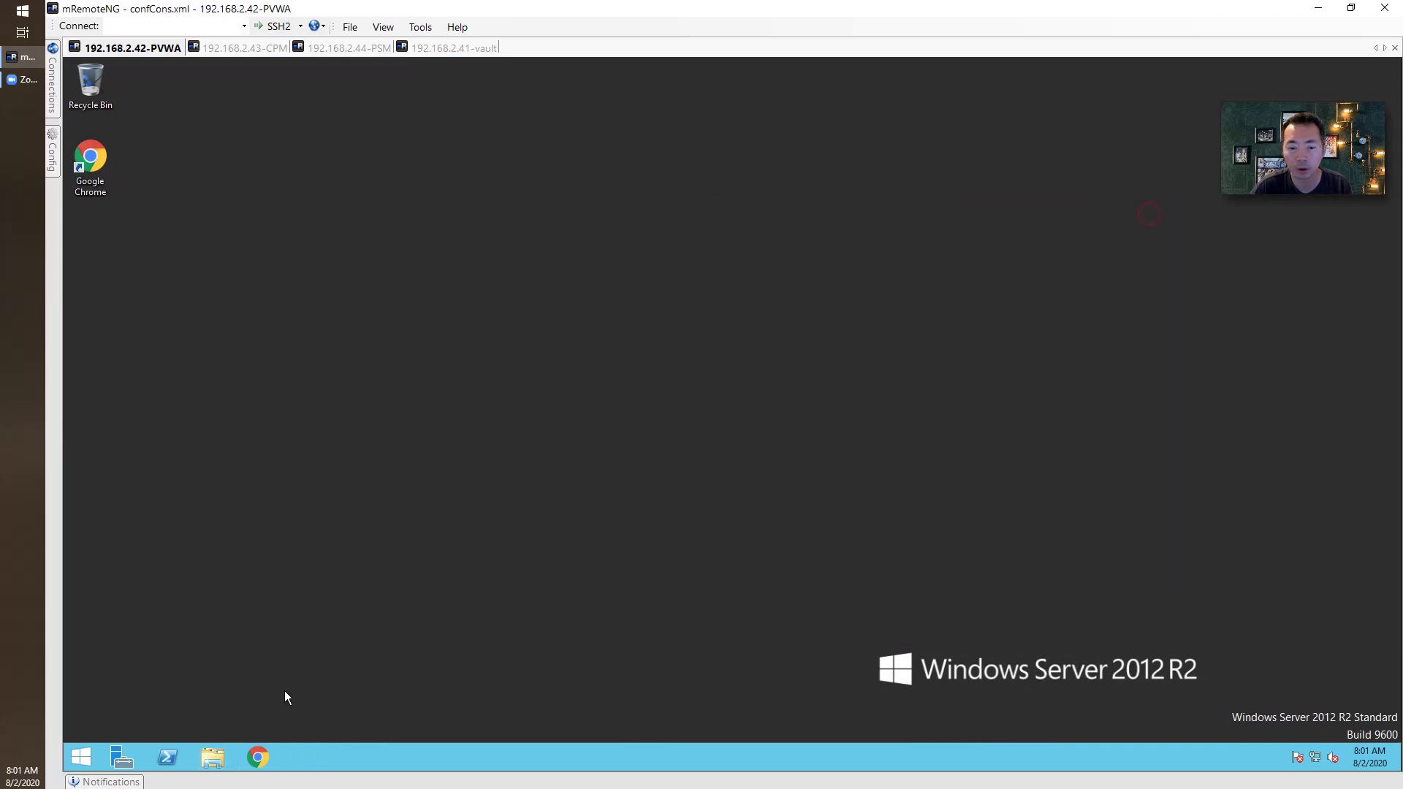
right_click(71, 764)
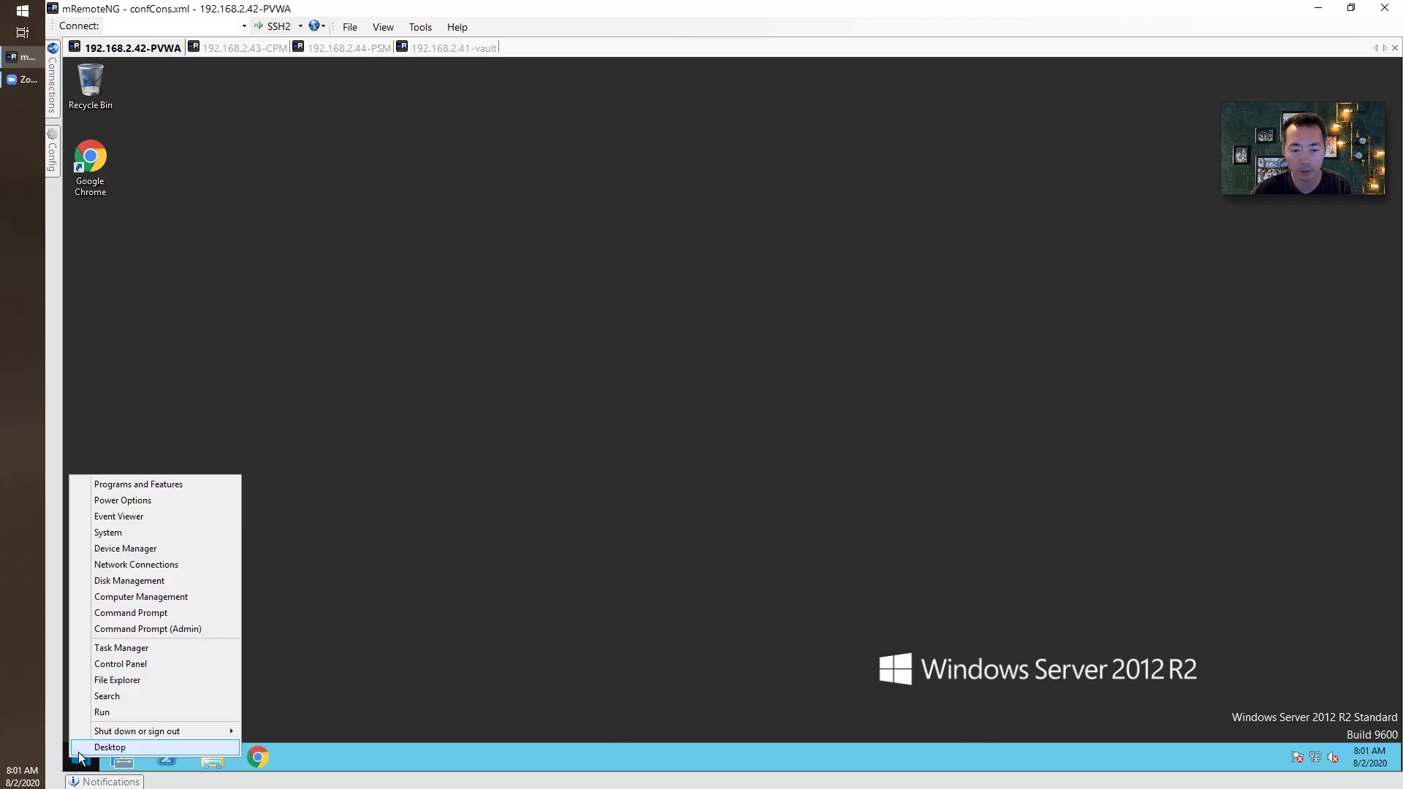
left_click(81, 757)
right_click(80, 758)
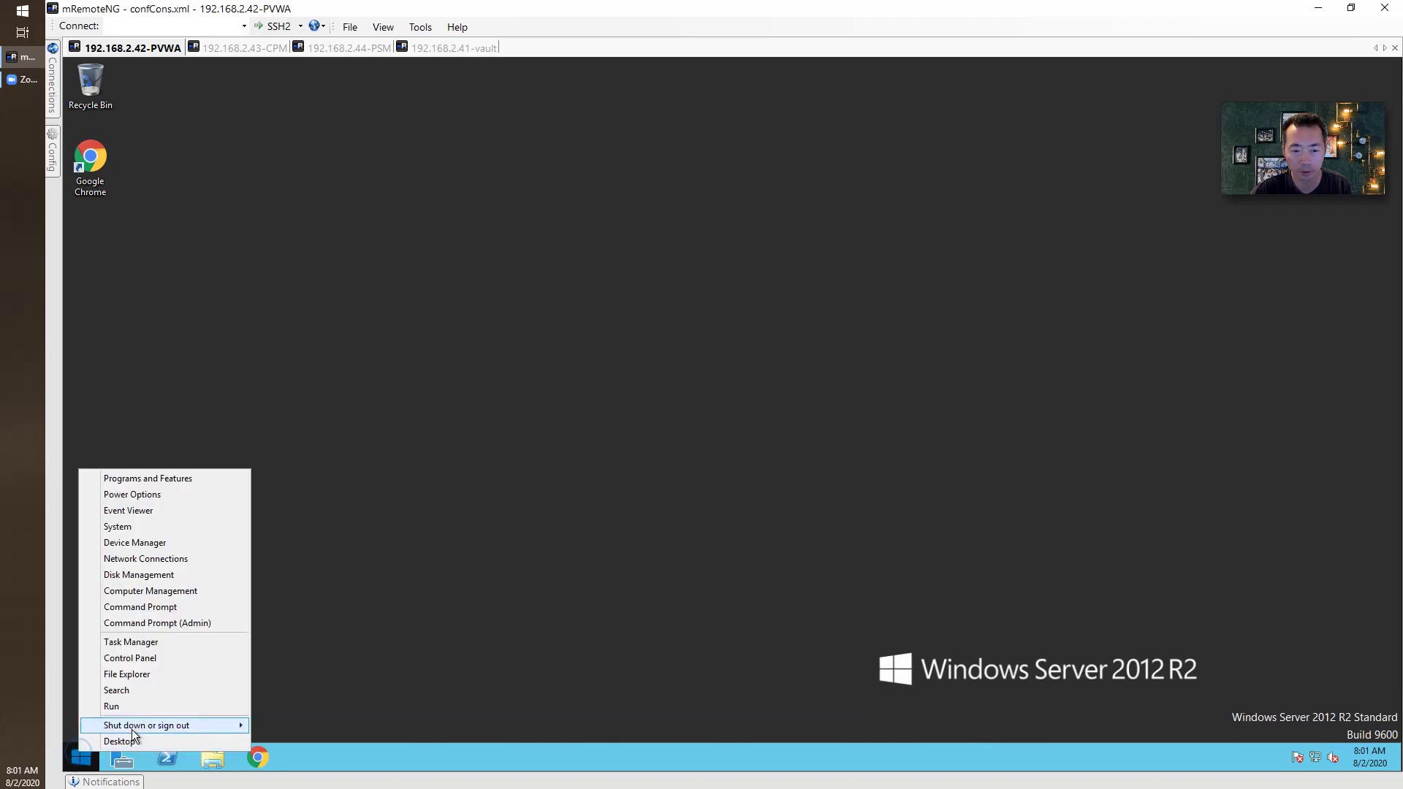
left_click(139, 725)
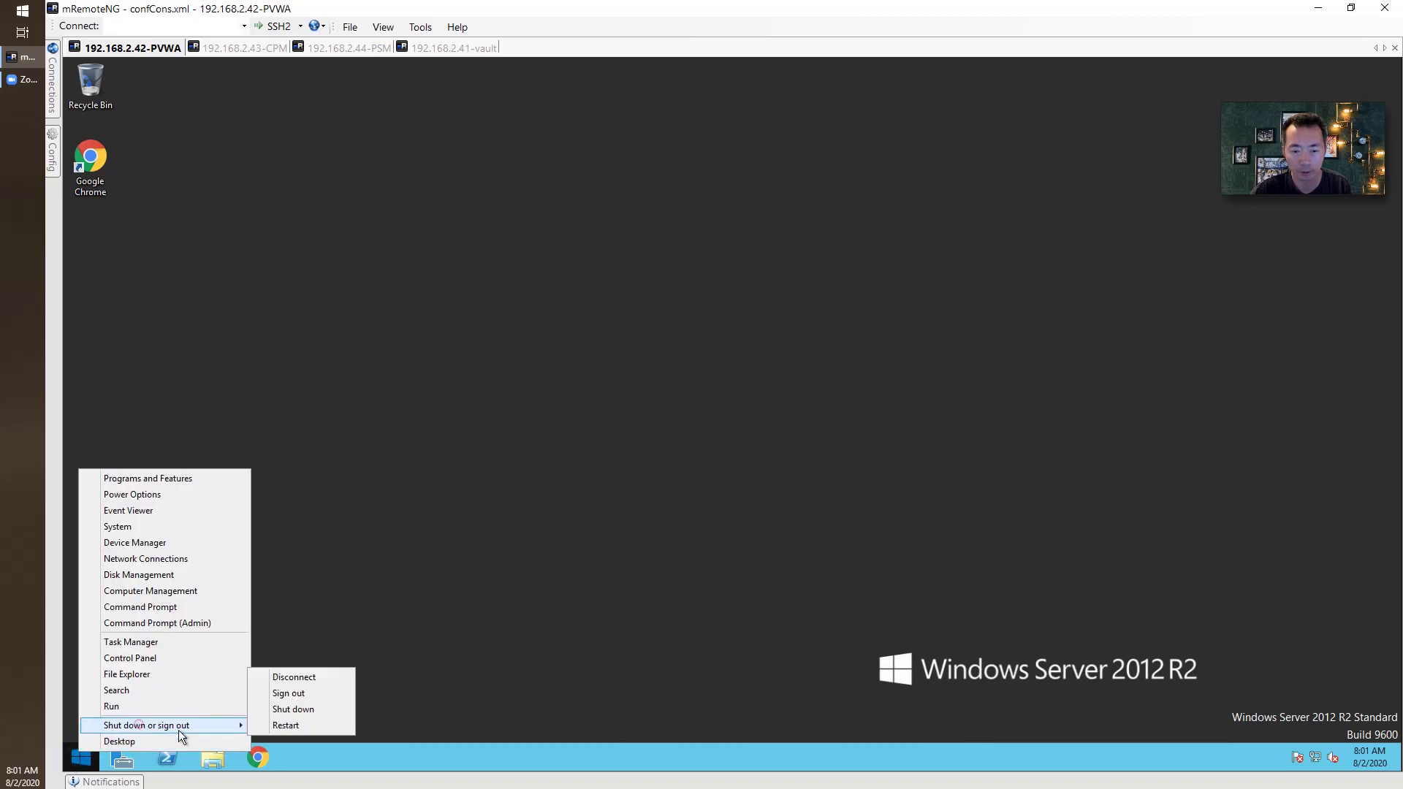
left_click(335, 723)
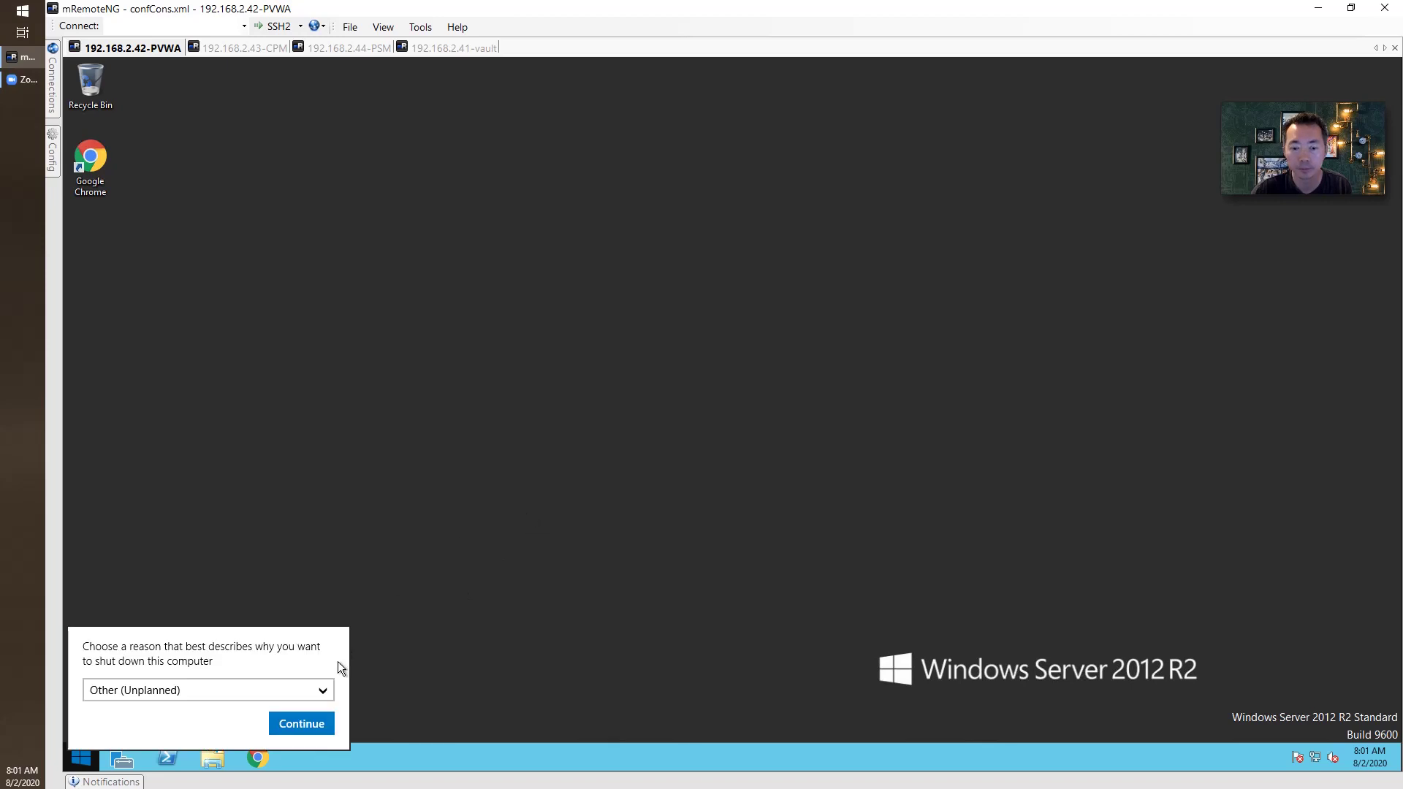
left_click(308, 723)
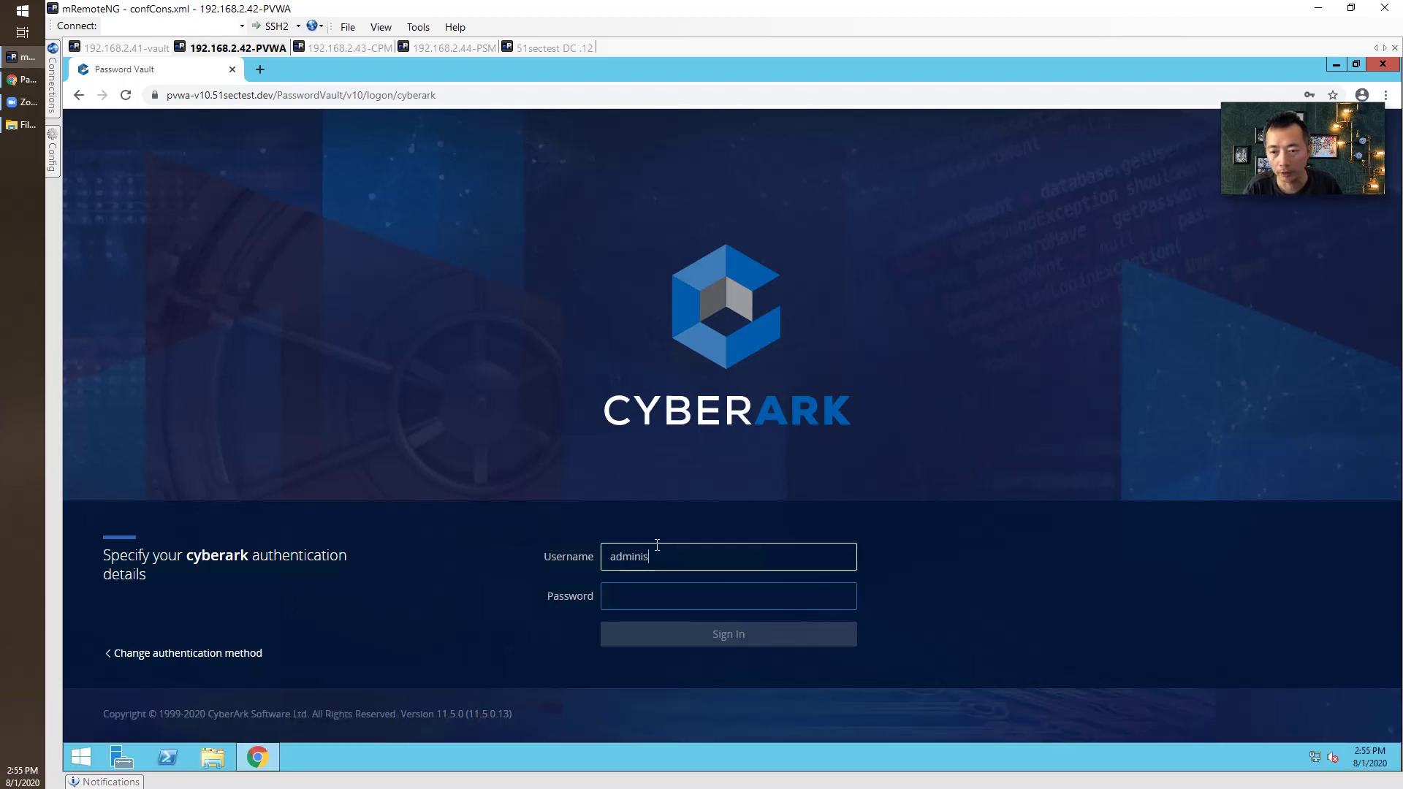
- Sign in to the upgraded PVWA as administrator using CyberArk authentication and the account password
key("Tab")
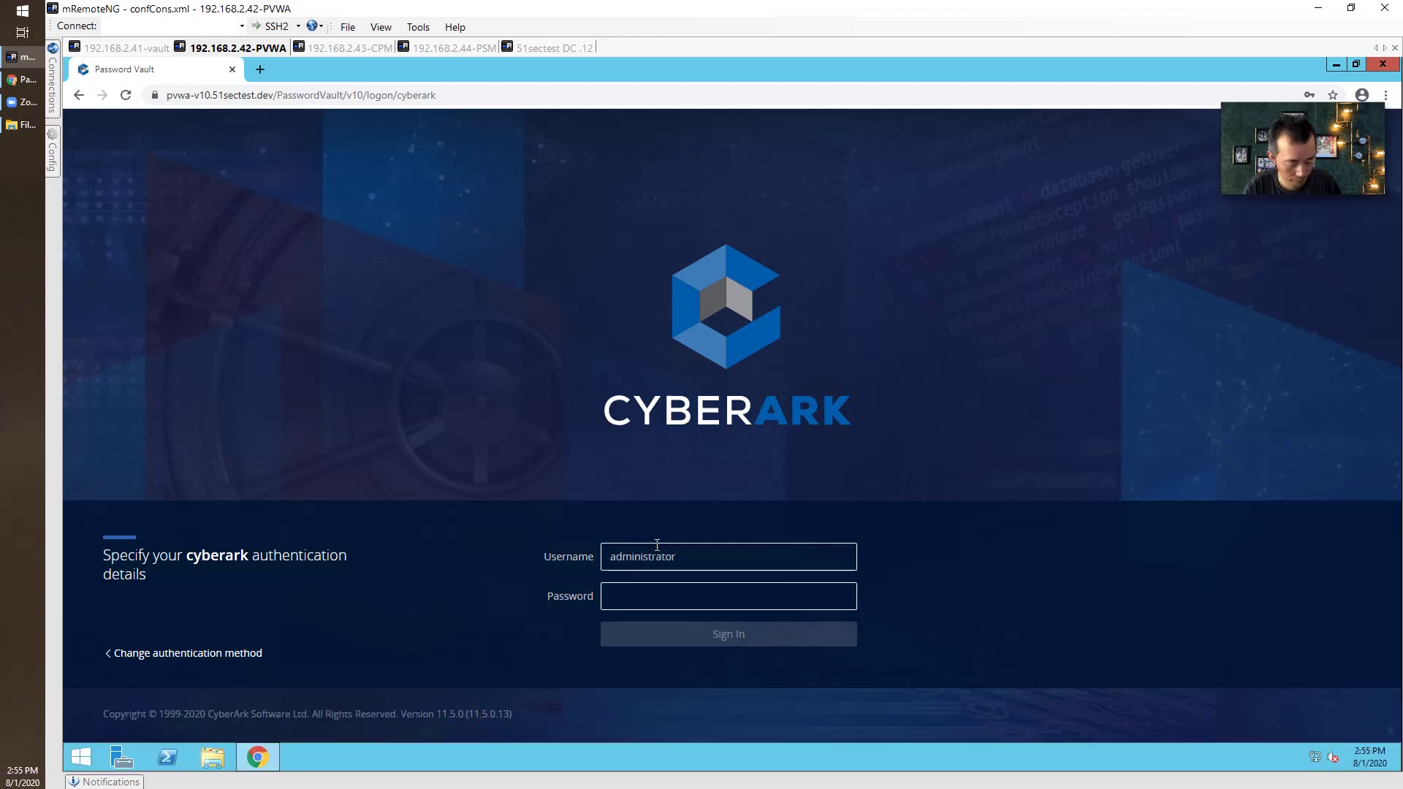
type("••")
key("Return")
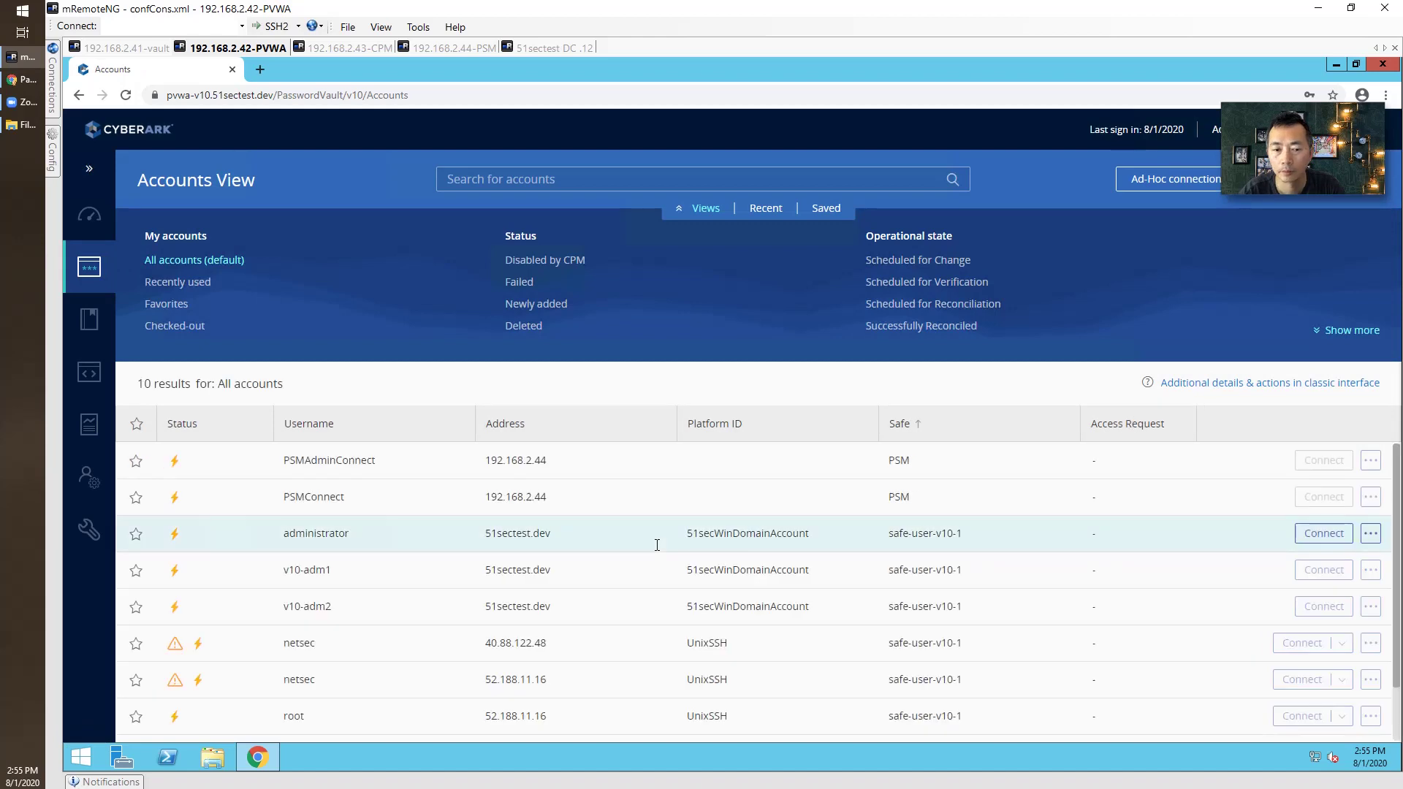
- Check the accounts list, then open Access Control (Safes) under Policies and select safe-user-v10-1
scroll(657, 545, "down", 1)
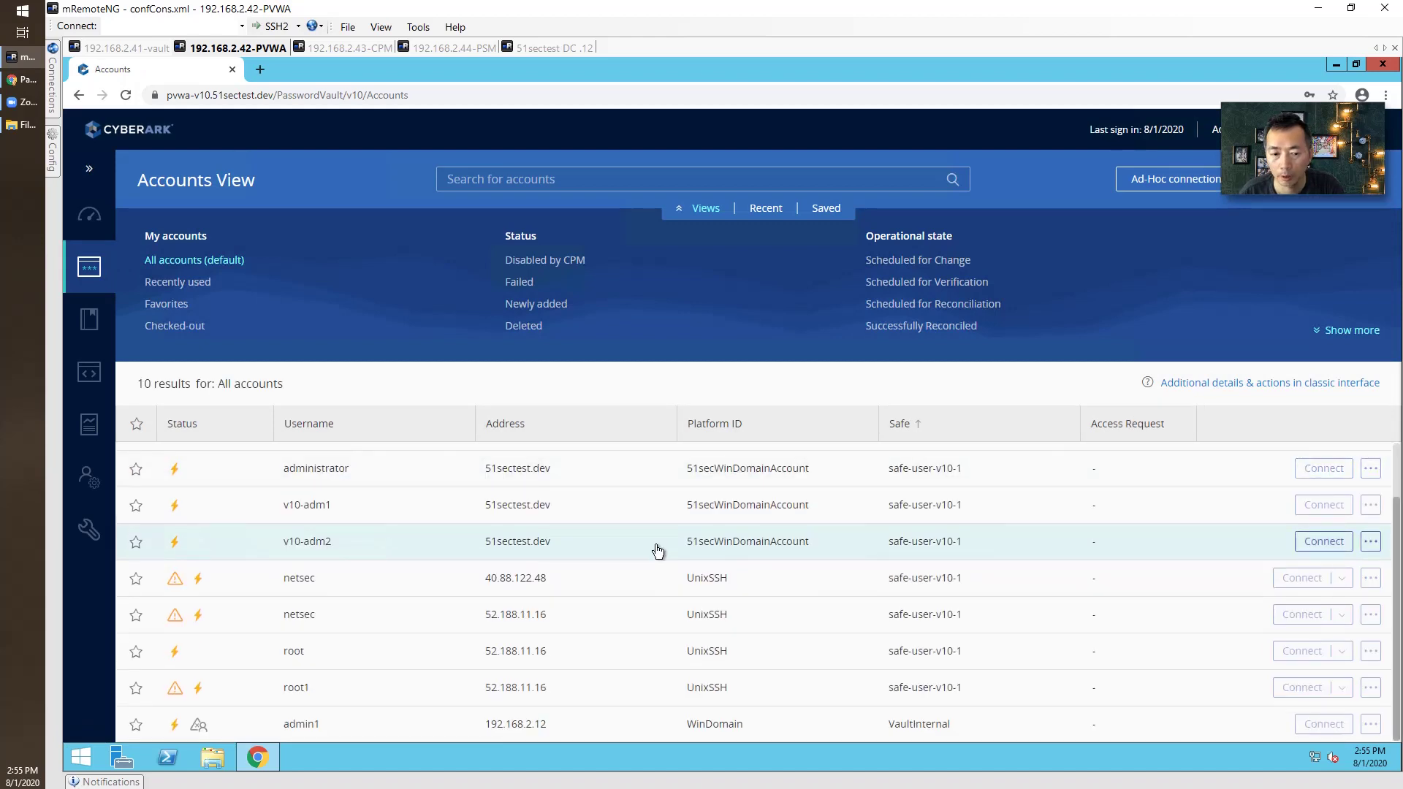
left_click(89, 320)
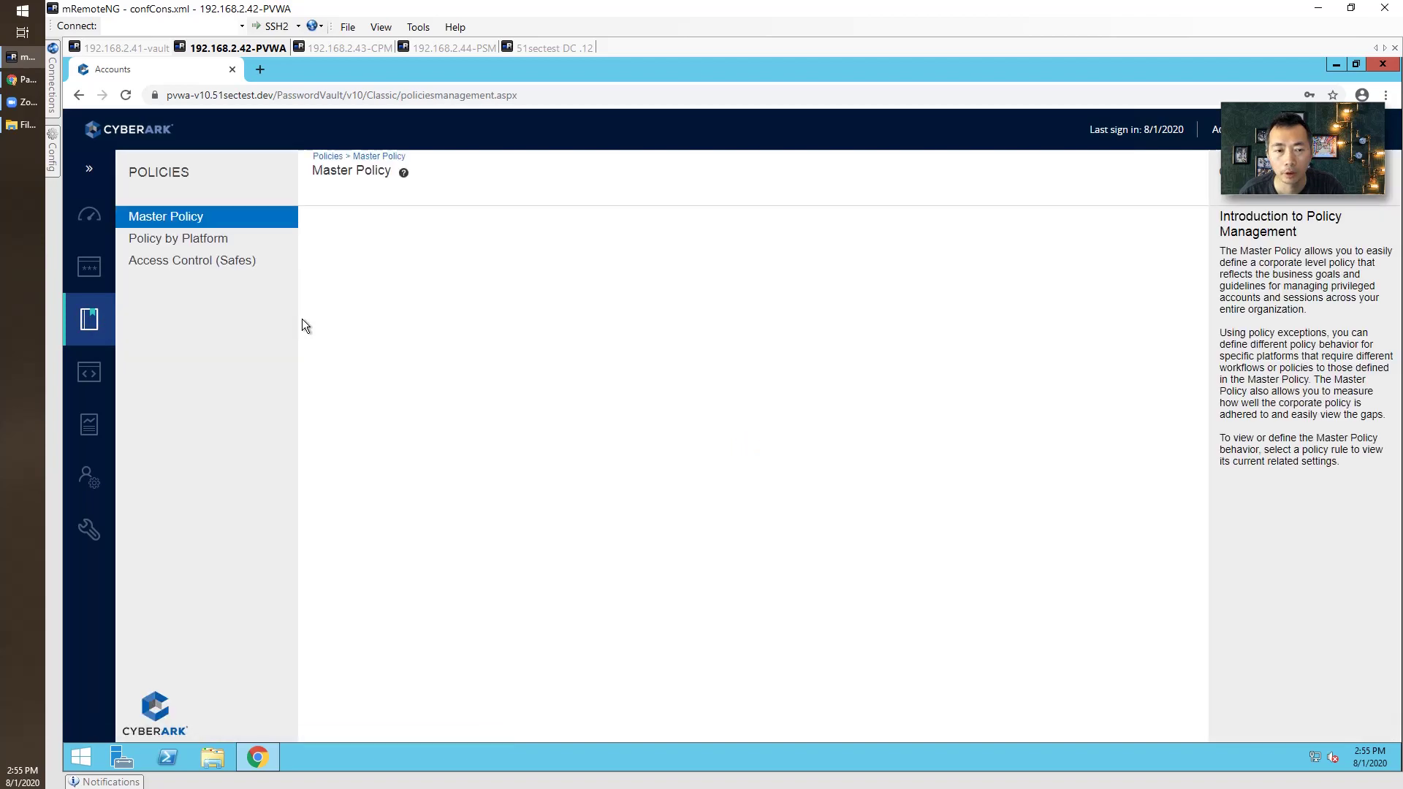
left_click(241, 271)
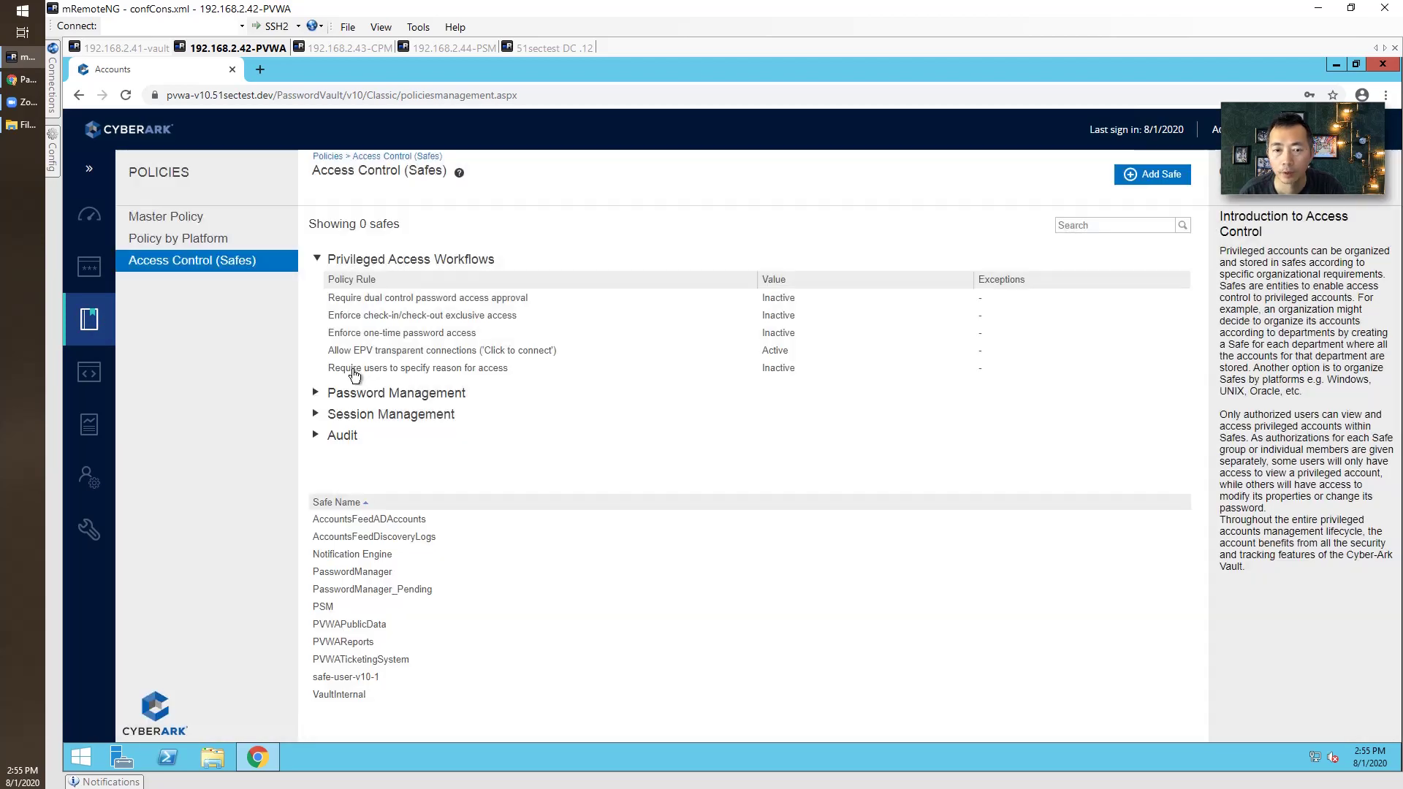
left_click(343, 425)
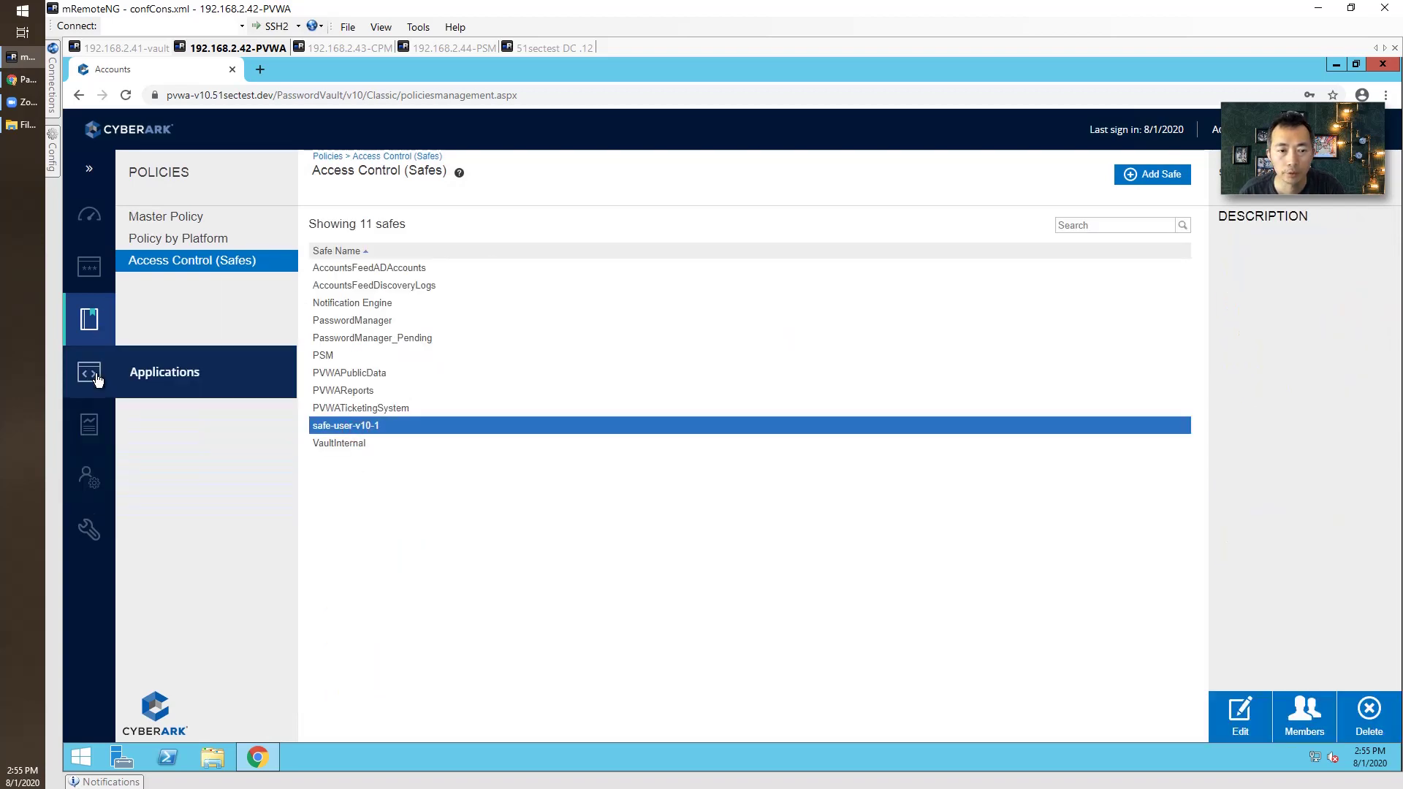
- Return to Accounts View, look over the Administration options, and open System Health to check the component status
left_click(89, 268)
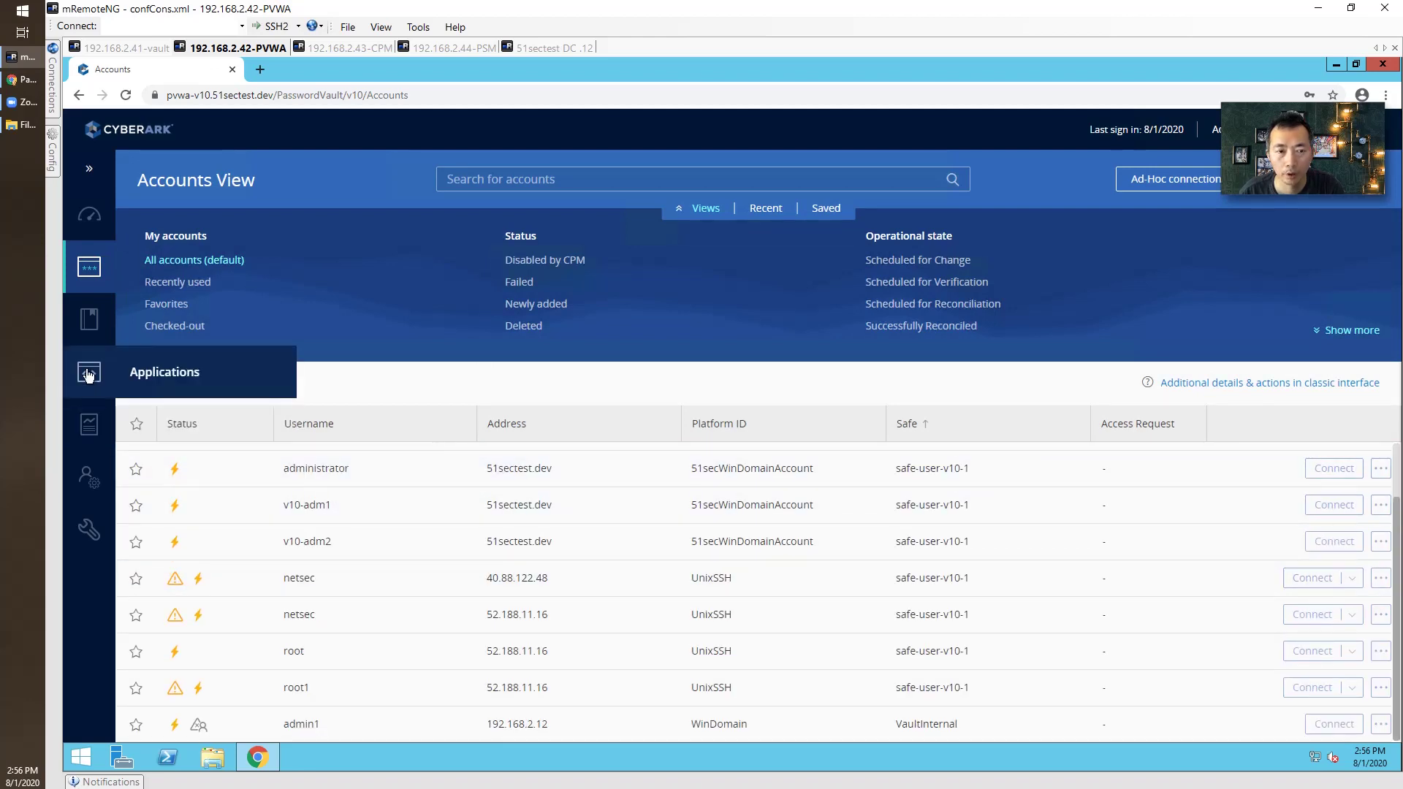
mouse_move(91, 475)
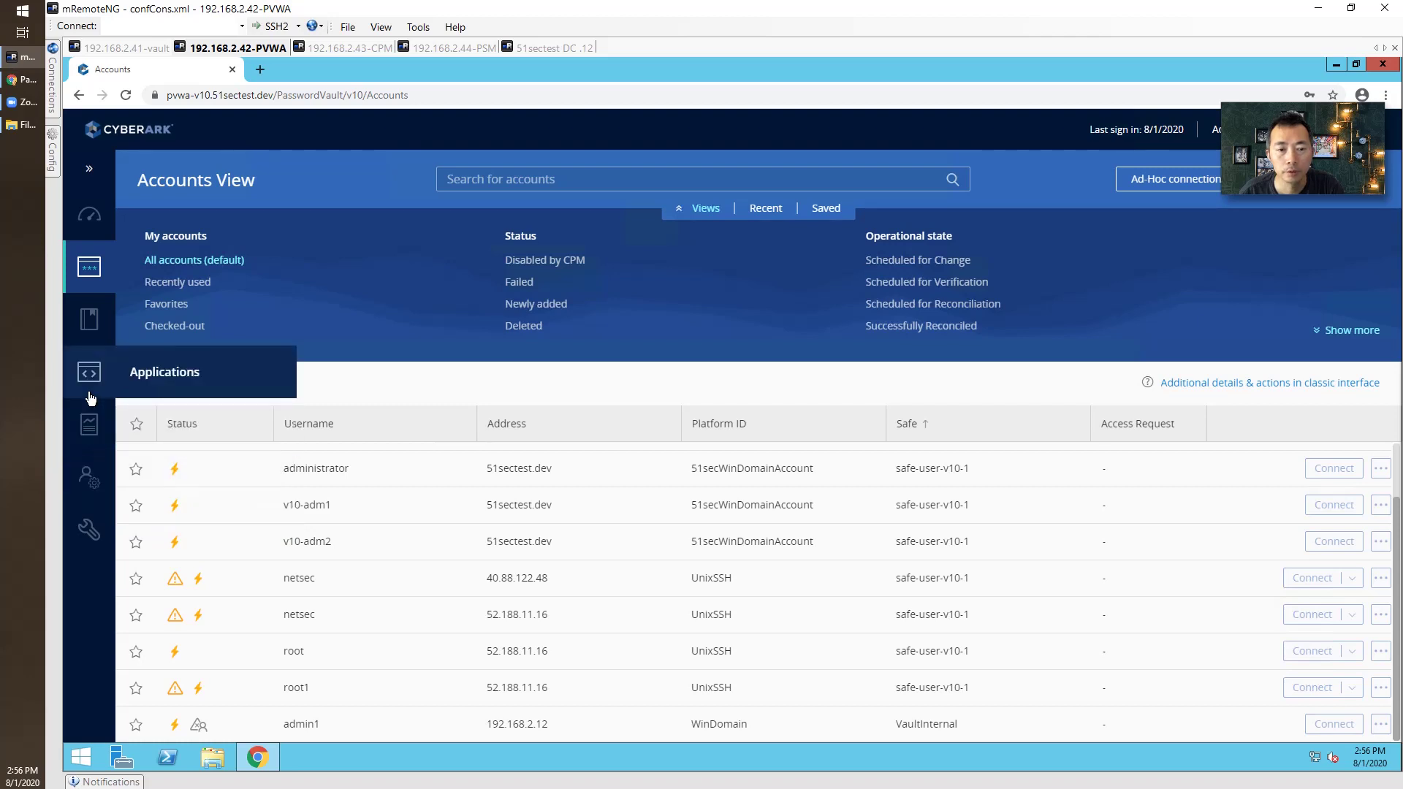
mouse_move(86, 530)
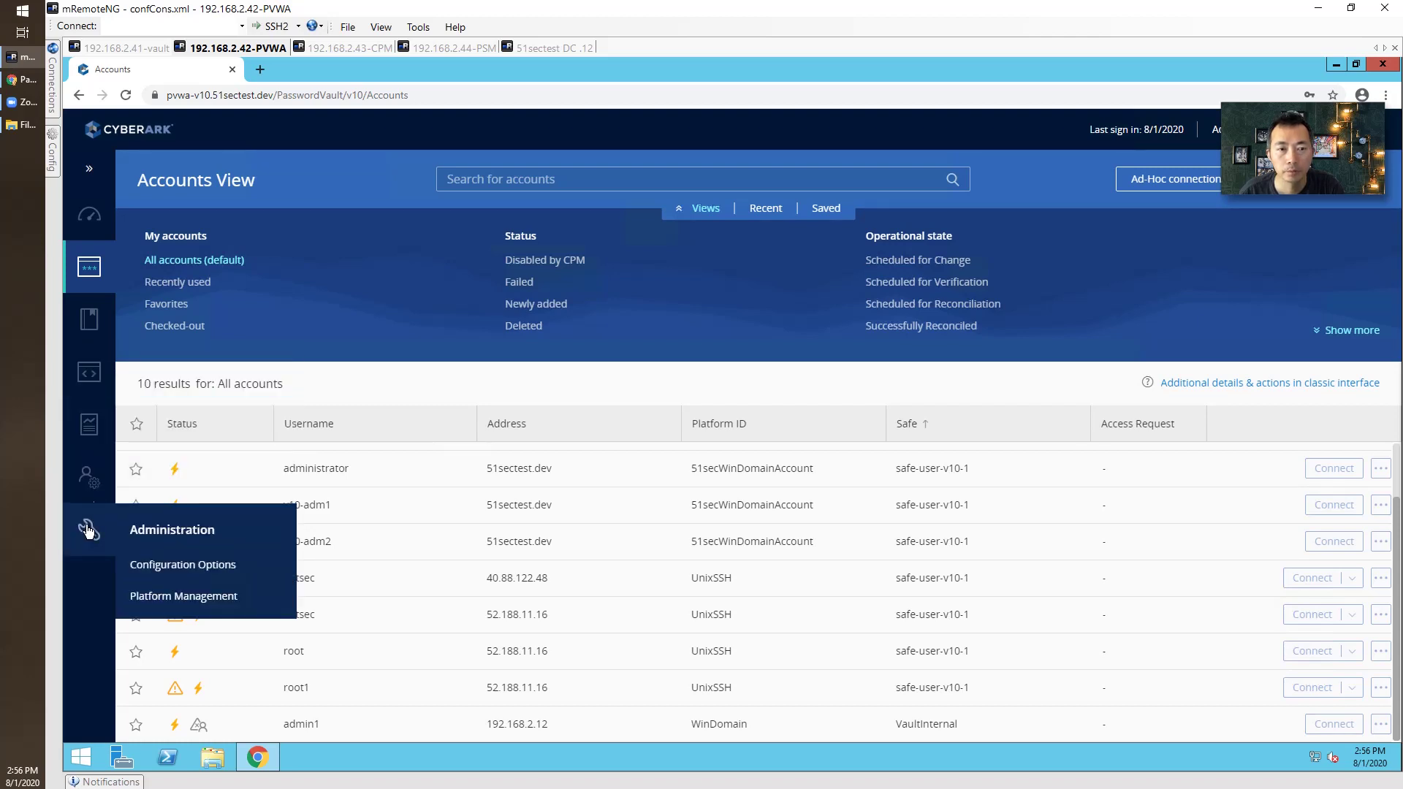
left_click(89, 214)
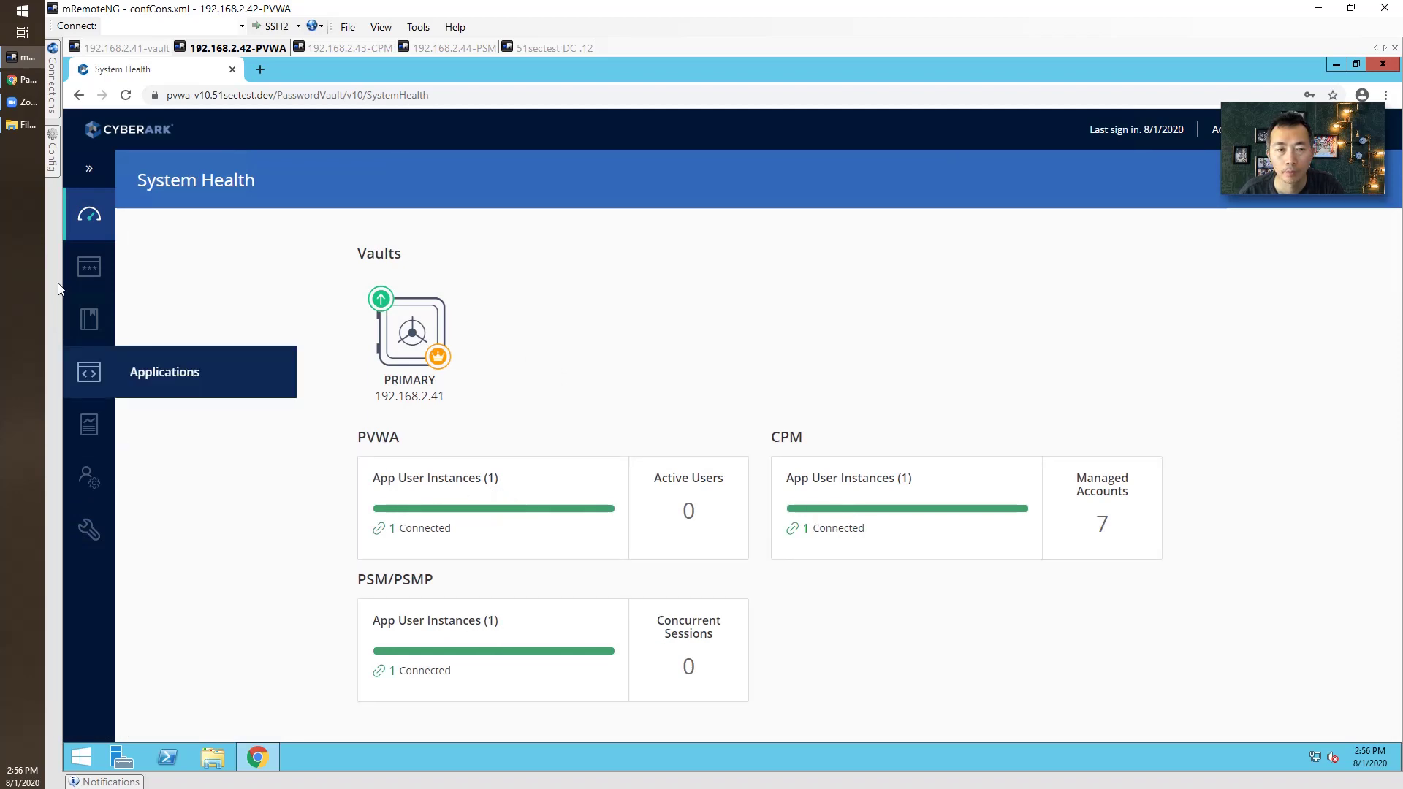
- Return to Accounts View, try a PSM-SSH connection with the root account at 52.188.11.16, and close the session window
left_click(89, 267)
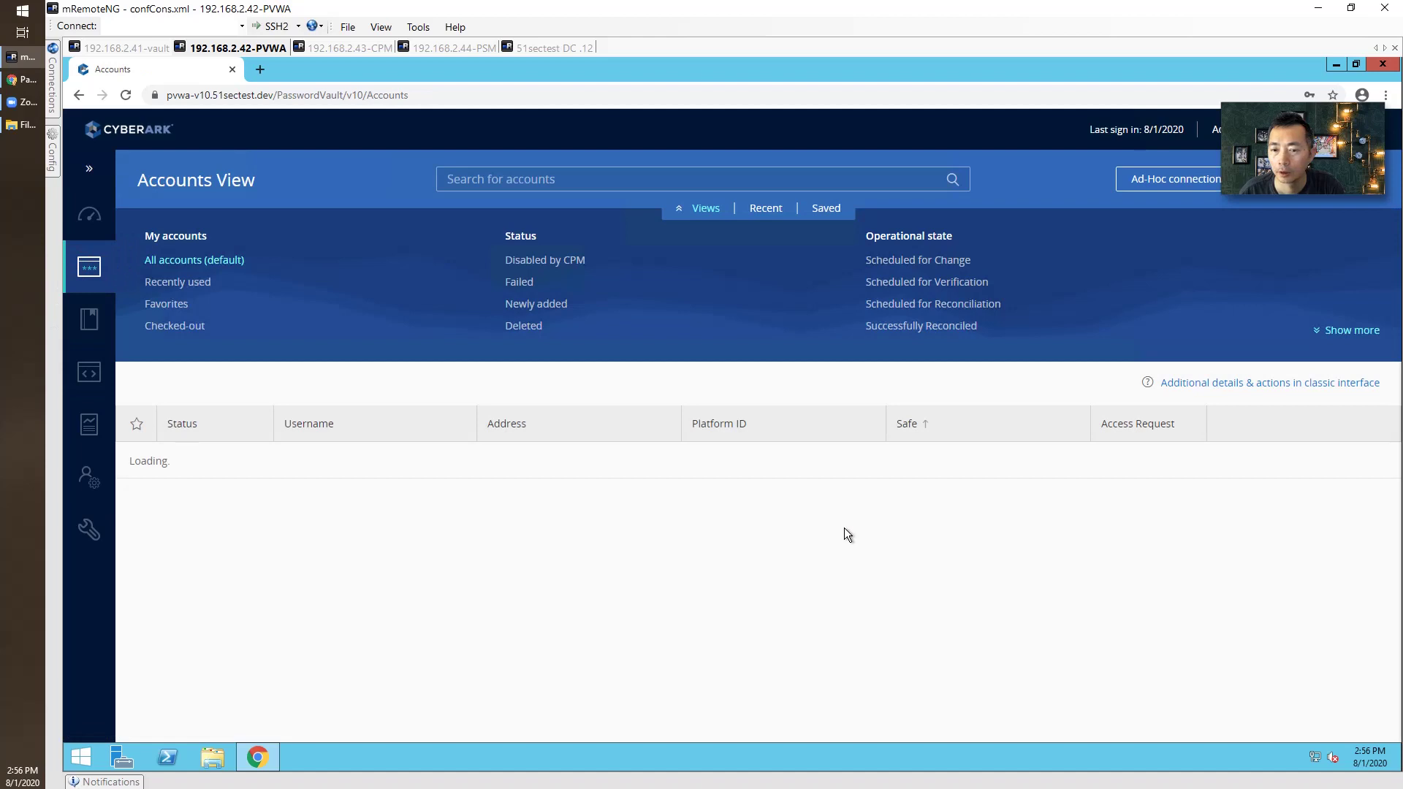
scroll(556, 641, "down", 1)
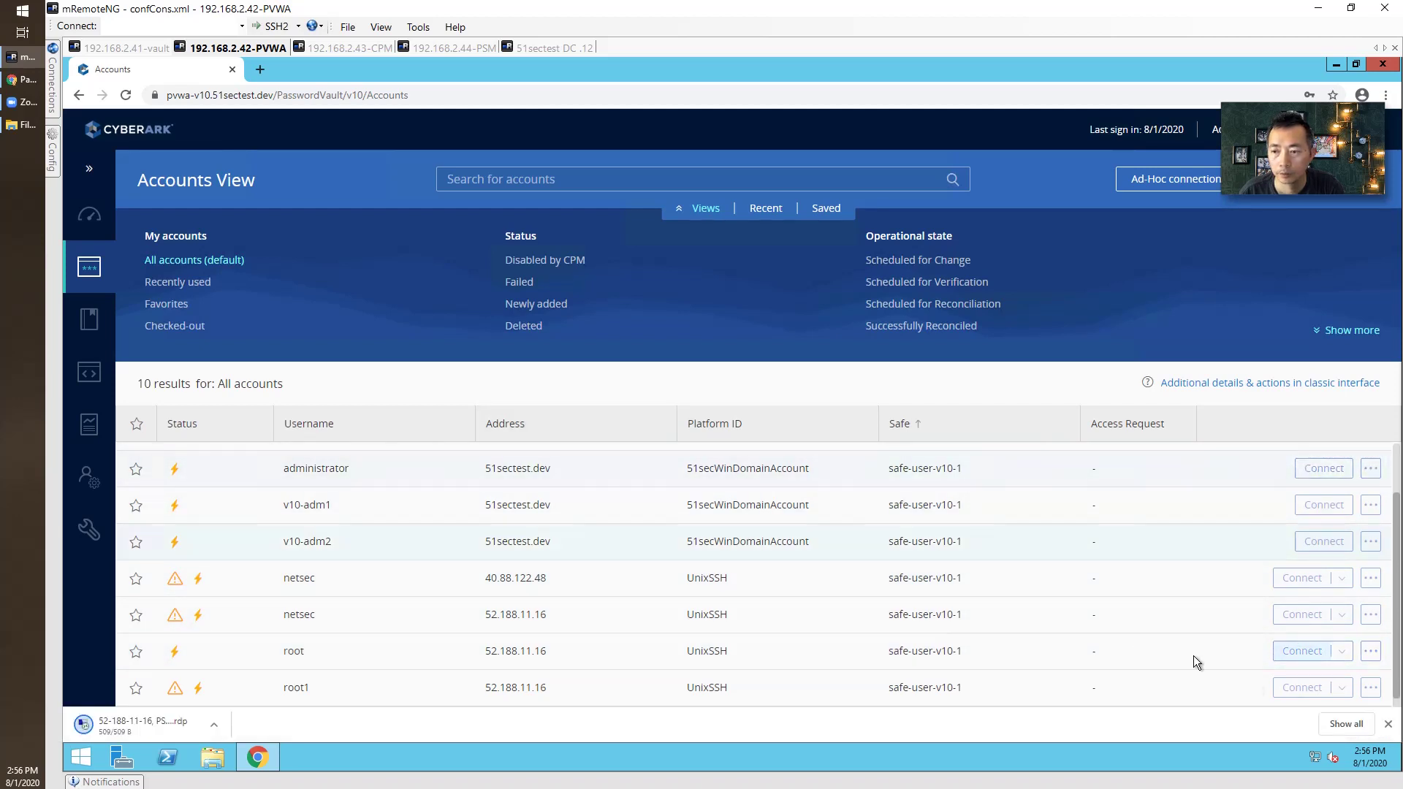
left_click(139, 725)
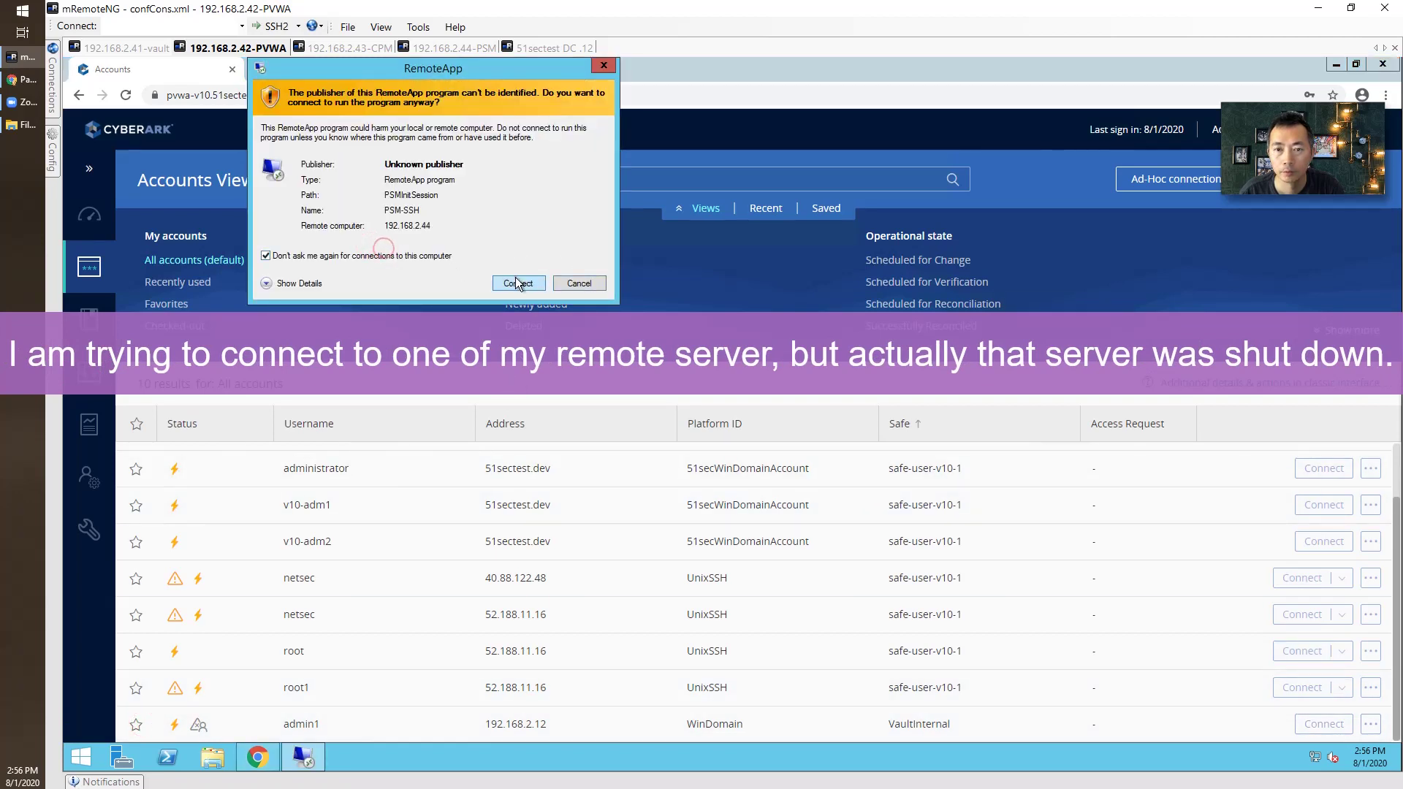
left_click(518, 283)
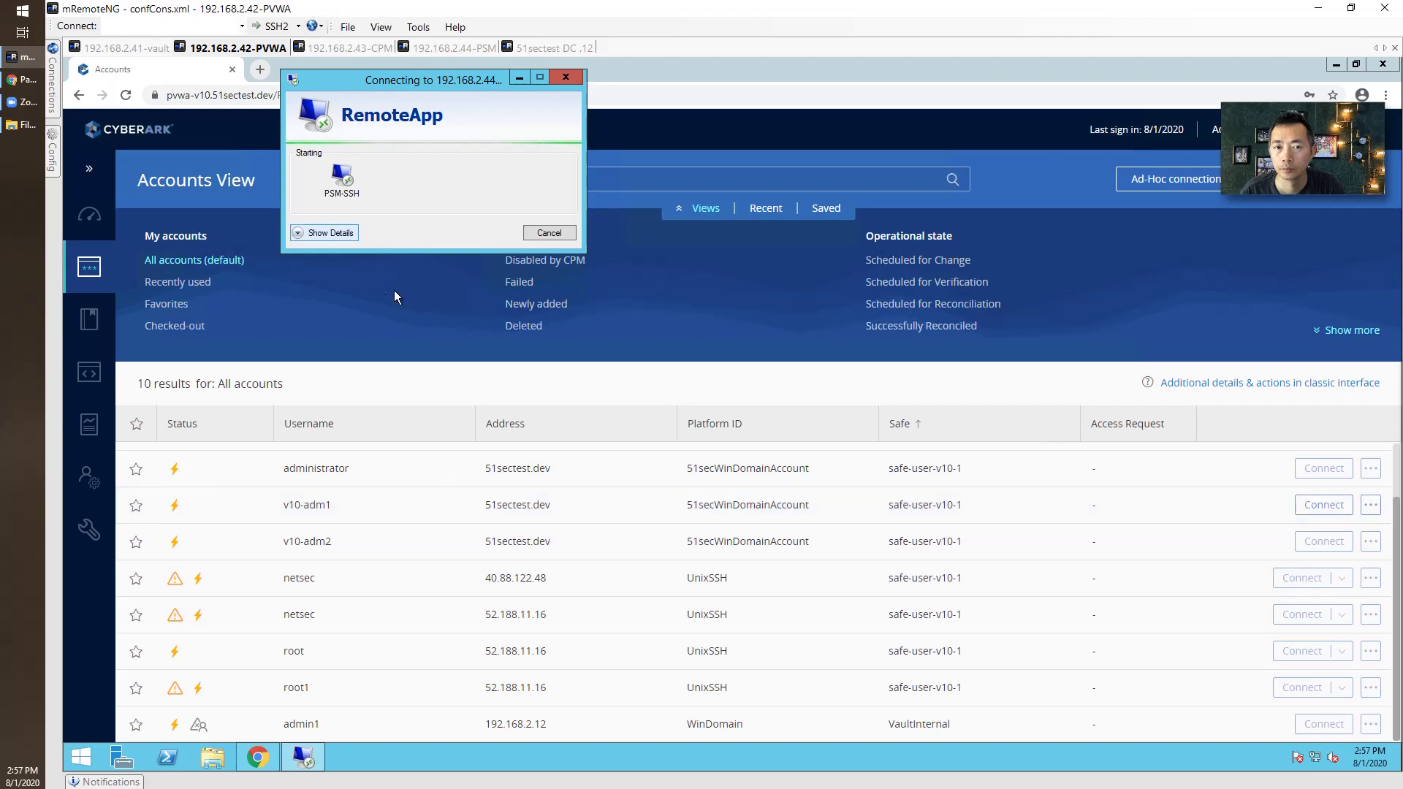
left_click(340, 234)
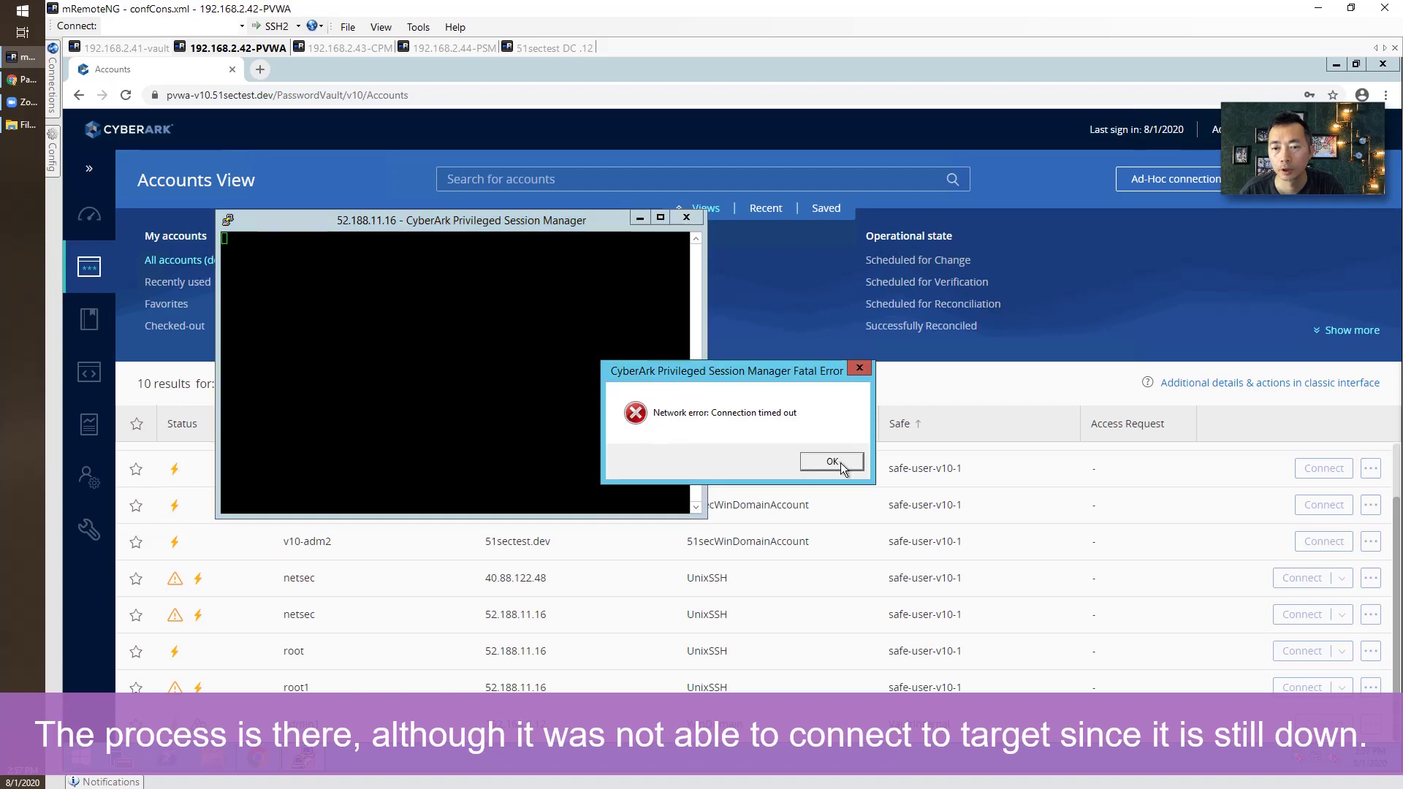
left_click(840, 463)
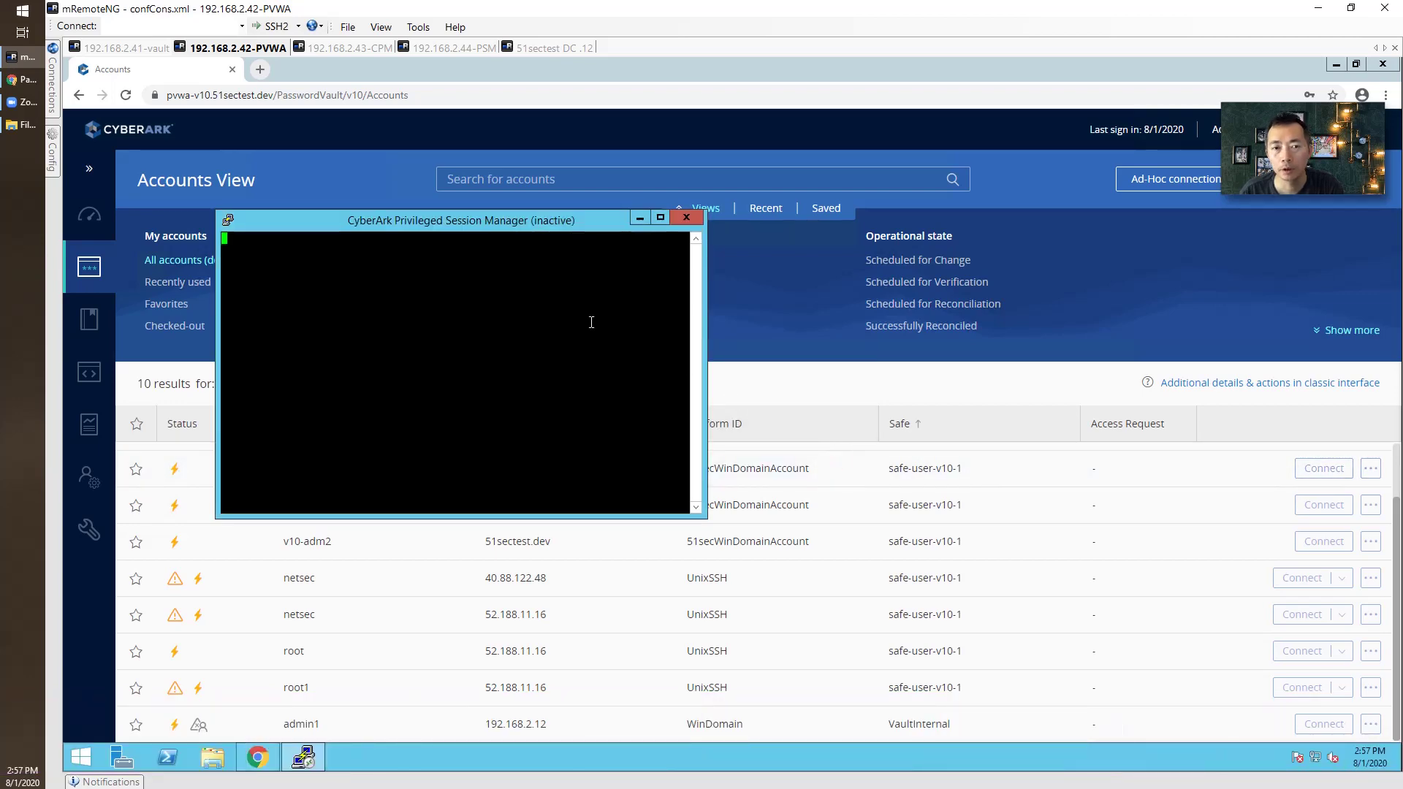
left_click(686, 218)
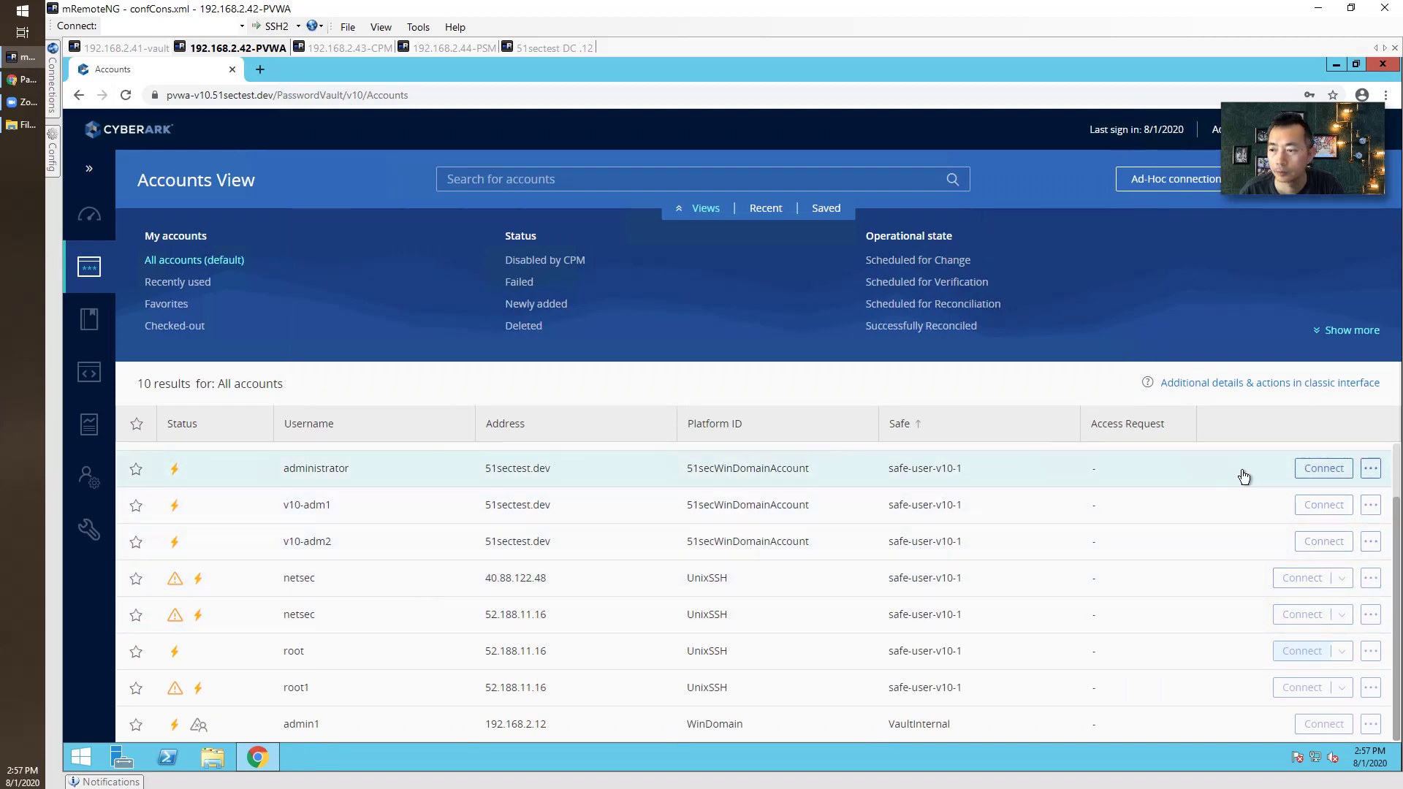
- Connect with the administrator account to remote machine 192.168.2.12, check the remote desktop, and end the session
left_click(1322, 467)
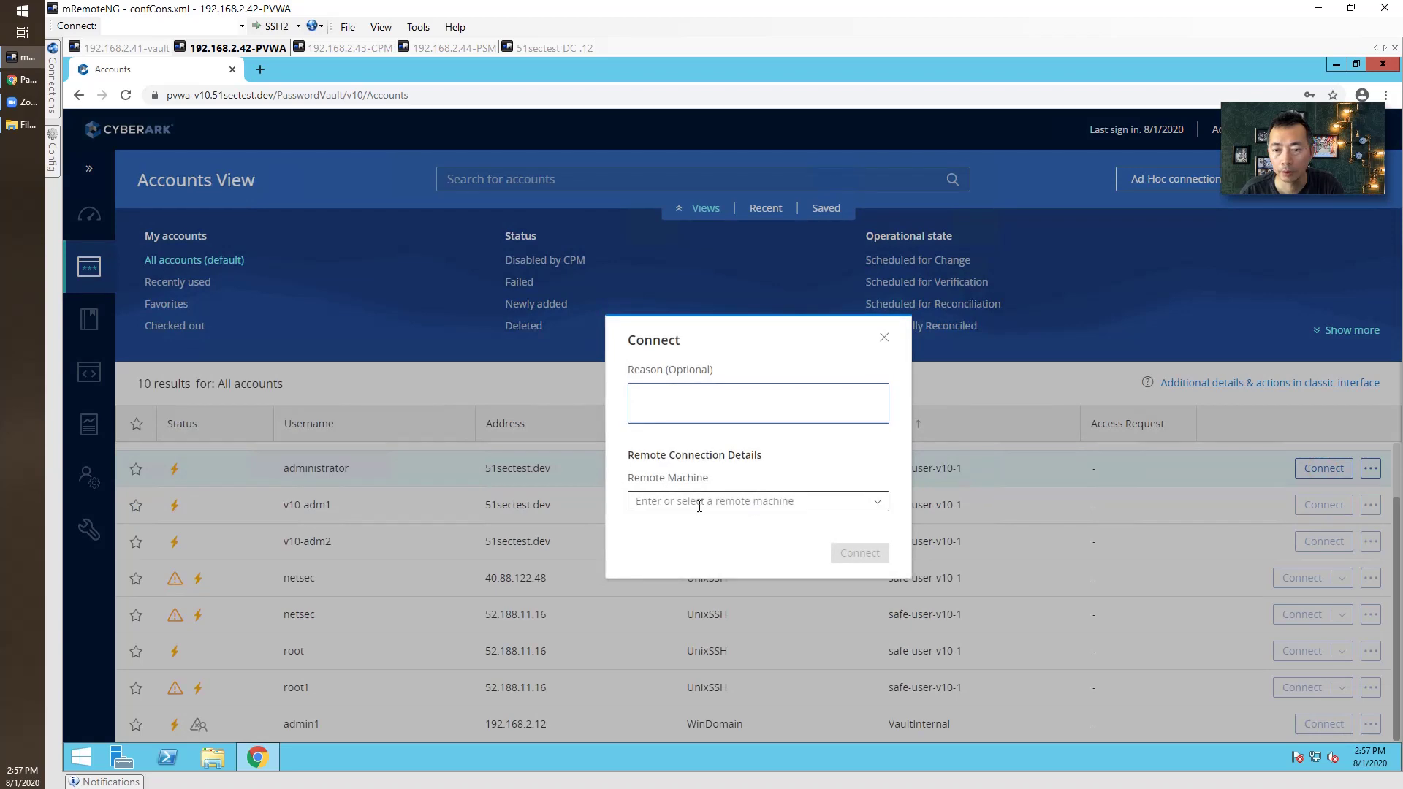
left_click(699, 503)
type("192.168.2.12")
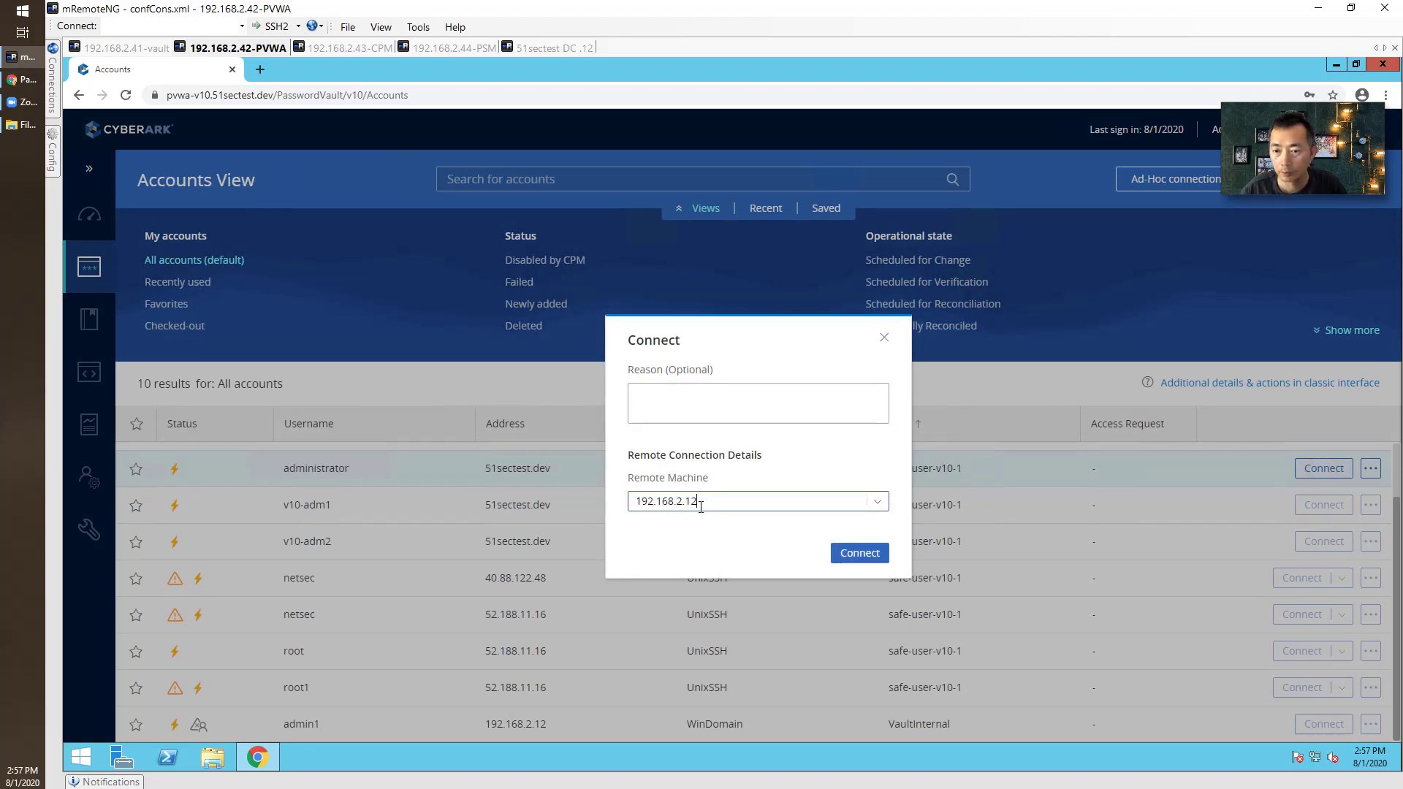
left_click(859, 553)
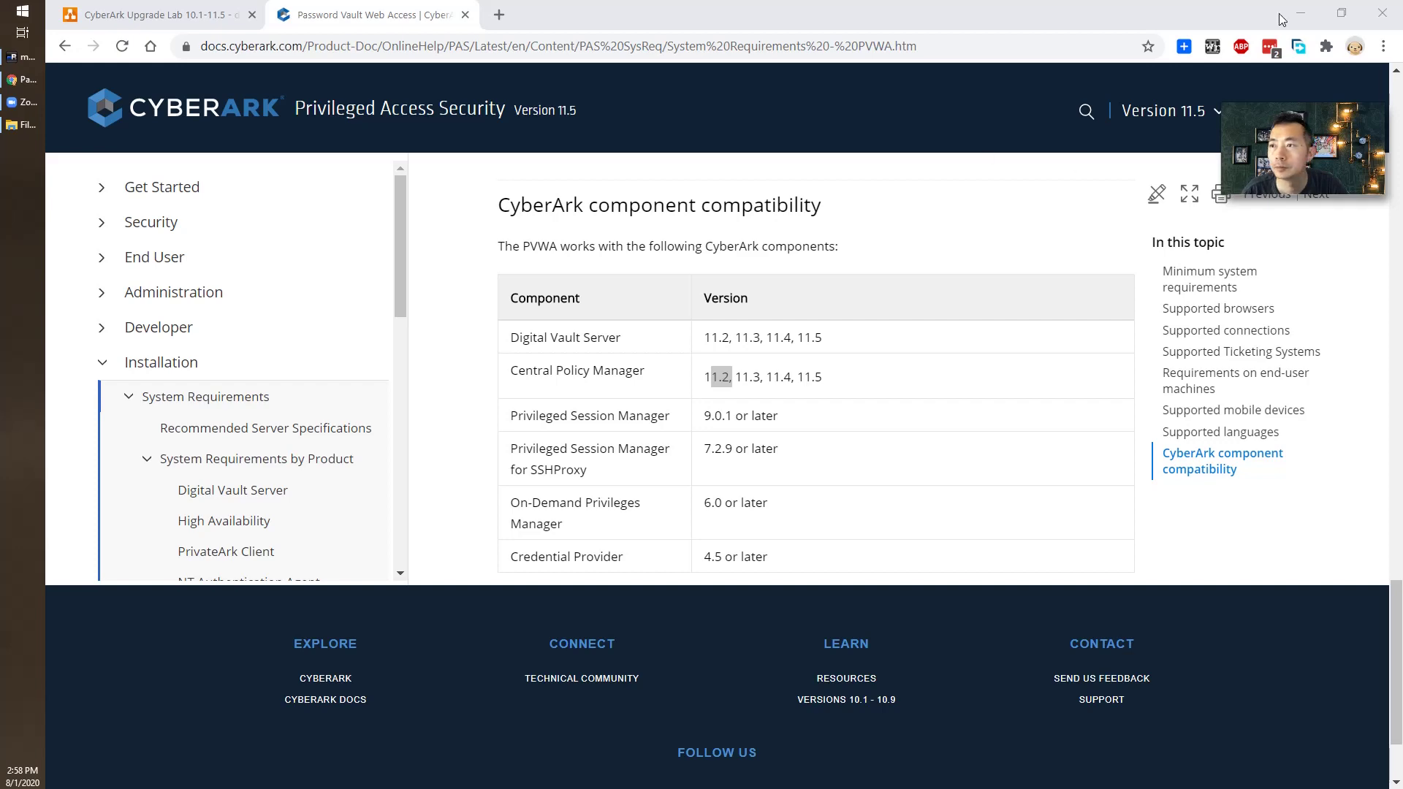
left_click(1300, 13)
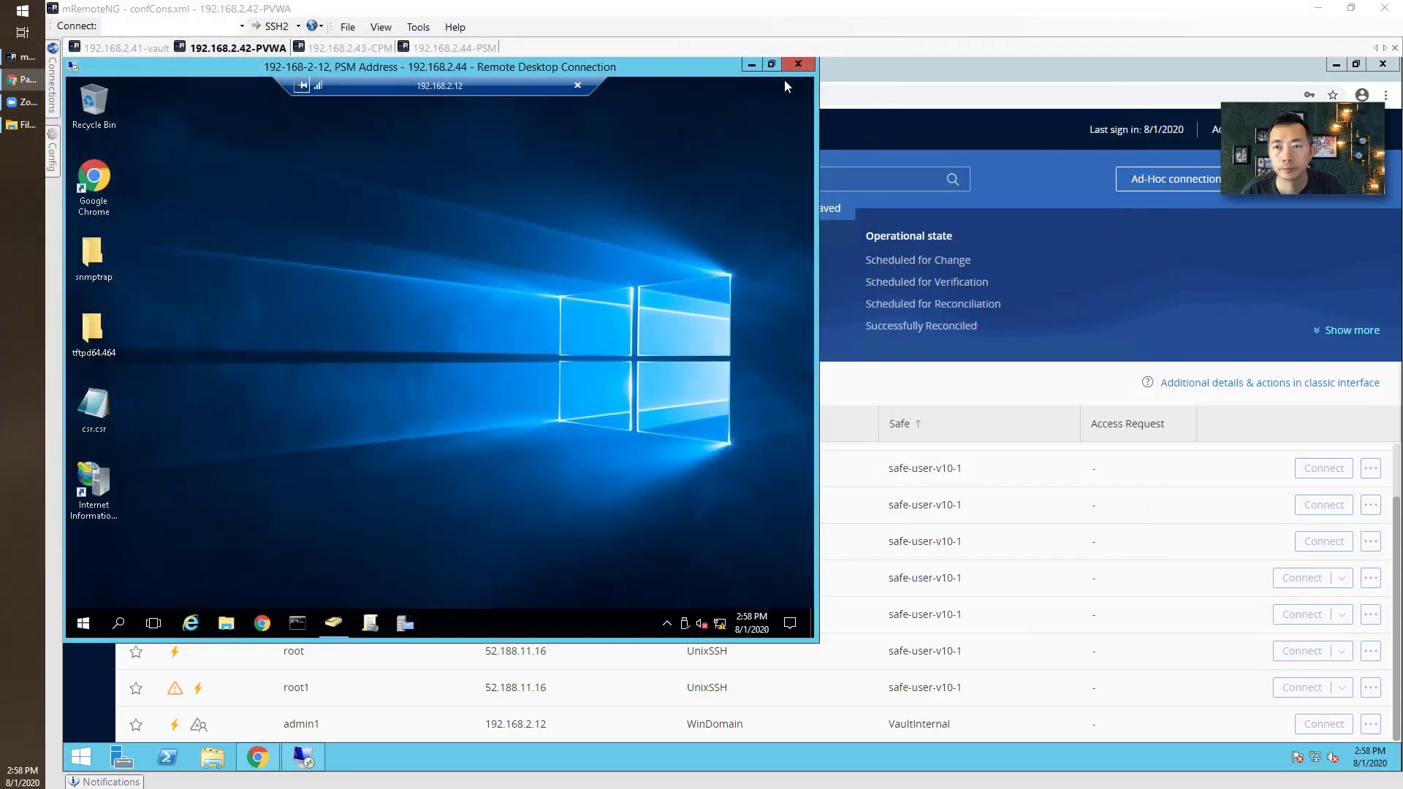
left_click(797, 64)
left_click(487, 371)
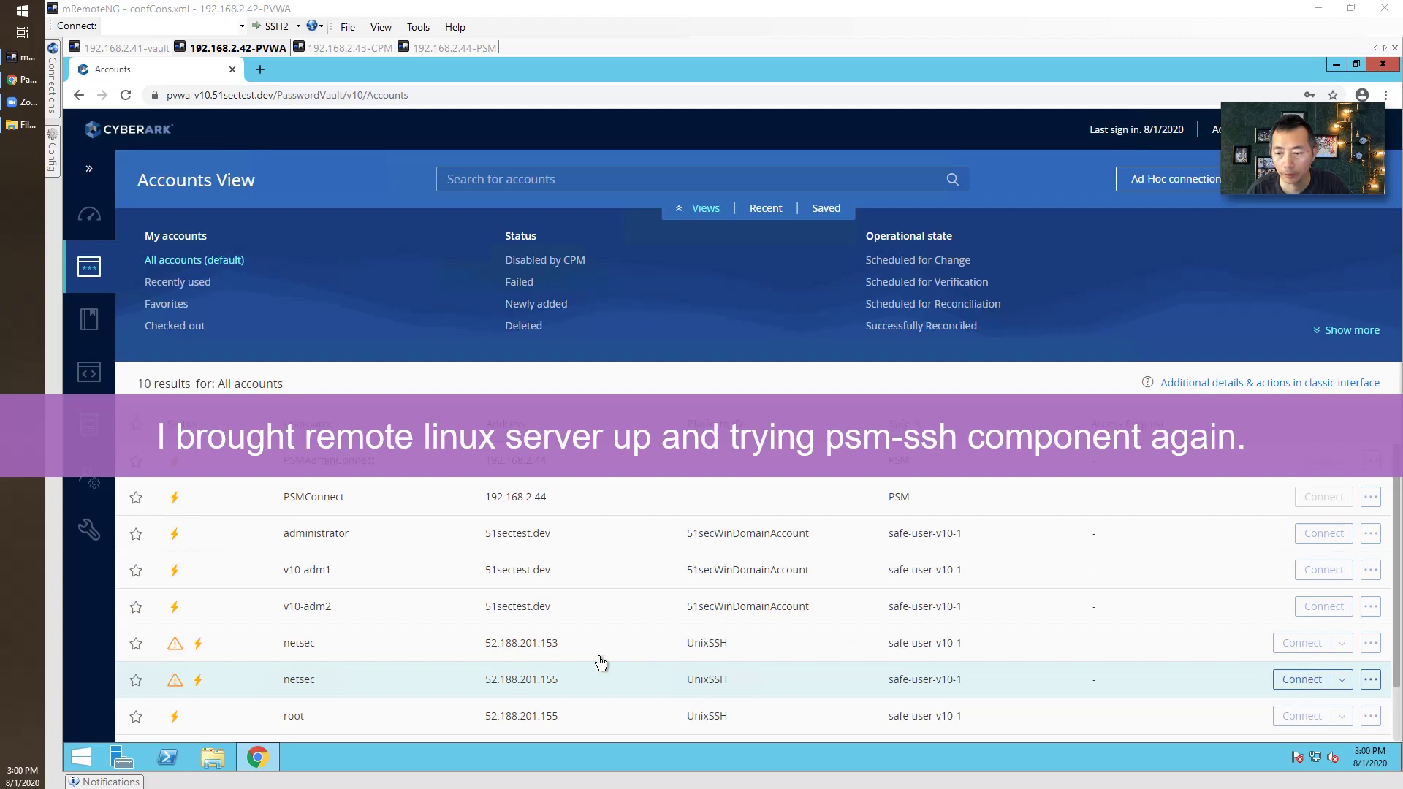
- Test a PSM-SSH connection with the netsec account at 52.188.201.153 and close the terminal session
left_click(1395, 719)
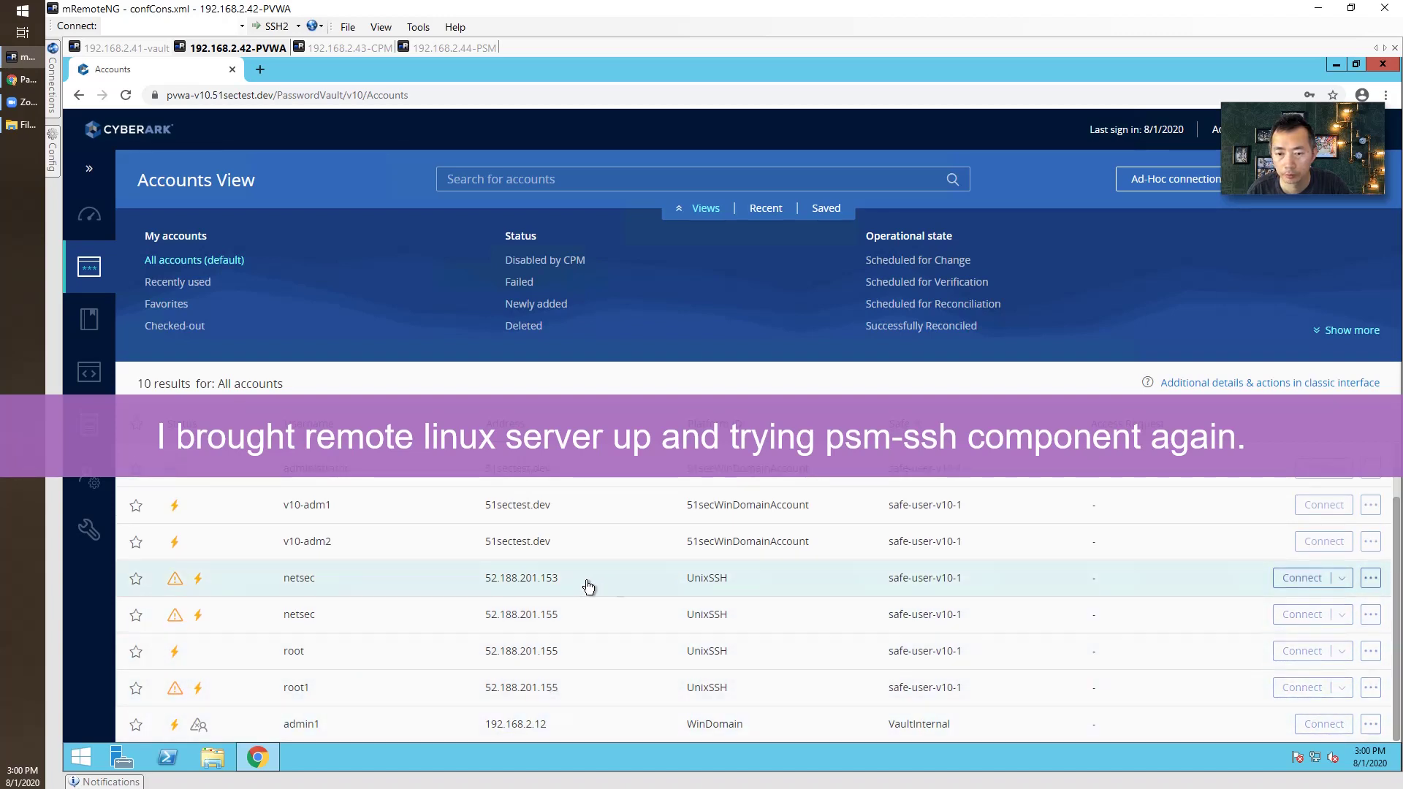
left_click(1298, 587)
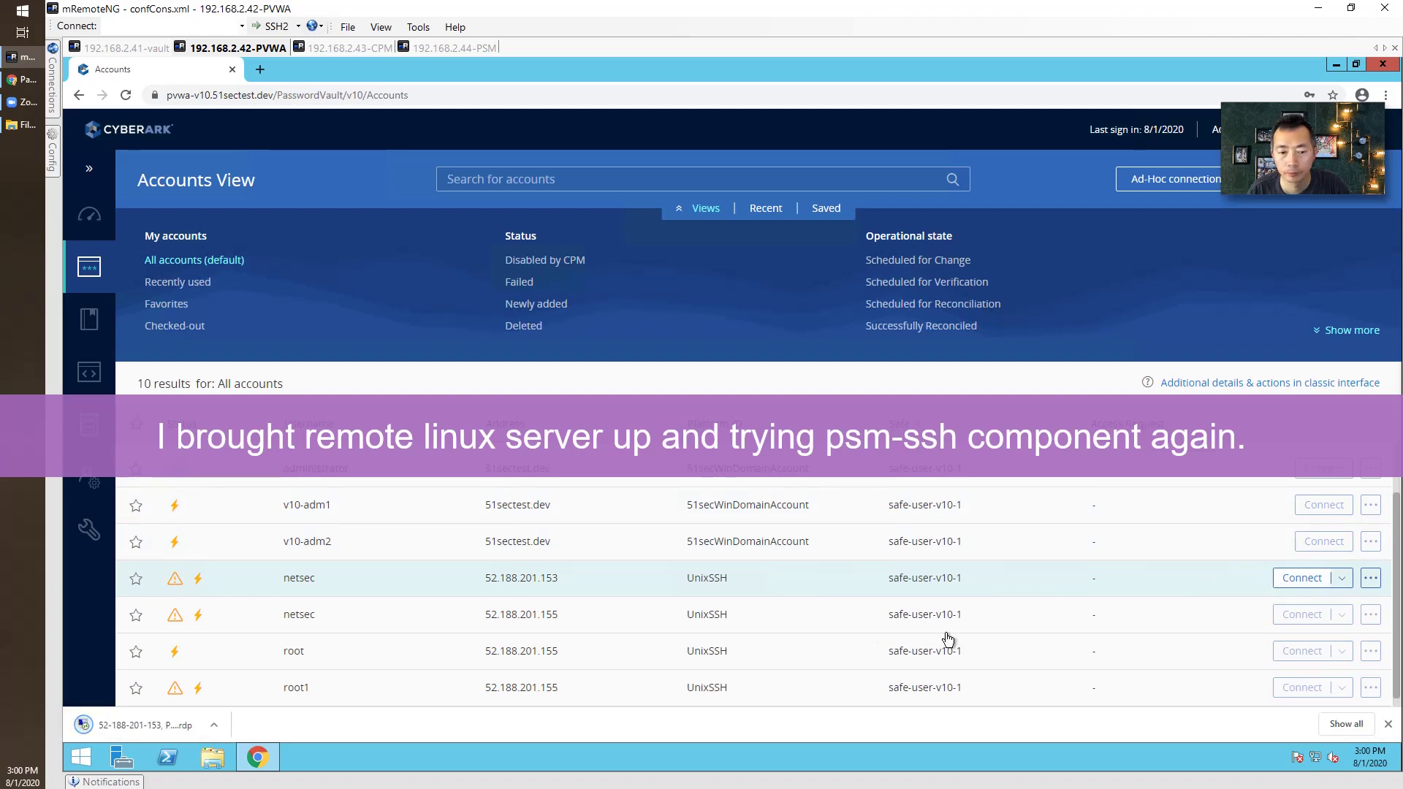
left_click(179, 725)
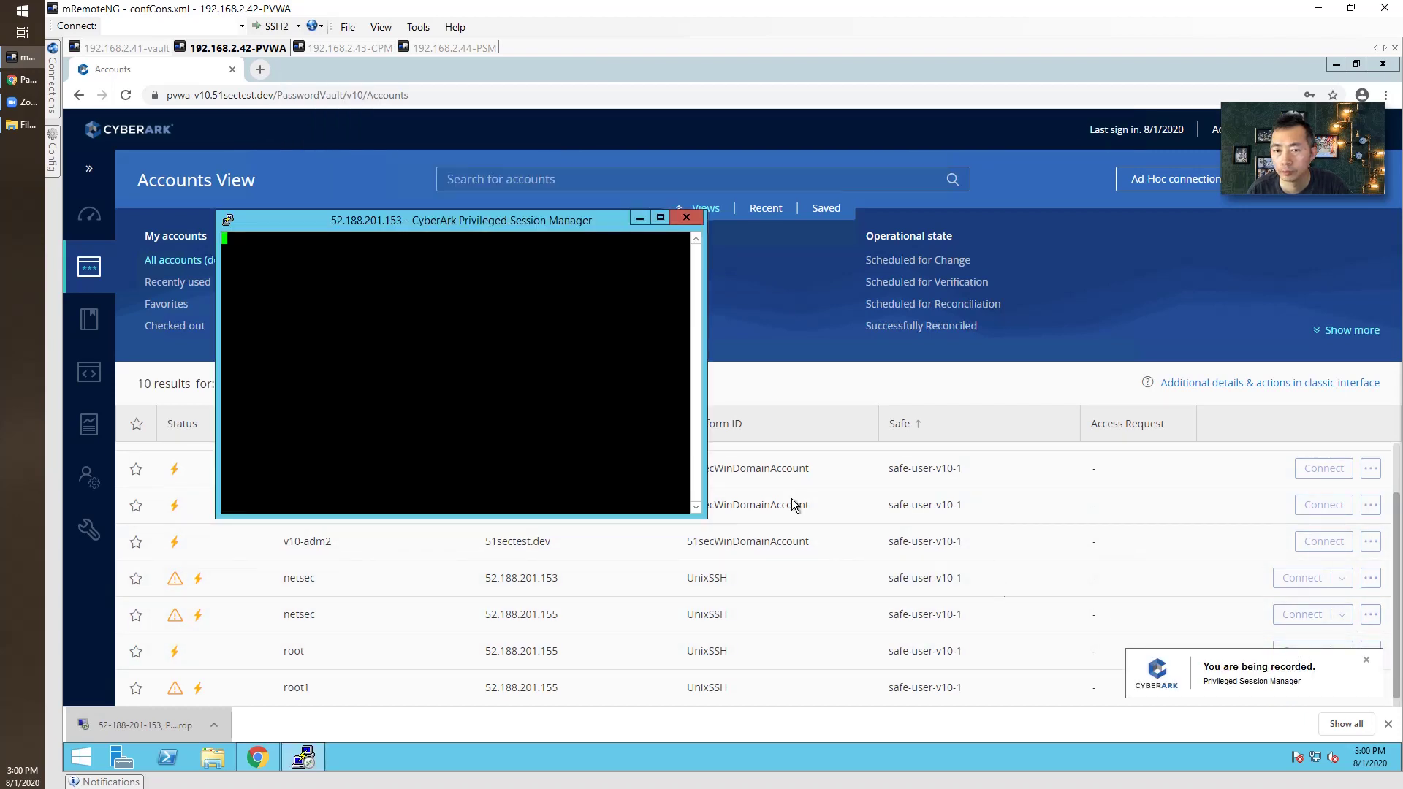
left_click(727, 507)
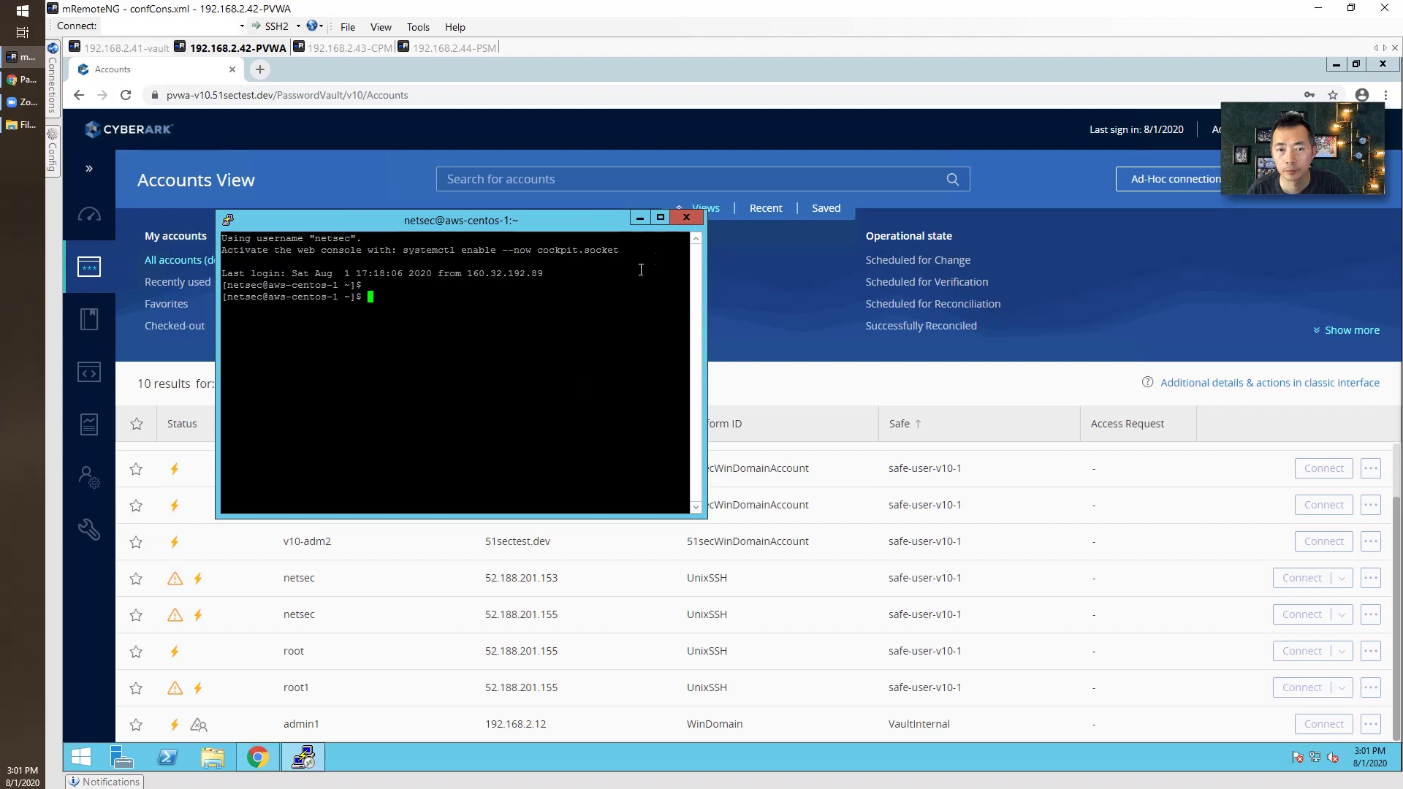
left_click(688, 217)
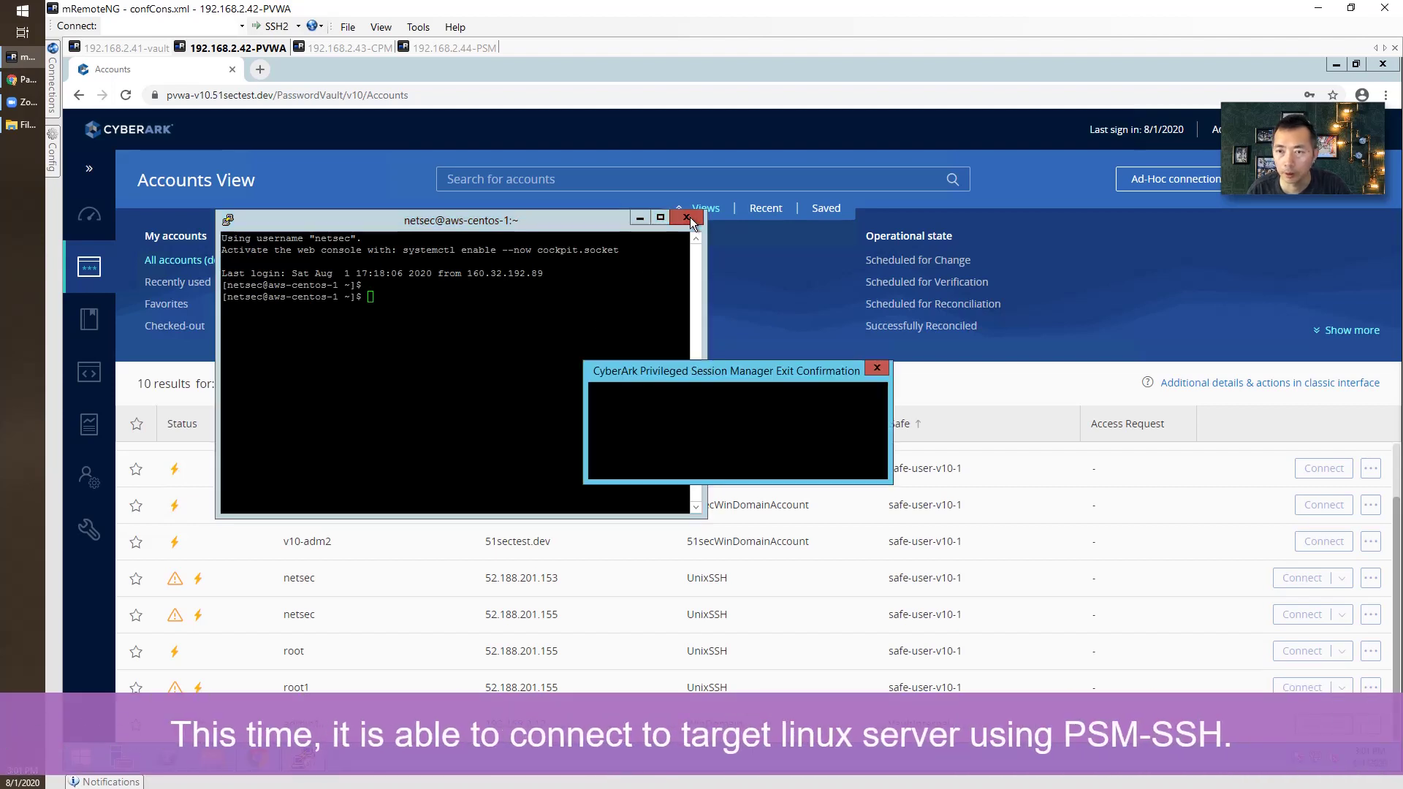
left_click(790, 461)
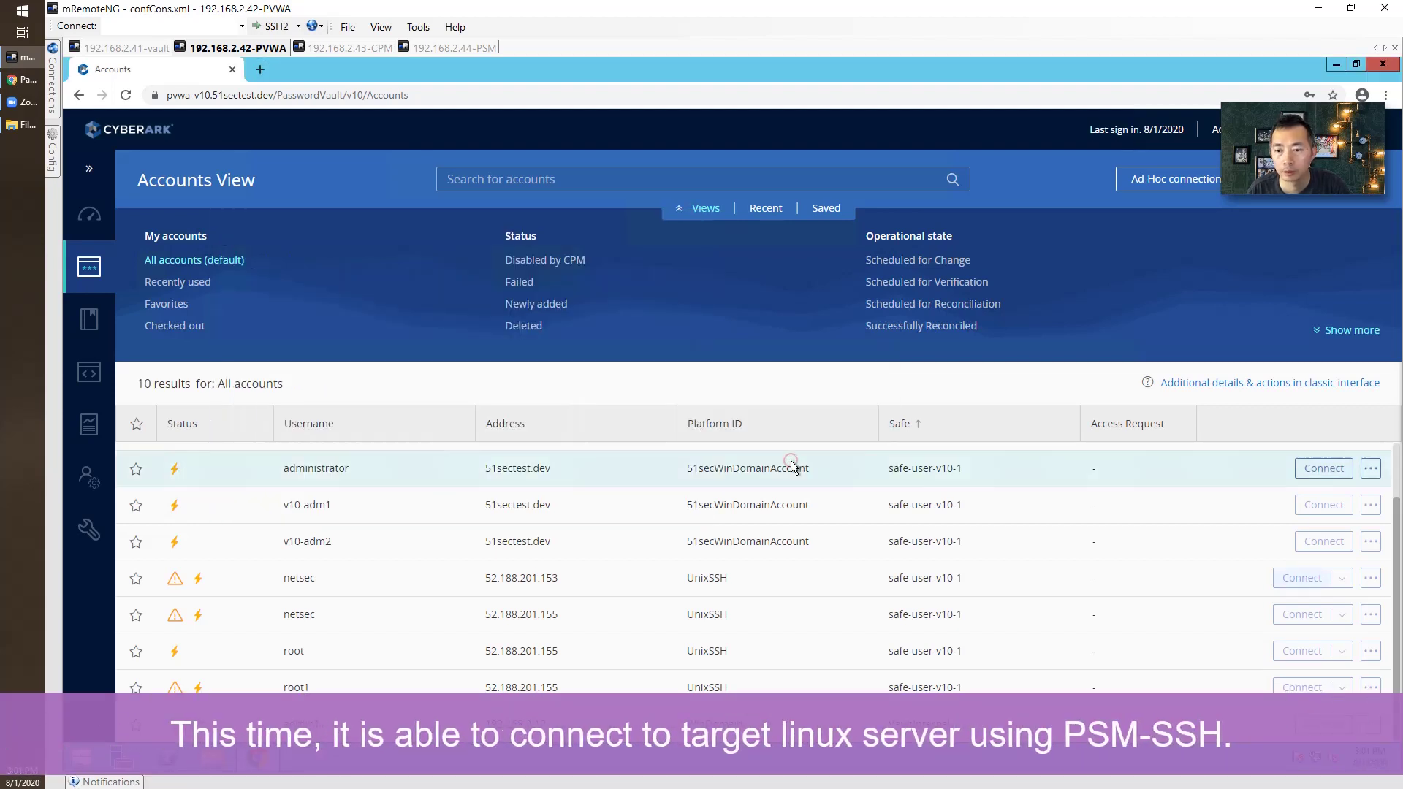
- Test a WinSCP connection with the netsec account at 52.188.201.155, accepting the unknown host key, and close the session
left_click(1342, 616)
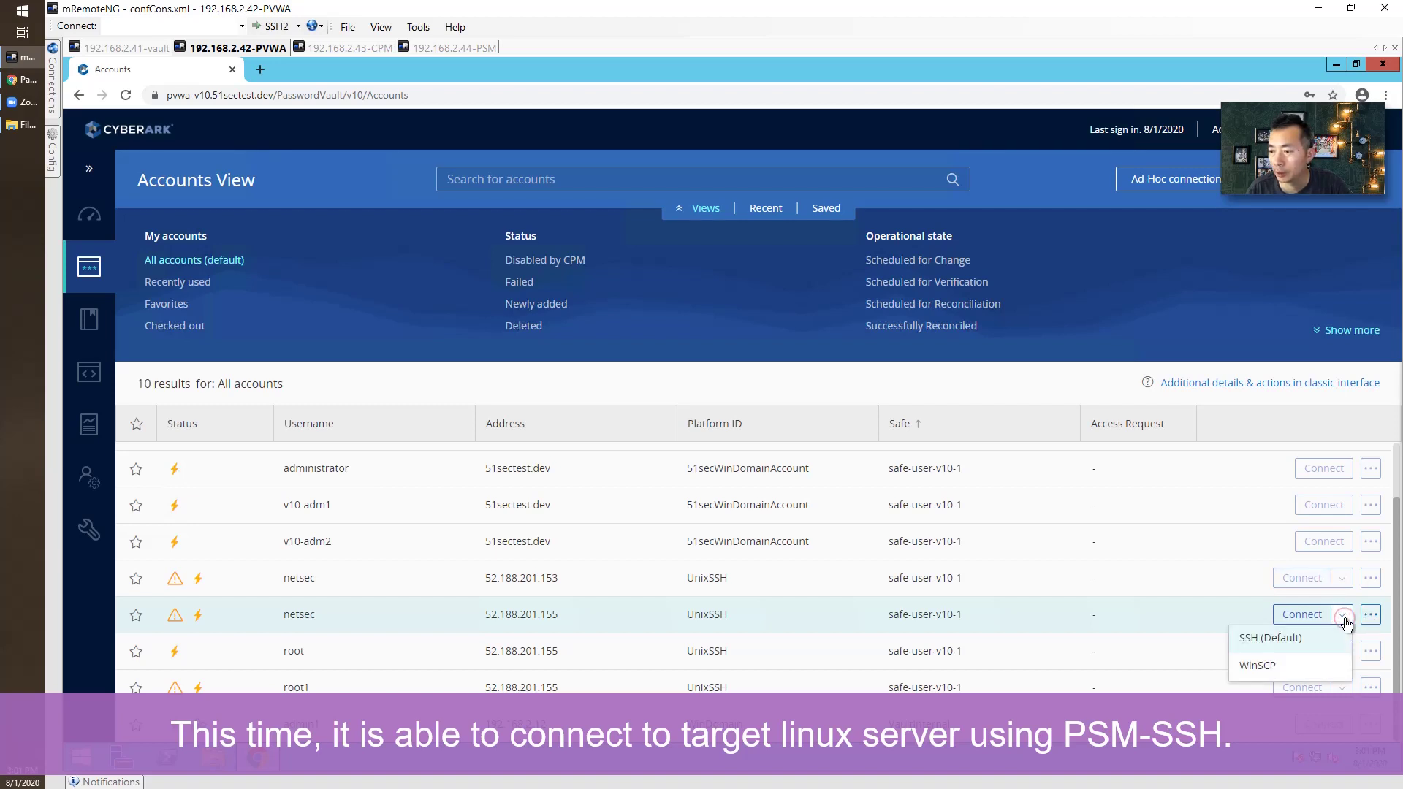
left_click(1258, 666)
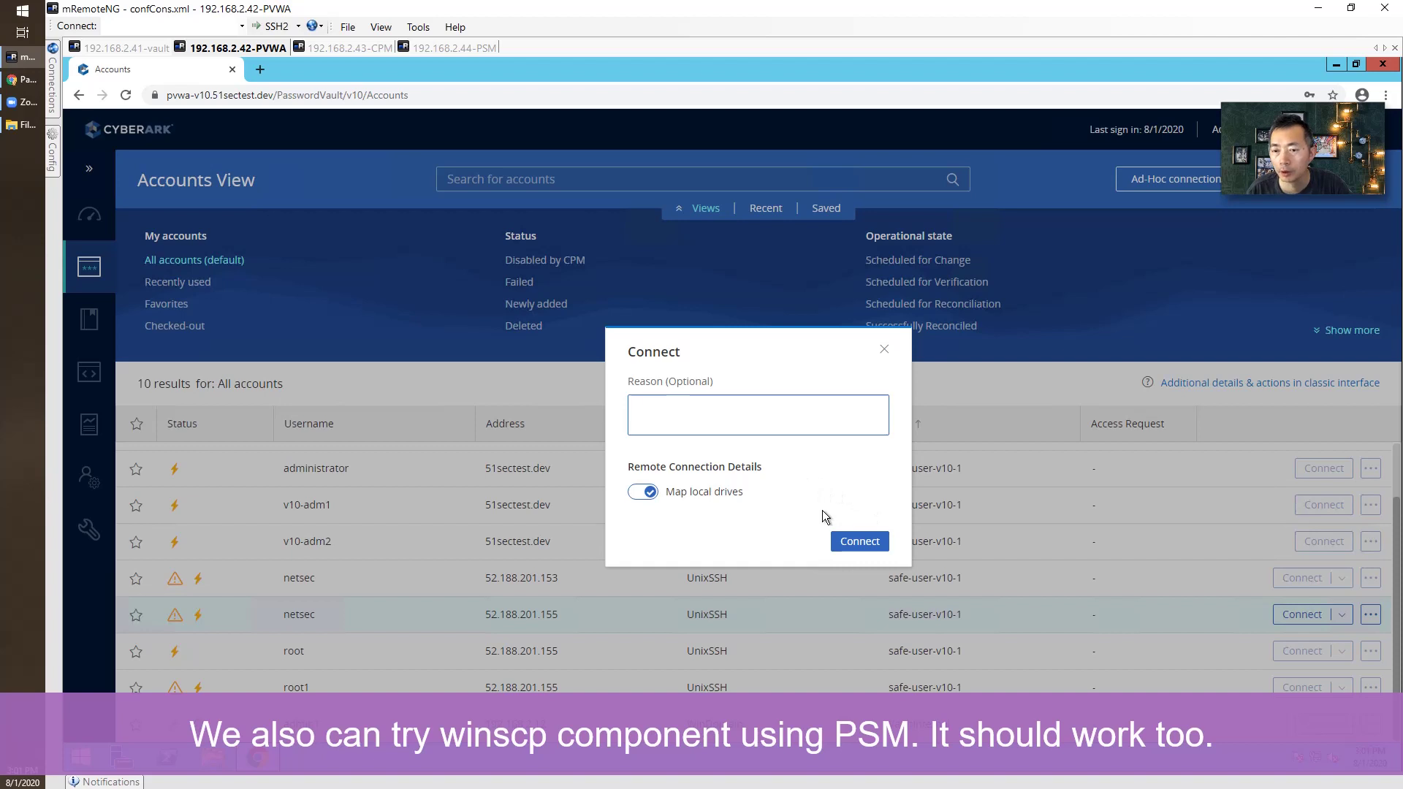
left_click(859, 541)
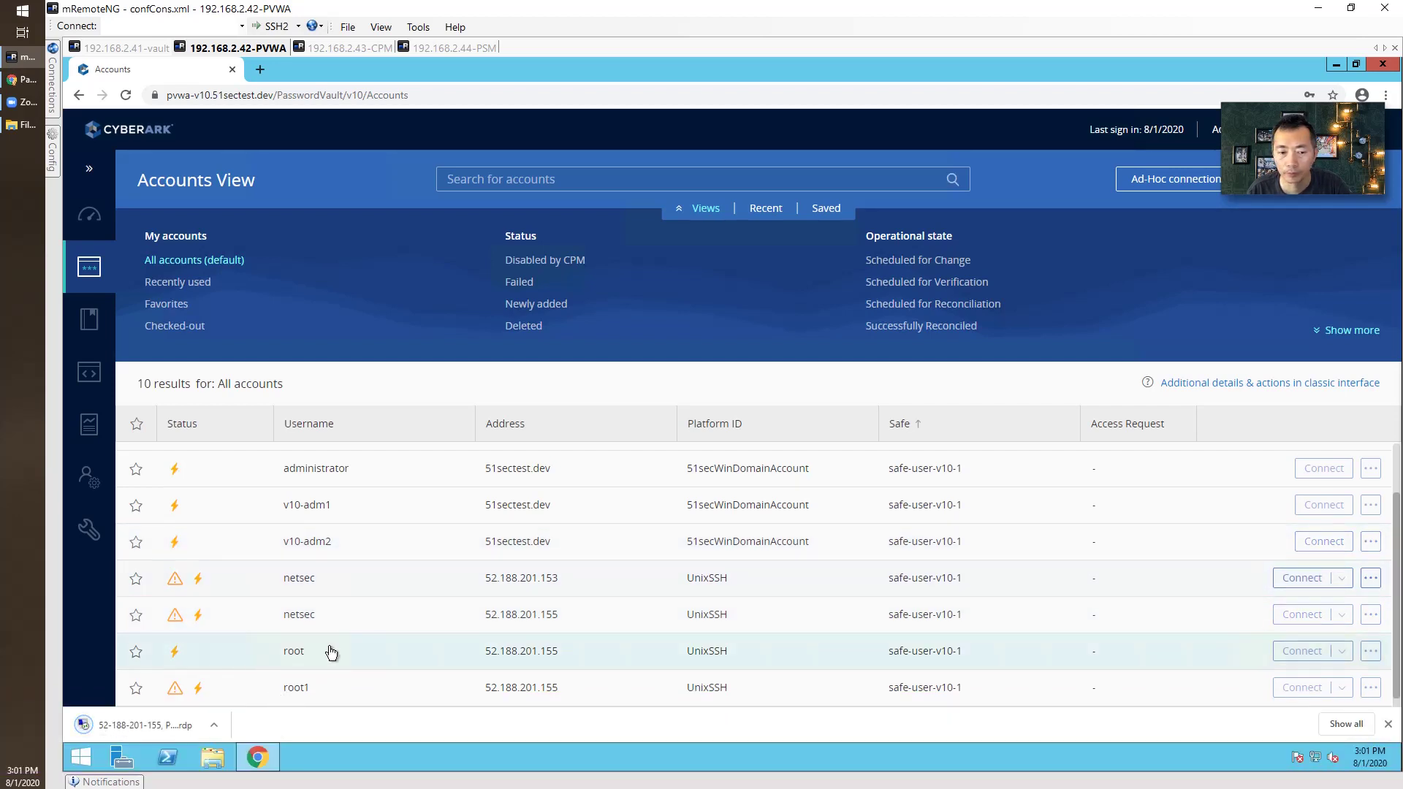
left_click(169, 726)
left_click(518, 284)
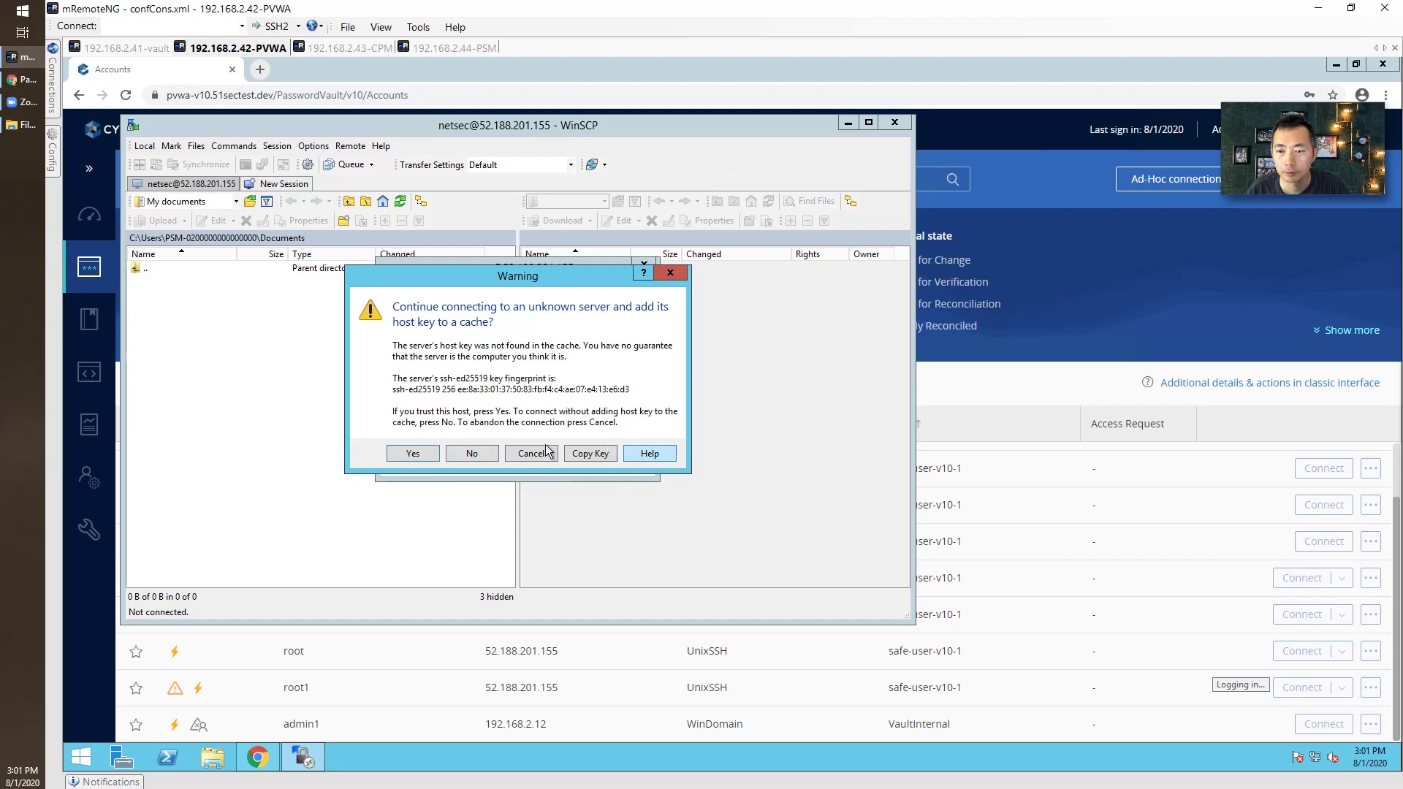
left_click(411, 451)
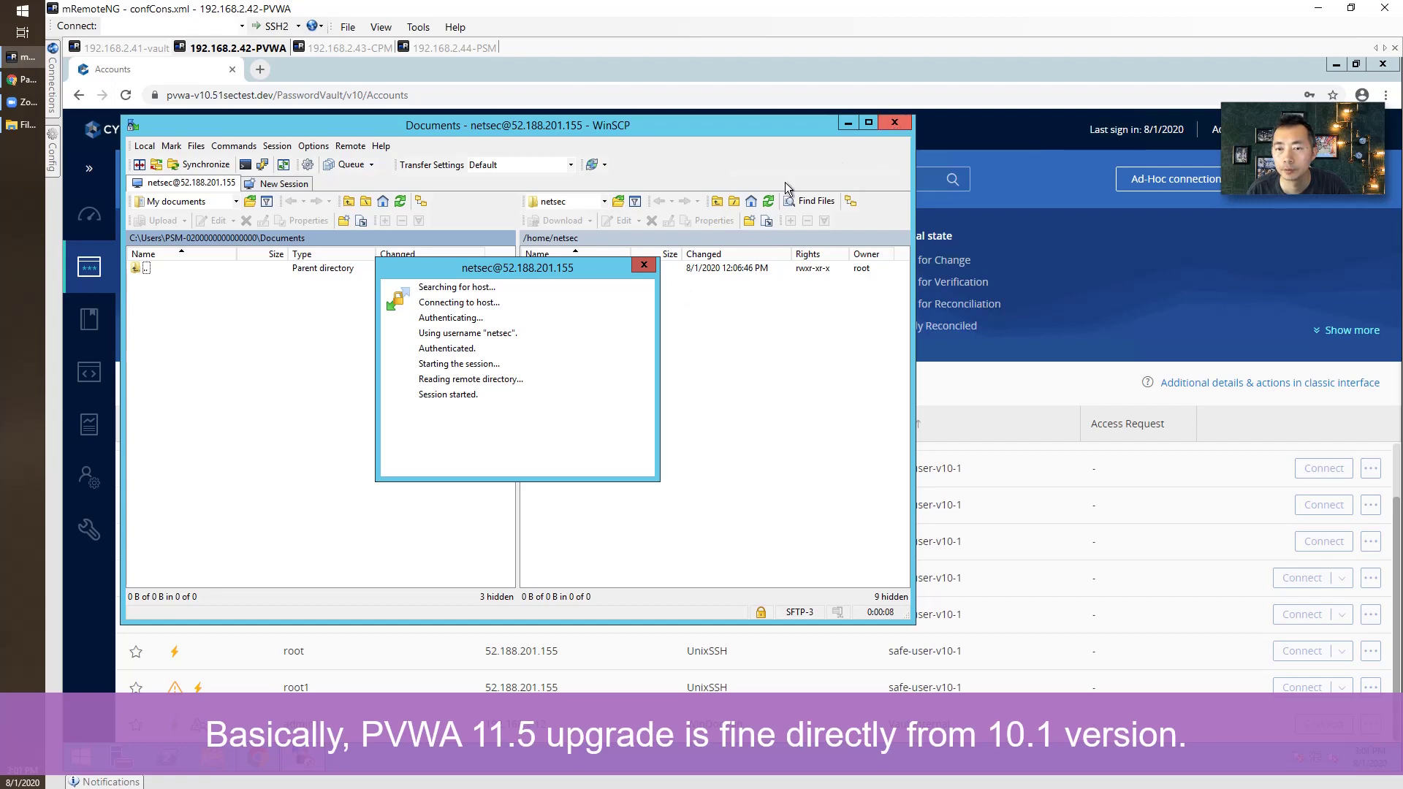
left_click(892, 122)
left_click(545, 404)
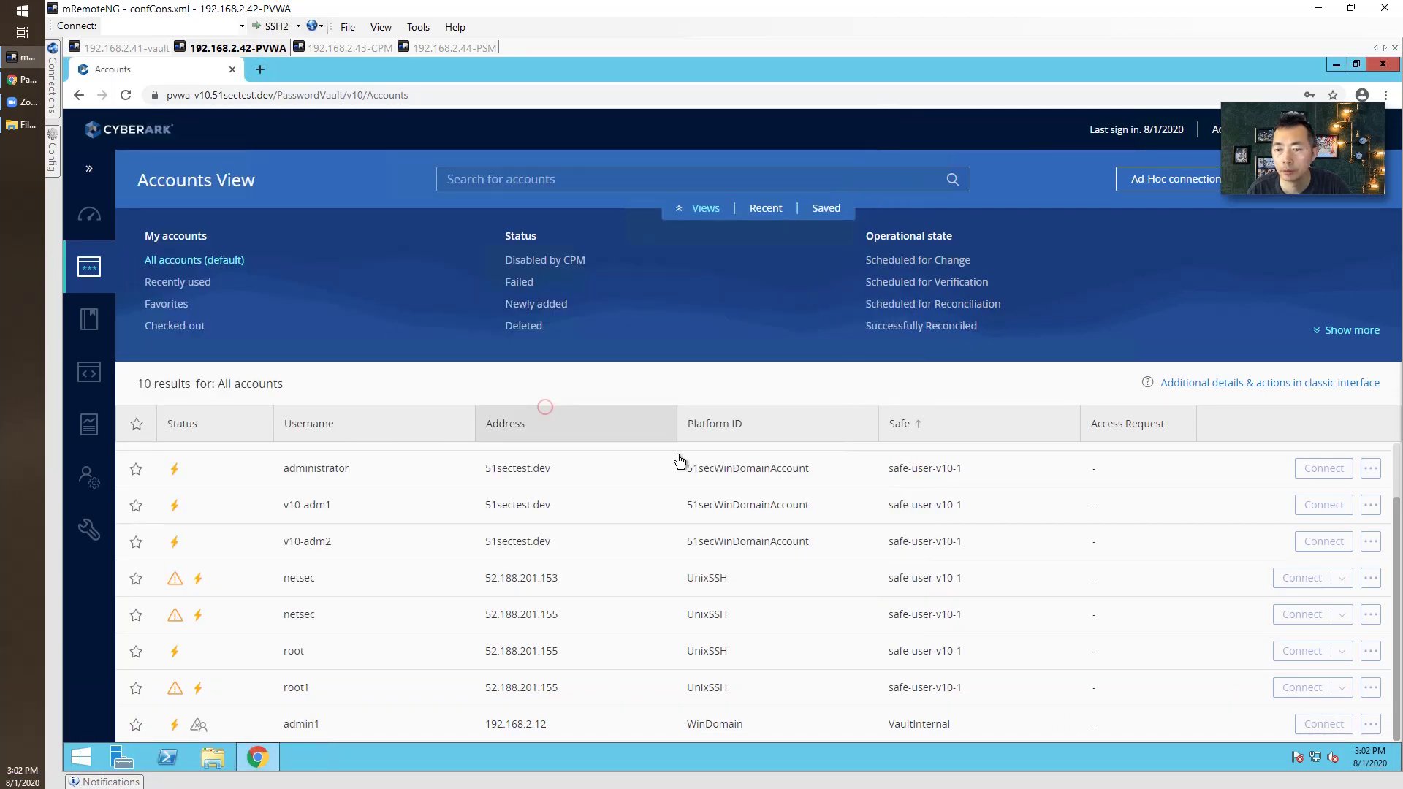